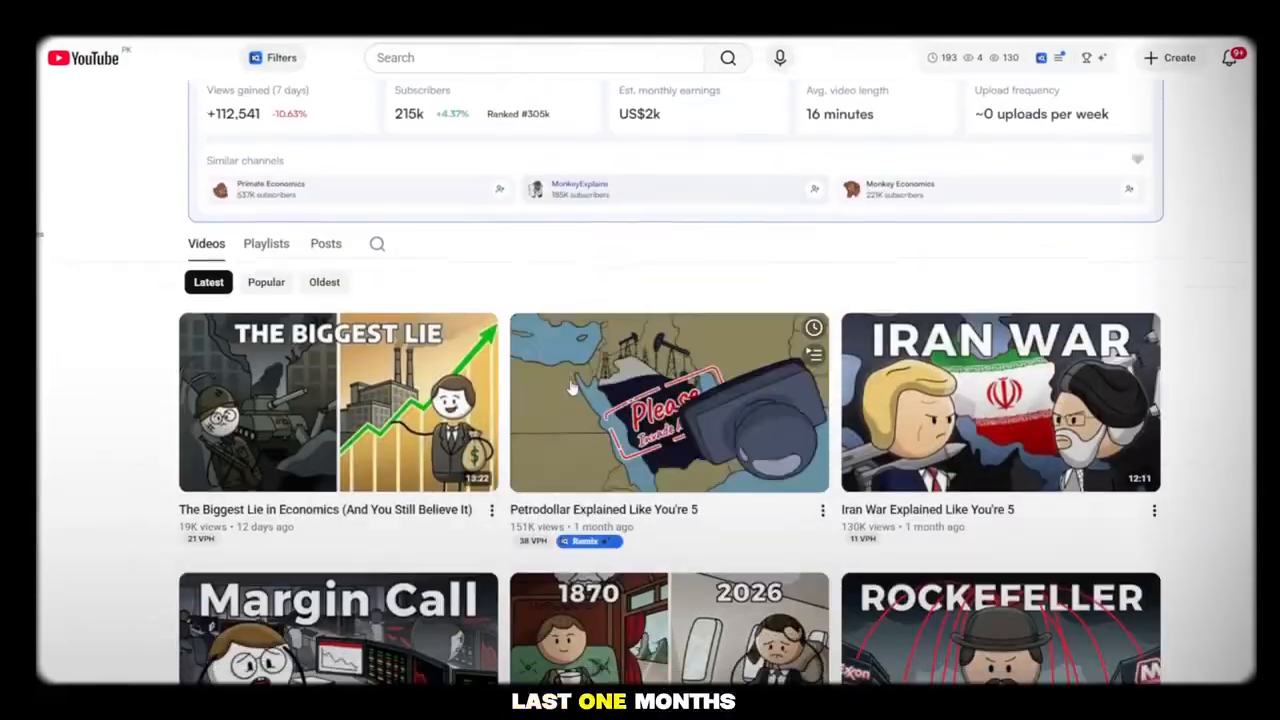
Sort the channel's videos by popularity and examine the titles, thumbnails and view counts of its most successful videos
{"action": "left_click", "coordinate": [272, 276]}
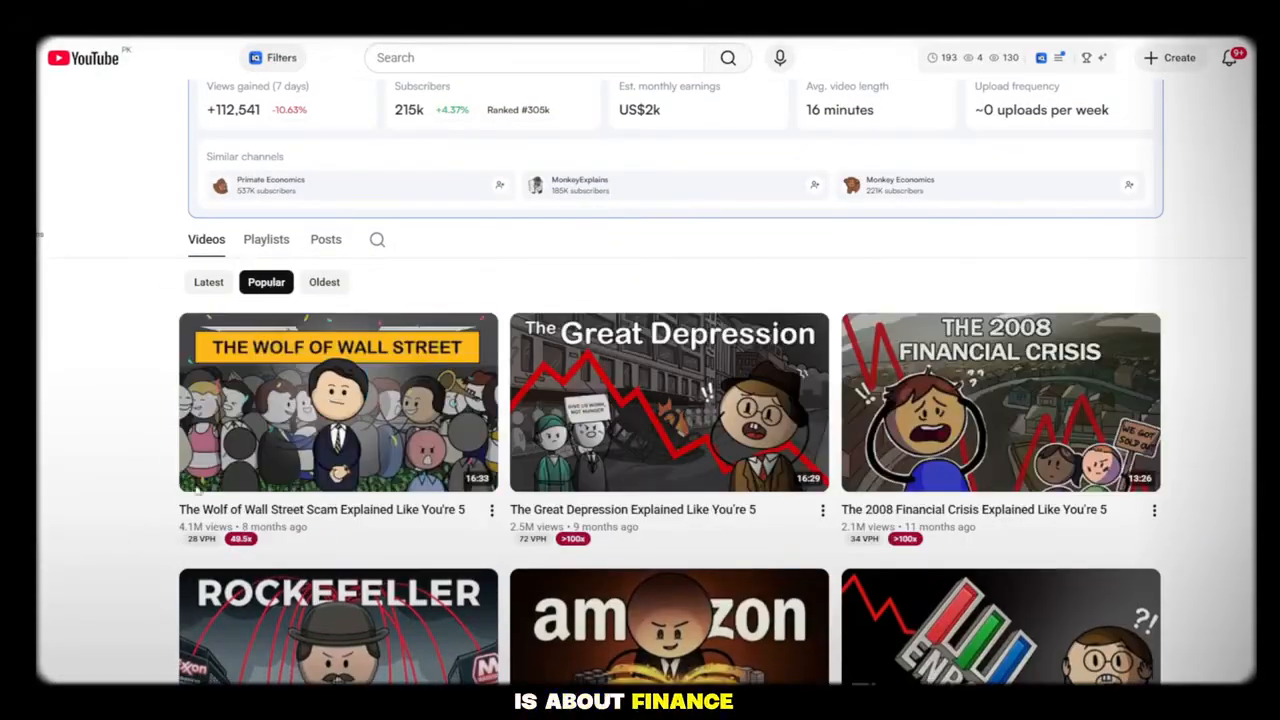
{"action": "mouse_move", "coordinate": [376, 432]}
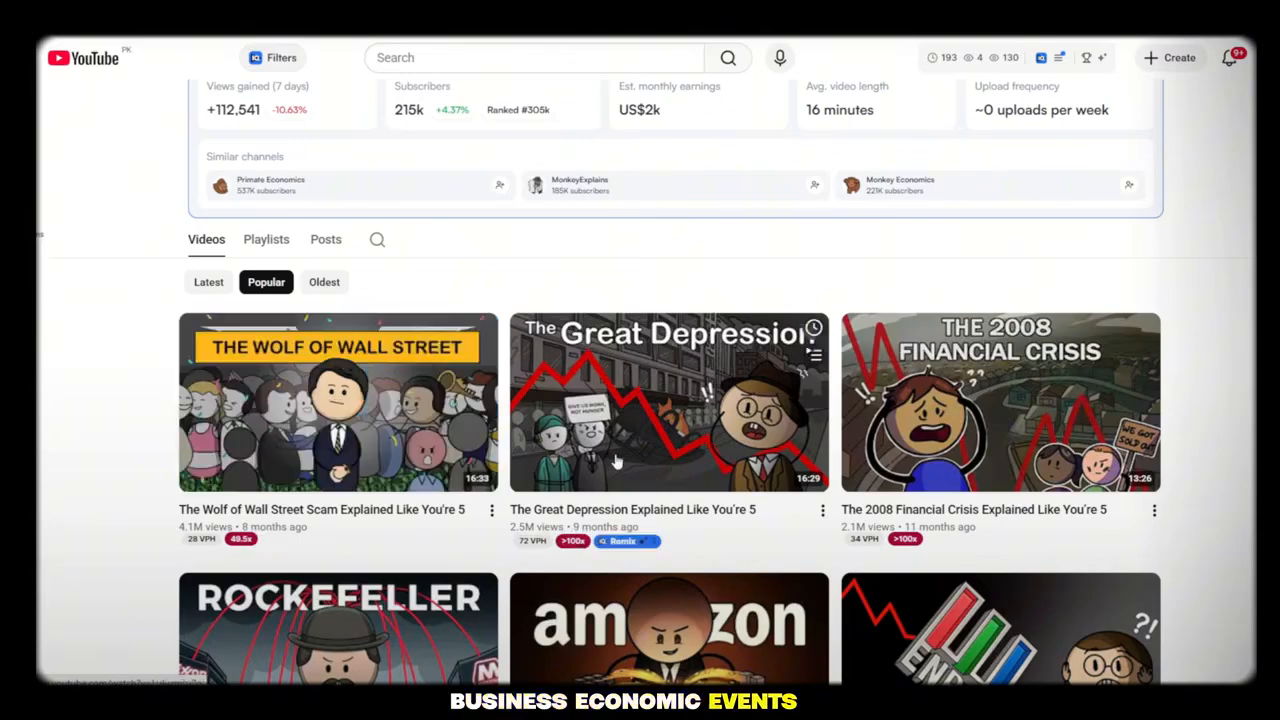
{"action": "scroll", "coordinate": [617, 462], "scroll_direction": "down", "scroll_amount": 3}
{"action": "mouse_move", "coordinate": [325, 480]}
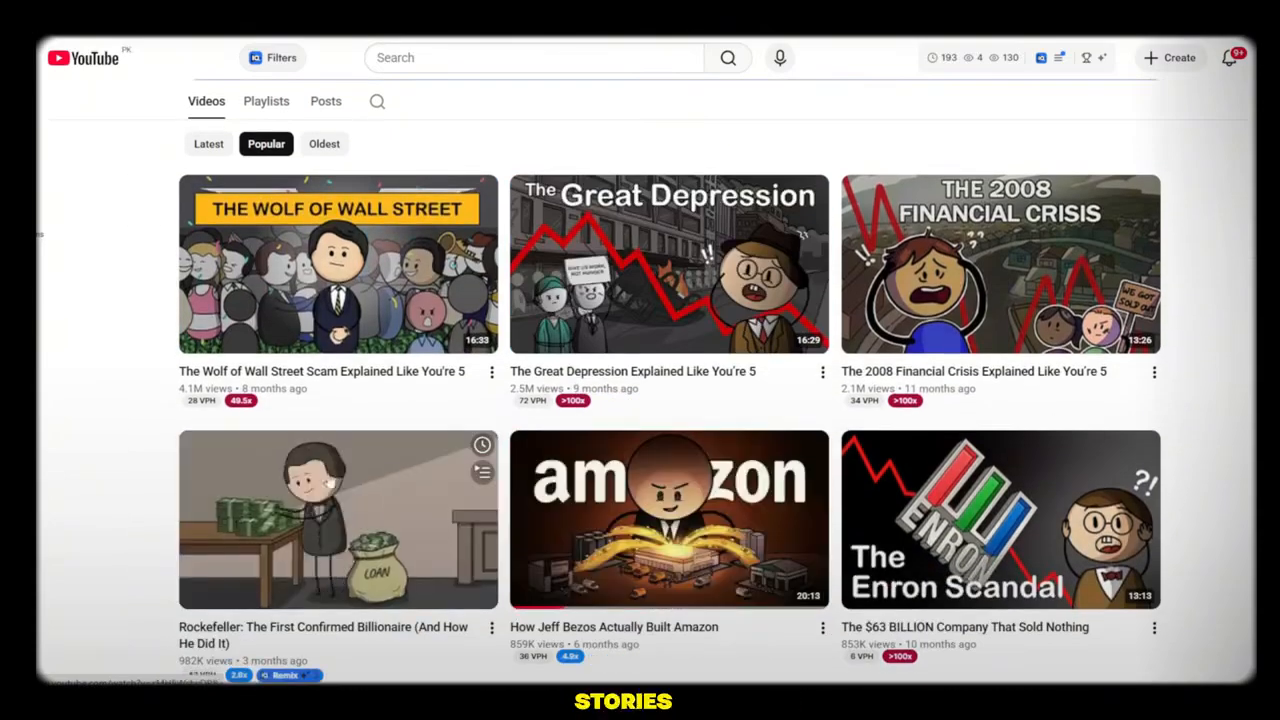
{"action": "mouse_move", "coordinate": [645, 440]}
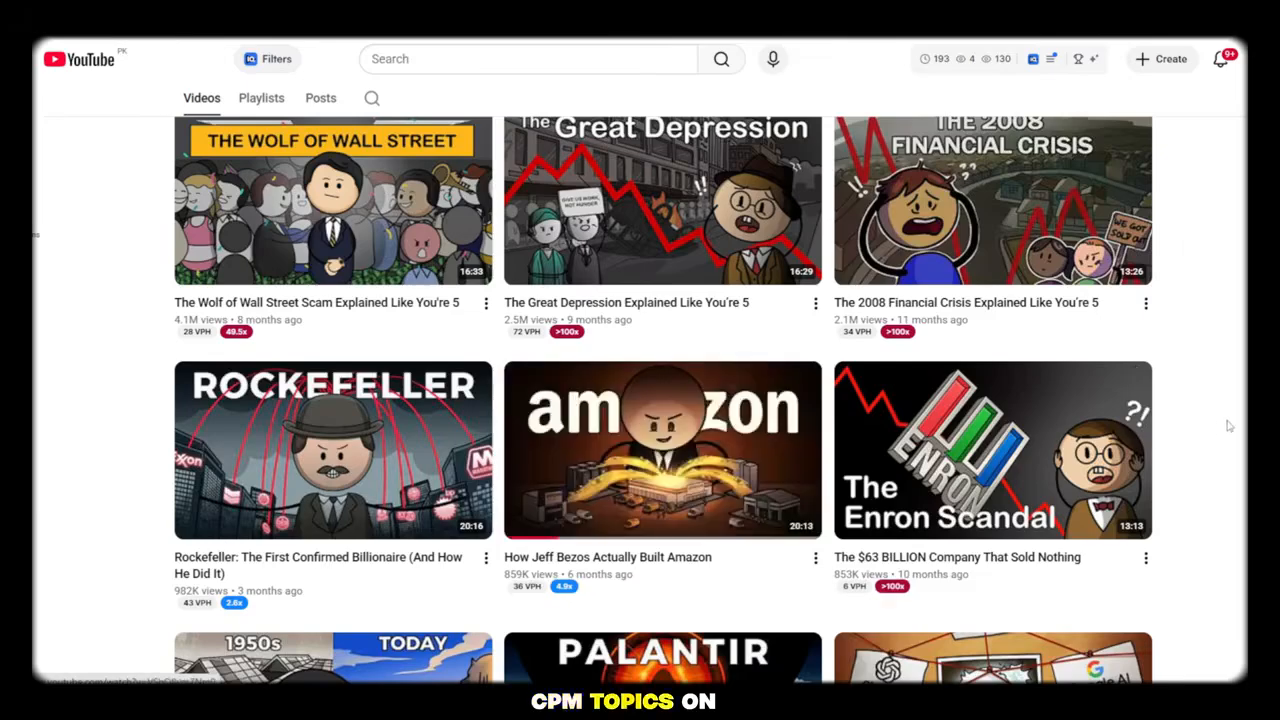
{"action": "scroll", "coordinate": [1163, 298], "scroll_direction": "down", "scroll_amount": 4}
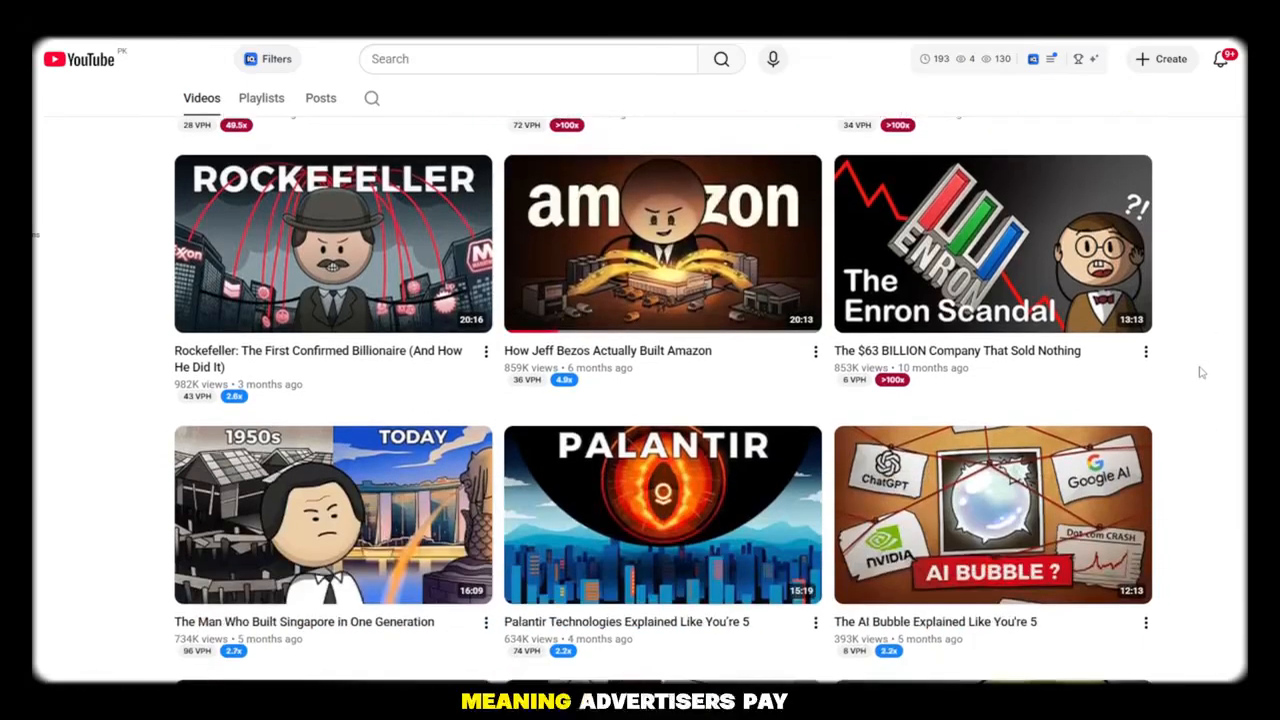
{"action": "mouse_move", "coordinate": [925, 368]}
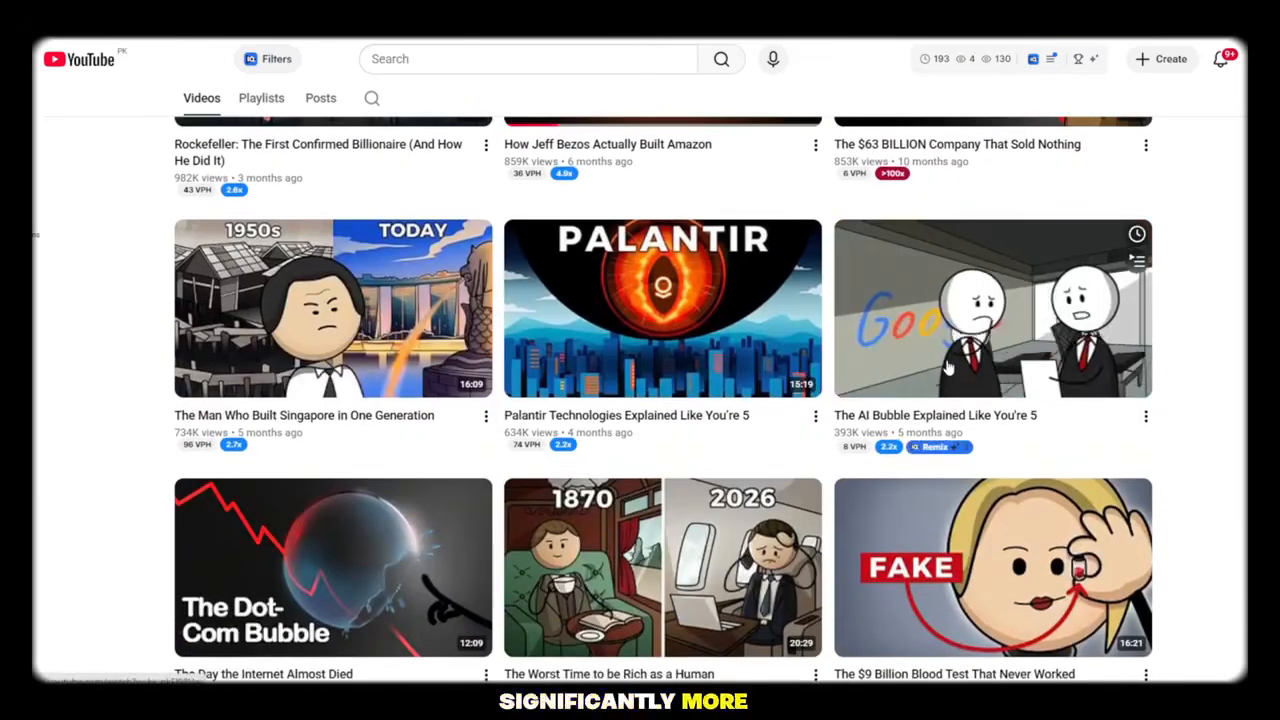
{"action": "mouse_move", "coordinate": [643, 352]}
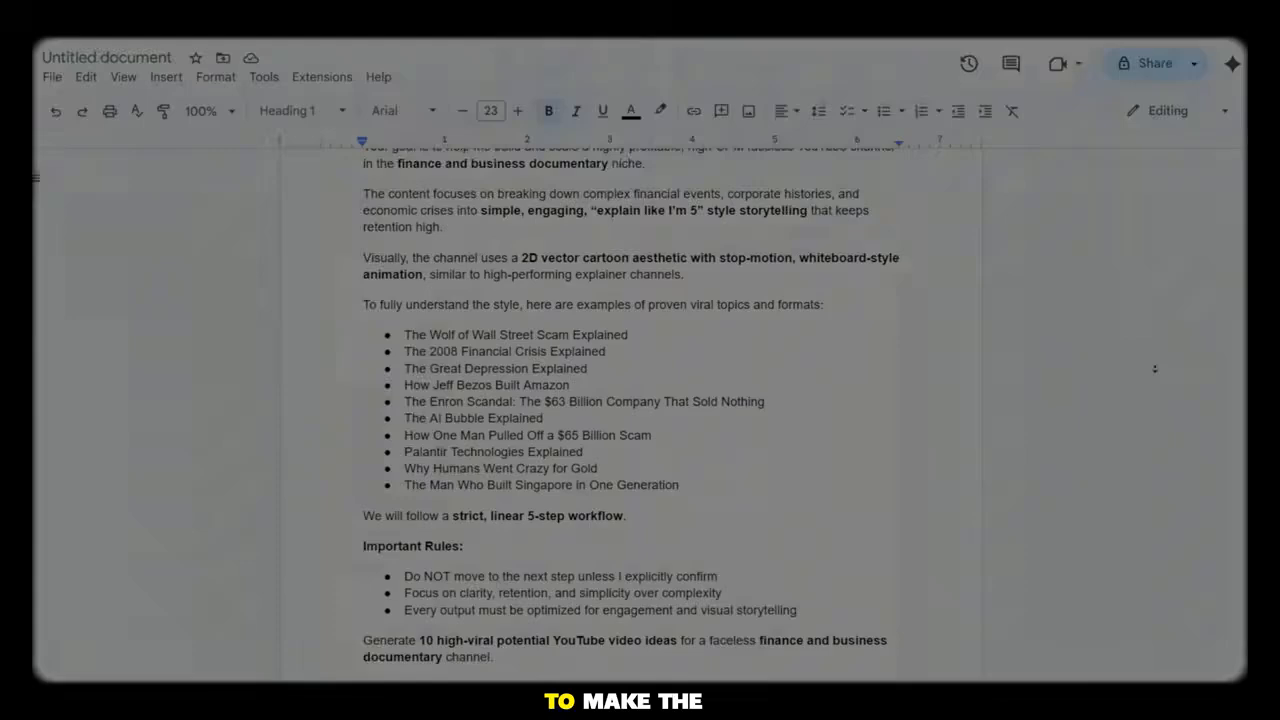
Review the prompt document's sections on scripting, visual consistency, image-to-video motion prompts, and thumbnails and titles
{"action": "scroll", "coordinate": [1155, 370], "scroll_direction": "down", "scroll_amount": 3}
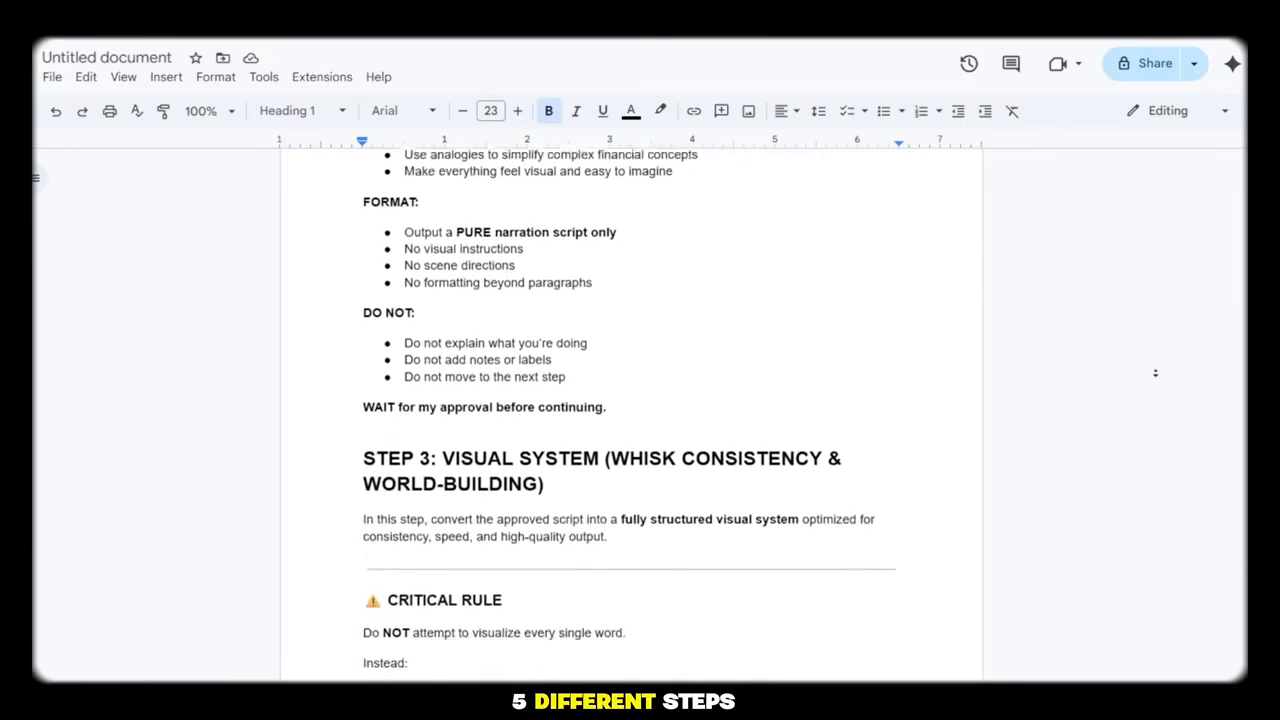
{"action": "scroll", "coordinate": [1155, 372], "scroll_direction": "down", "scroll_amount": 5}
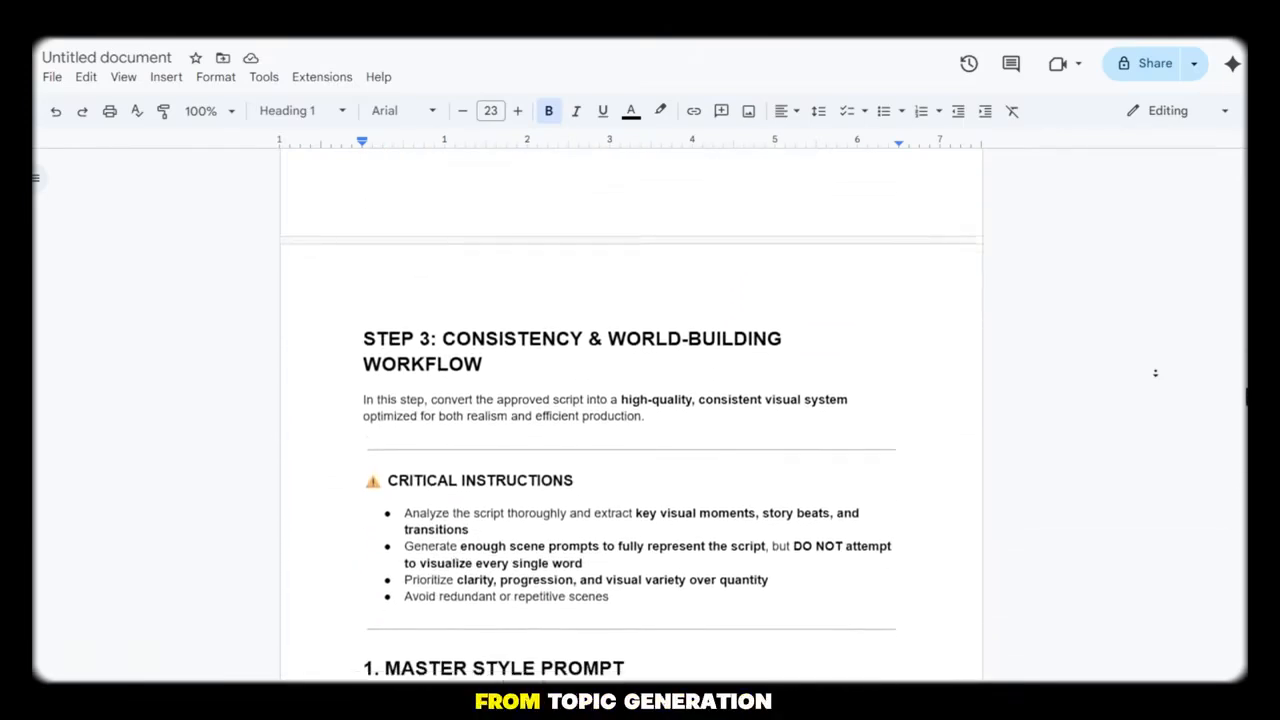
{"action": "scroll", "coordinate": [1155, 372], "scroll_direction": "down", "scroll_amount": 3}
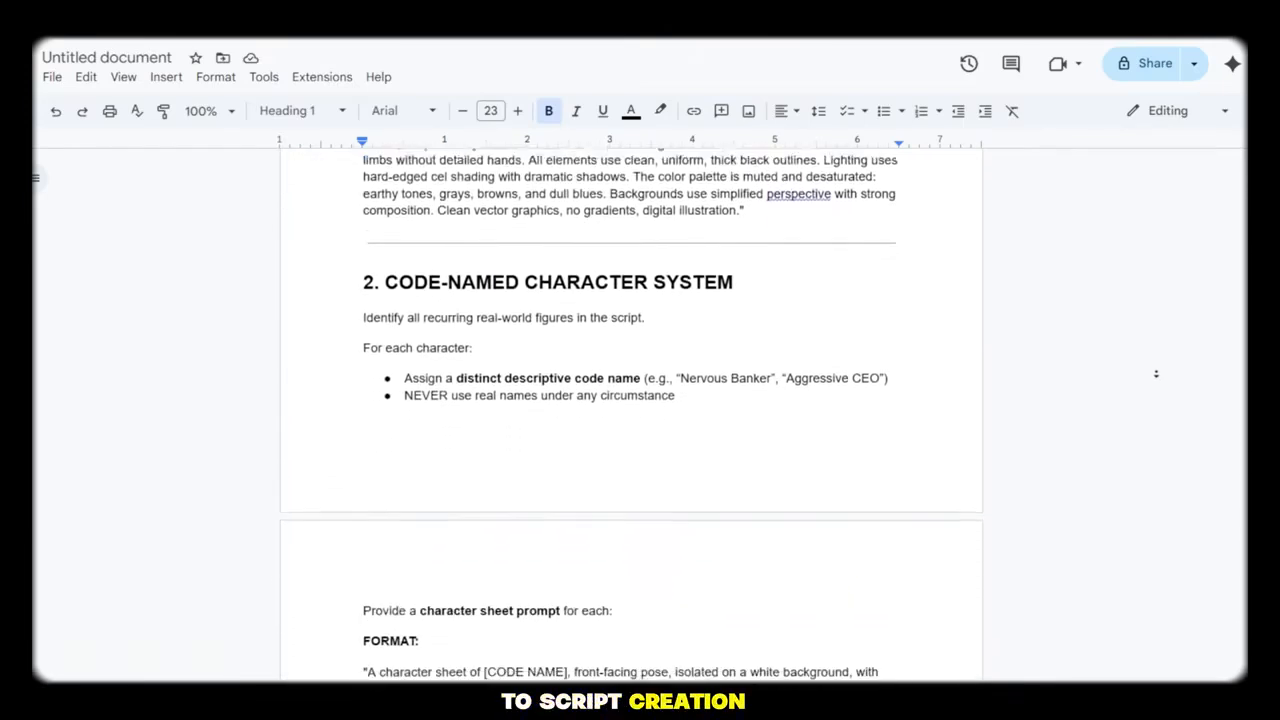
{"action": "scroll", "coordinate": [1155, 374], "scroll_direction": "down", "scroll_amount": 2}
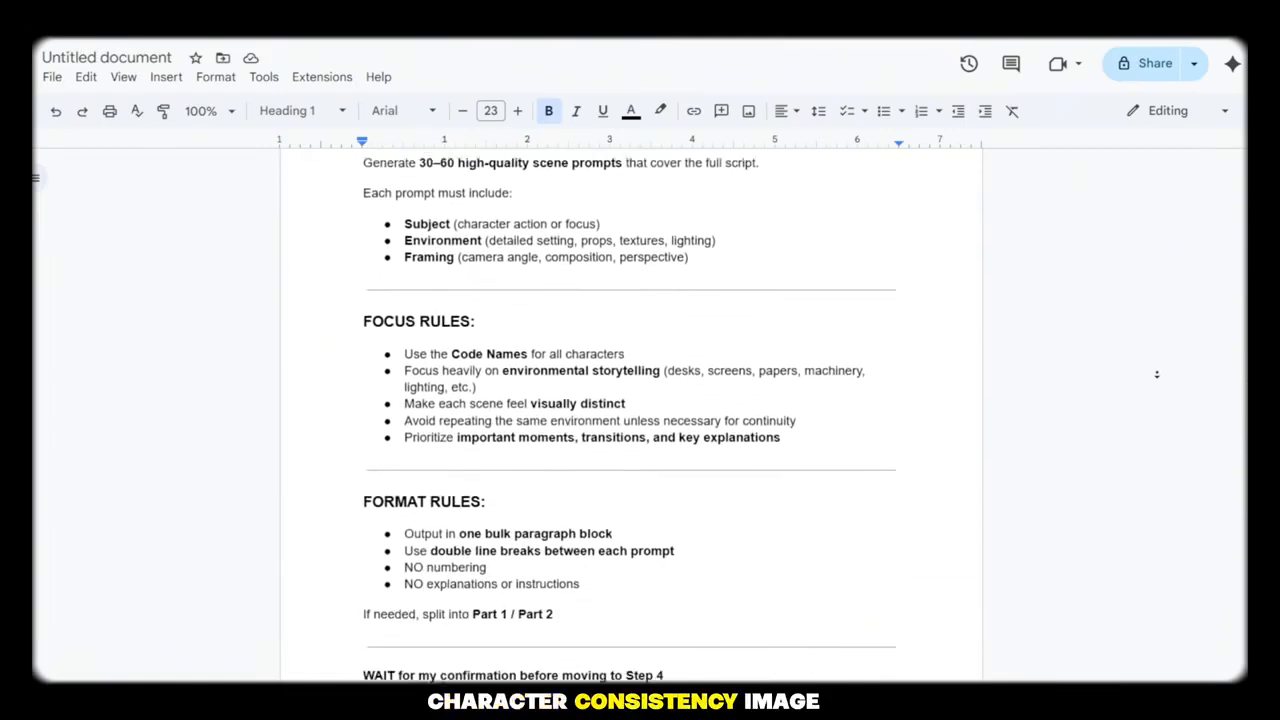
{"action": "scroll", "coordinate": [1157, 374], "scroll_direction": "down", "scroll_amount": 6}
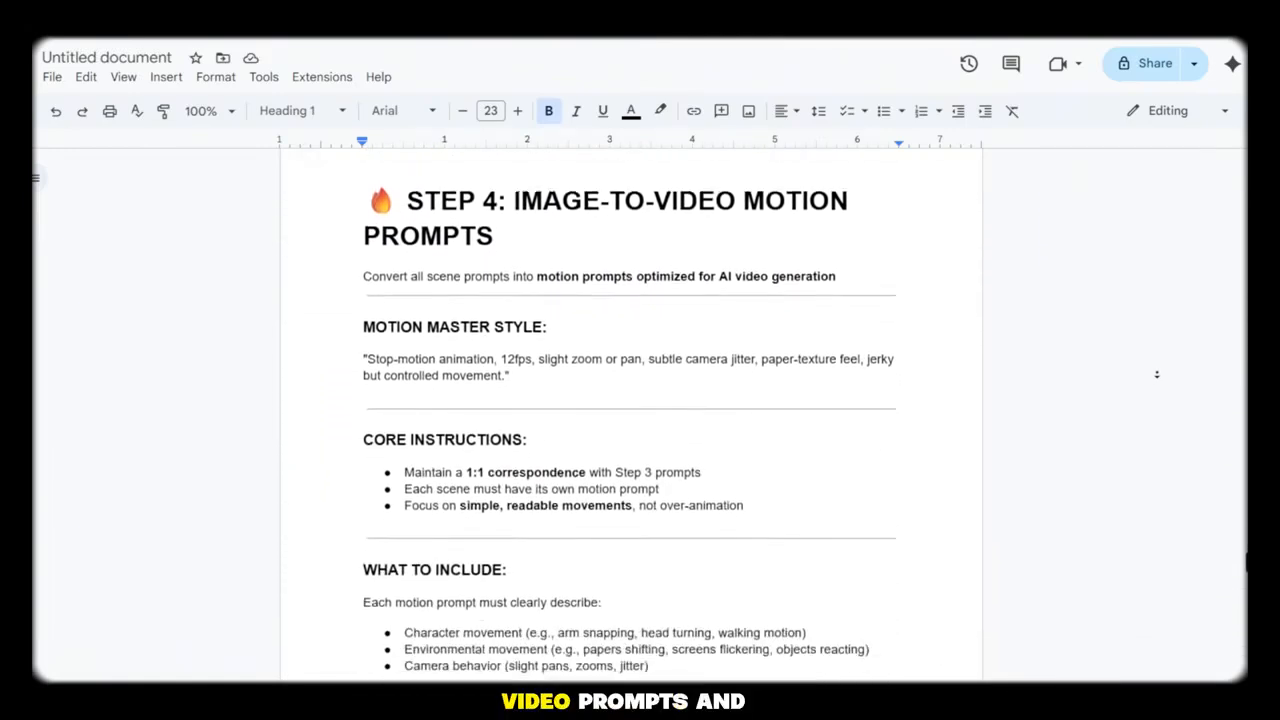
{"action": "scroll", "coordinate": [1157, 374], "scroll_direction": "down", "scroll_amount": 7}
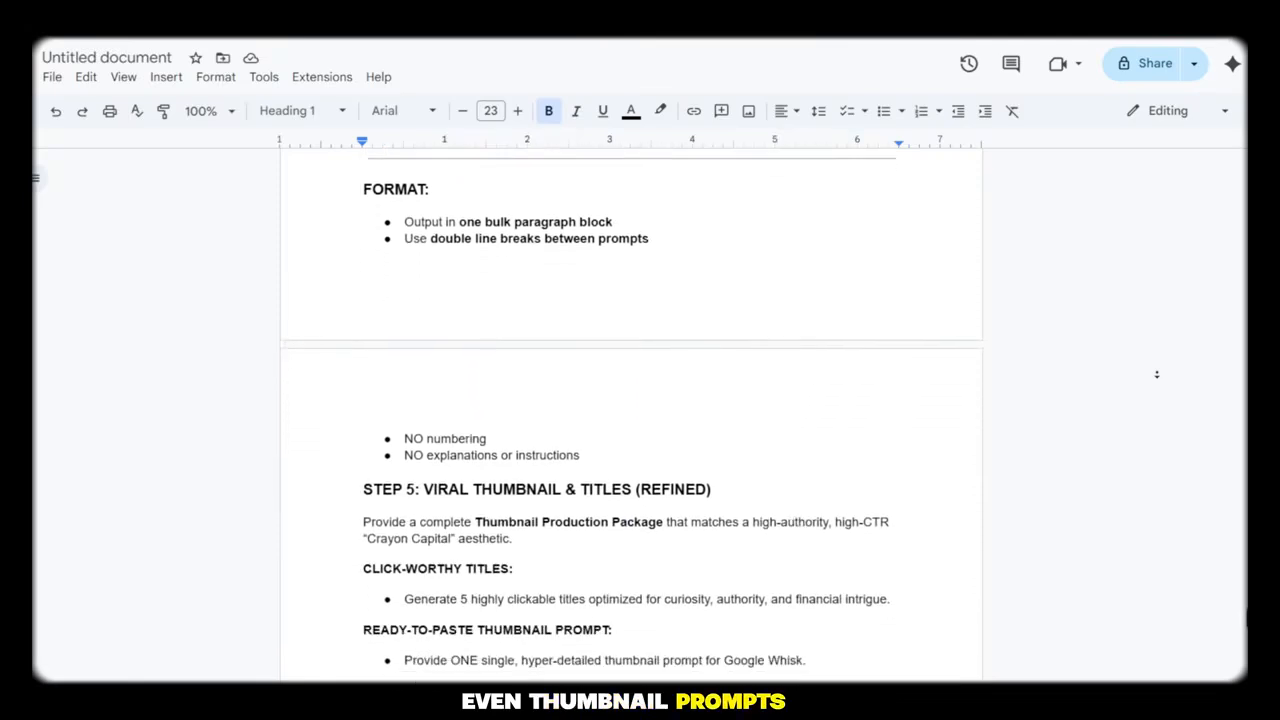
{"action": "scroll", "coordinate": [1157, 374], "scroll_direction": "down", "scroll_amount": 3}
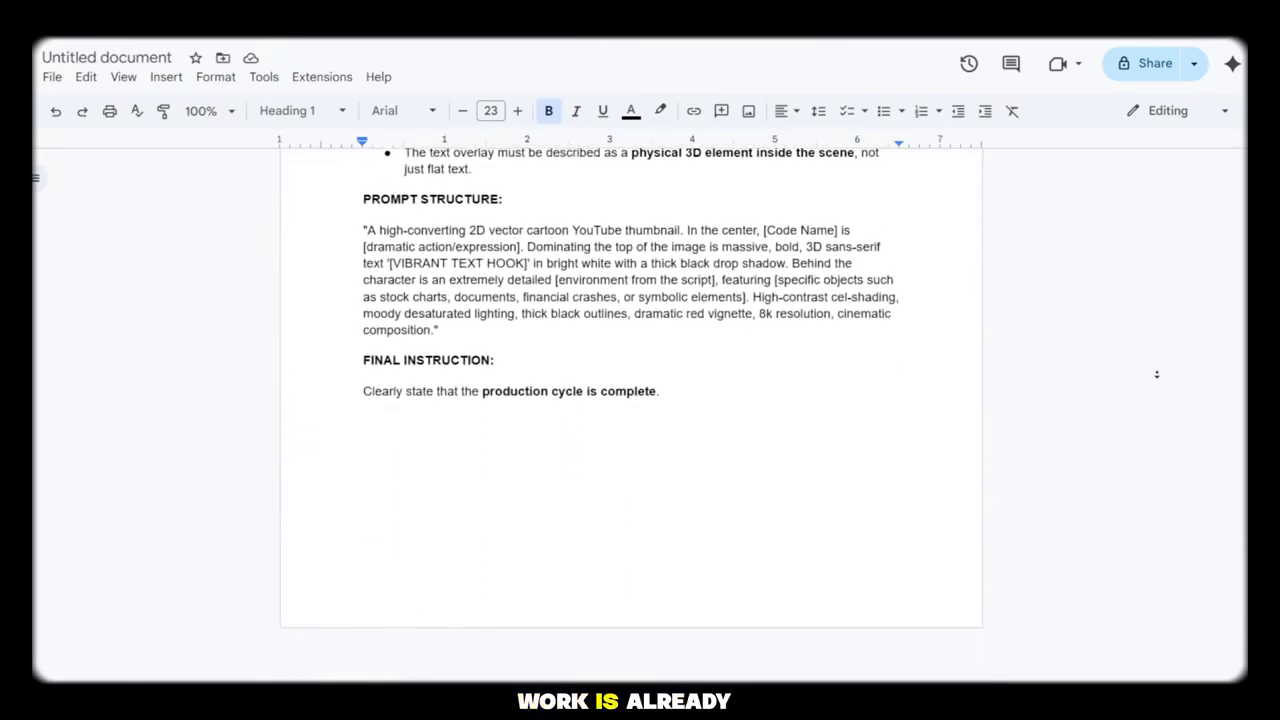
{"action": "scroll", "coordinate": [1157, 374], "scroll_direction": "up", "scroll_amount": 20}
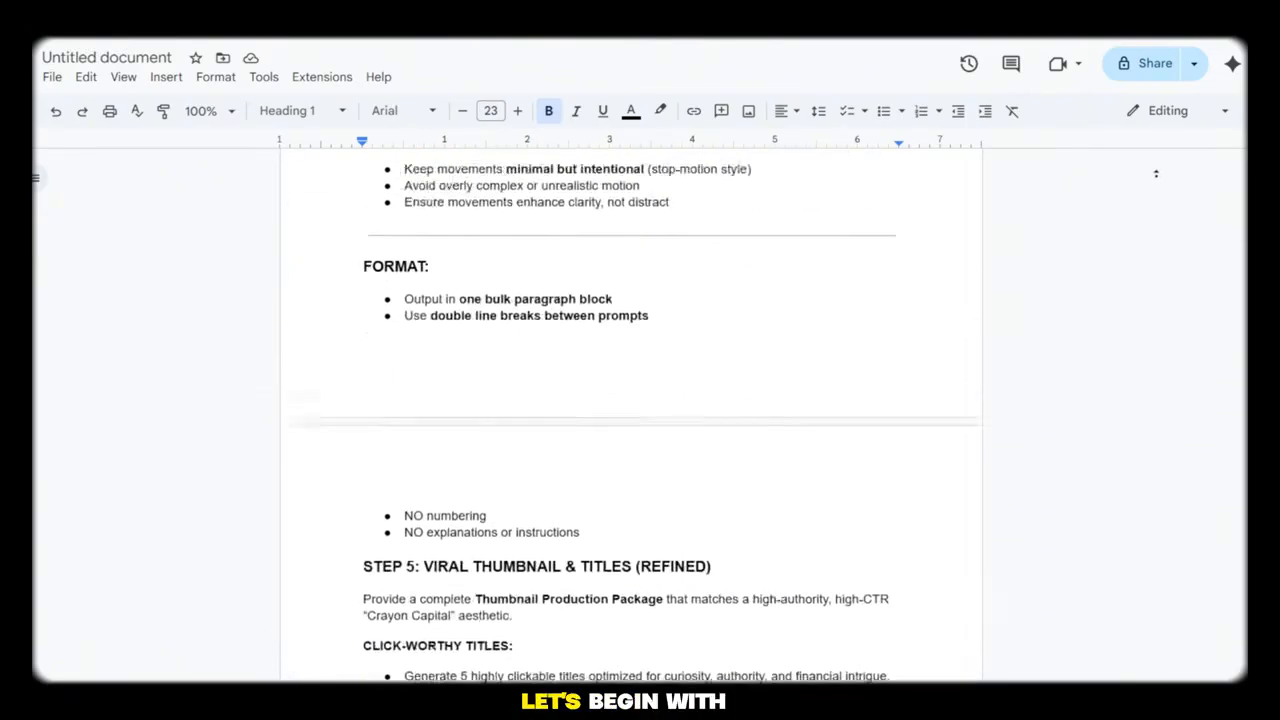
{"action": "scroll", "coordinate": [1148, 130], "scroll_direction": "up", "scroll_amount": 15}
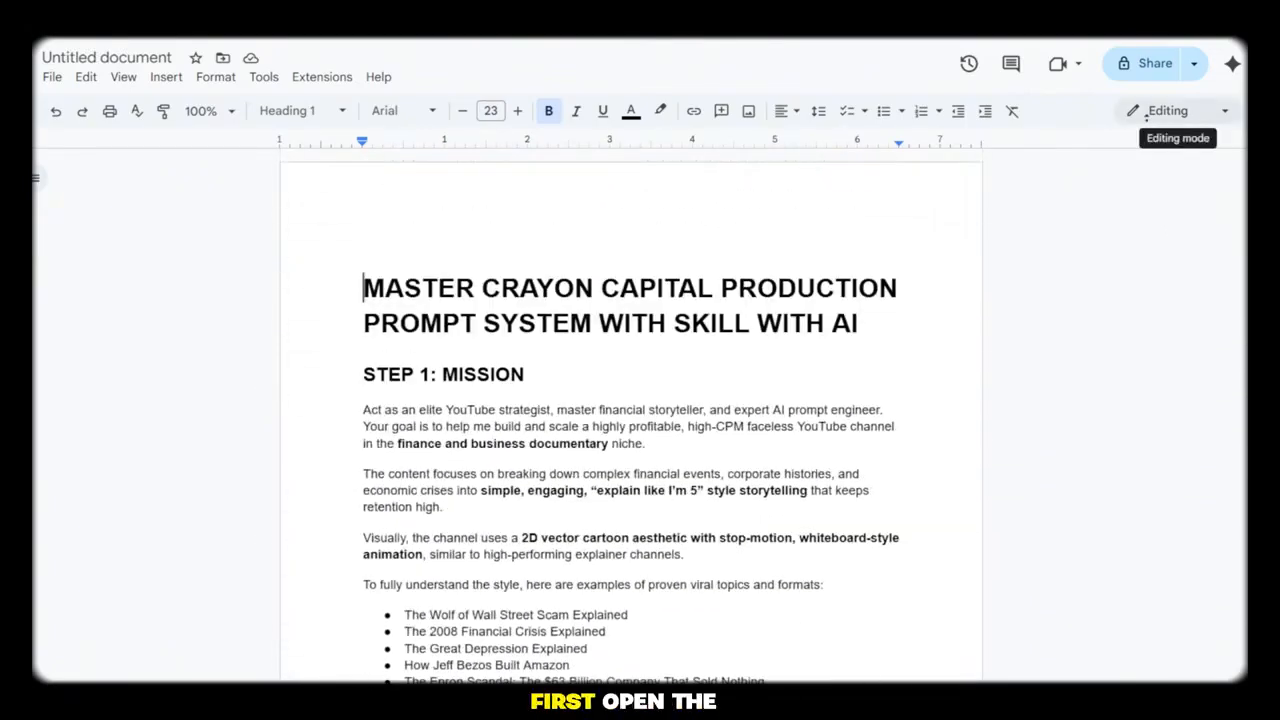
Copy the whole Step 1: Mission section from the prompt document and send it as a prompt in ChatGPT
{"action": "scroll", "coordinate": [652, 420], "scroll_direction": "down", "scroll_amount": 8}
{"action": "left_click", "coordinate": [652, 420], "text": "shift"}
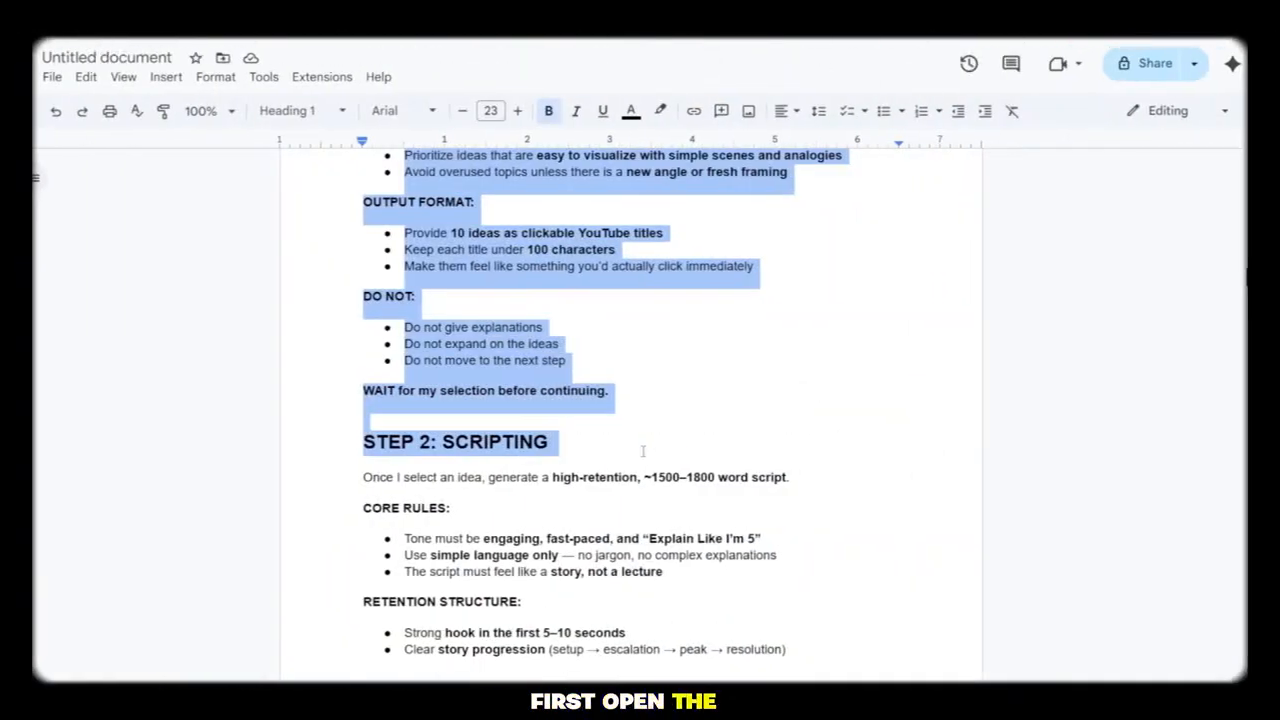
{"action": "right_click", "coordinate": [605, 379]}
{"action": "left_click", "coordinate": [600, 280]}
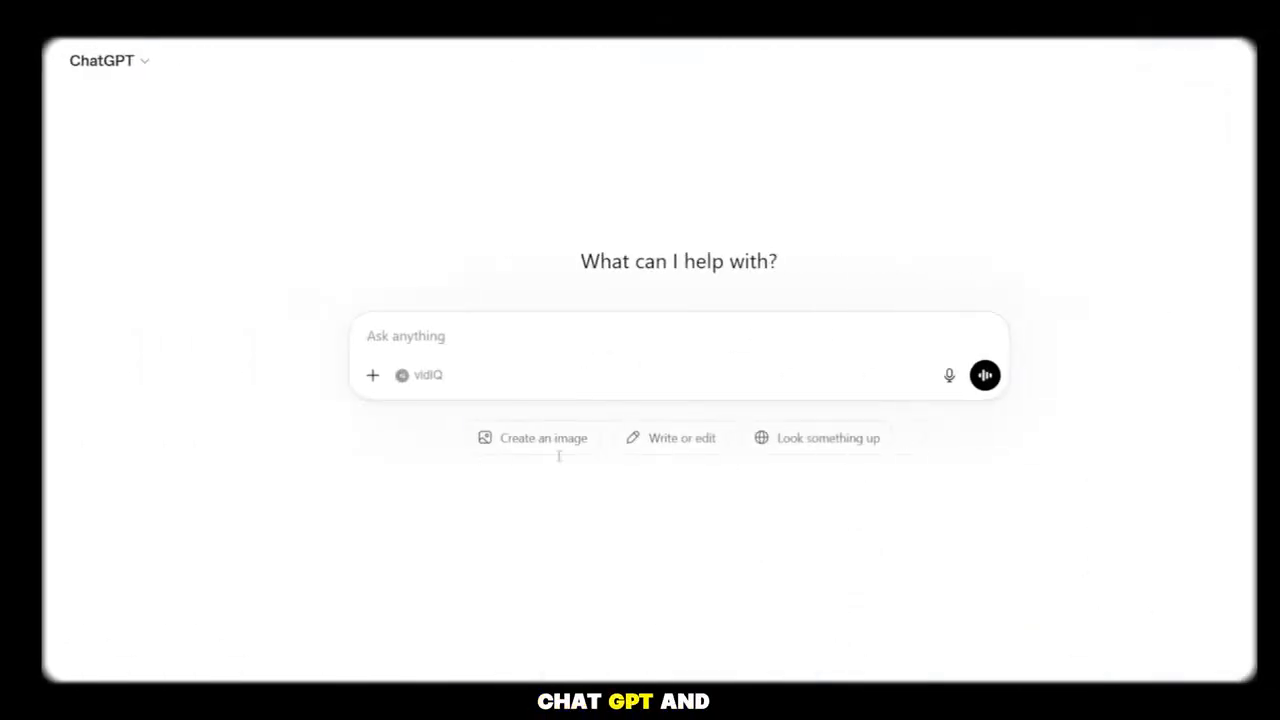
{"action": "key", "text": "ctrl+v"}
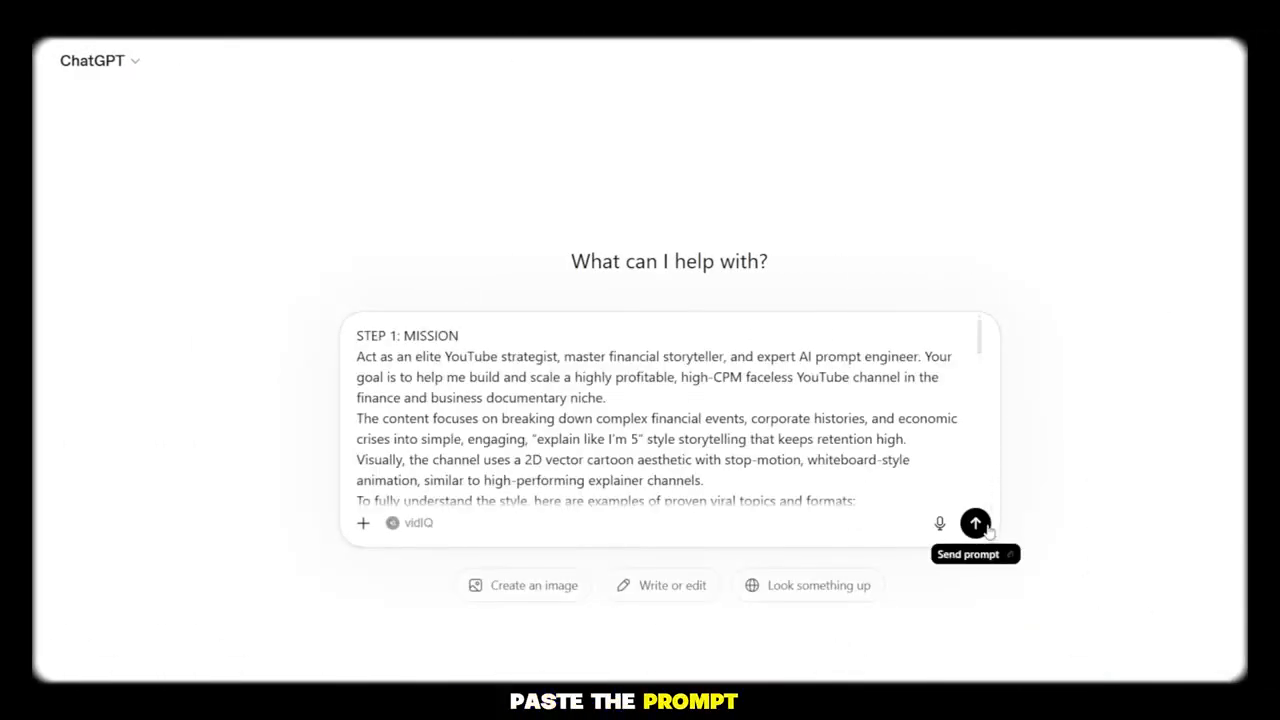
{"action": "left_click", "coordinate": [976, 523]}
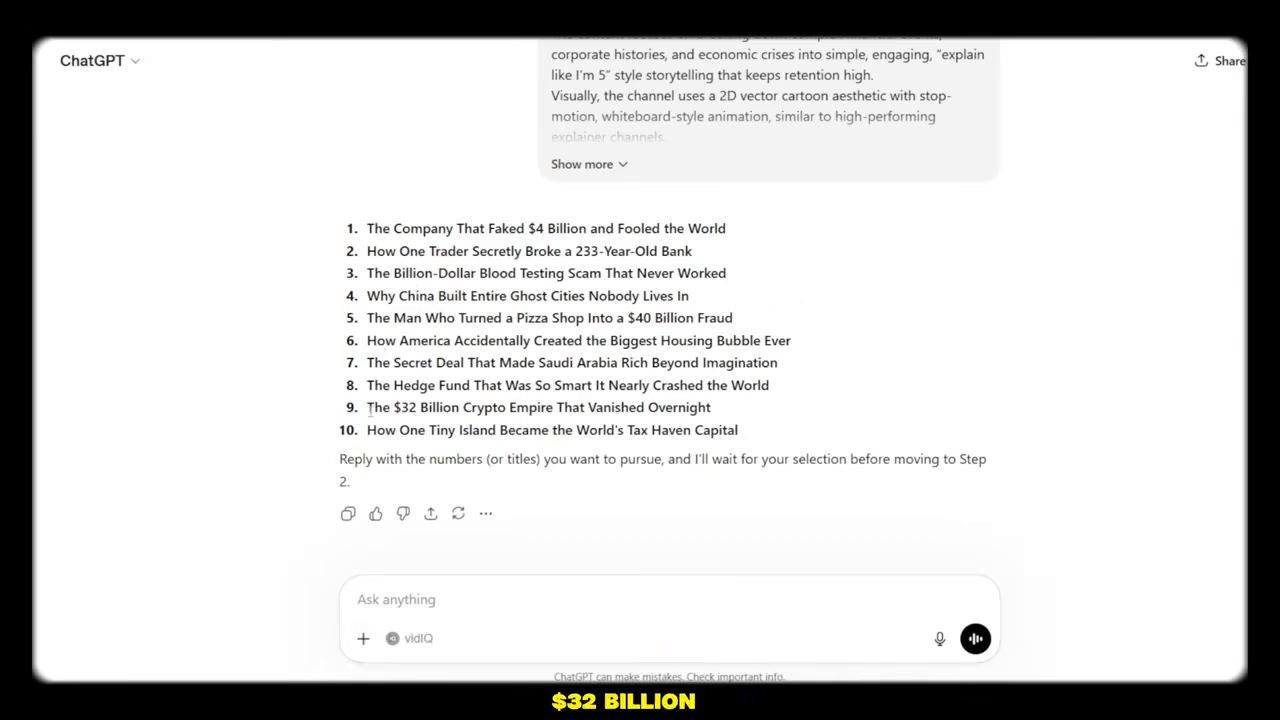
Draft a message with the title "The $32 Billion Crypto Empire That Vanished Overnight", preceded by a request for a script according to the provided prompt
{"action": "left_click_drag", "start_coordinate": [366, 407], "coordinate": [710, 407]}
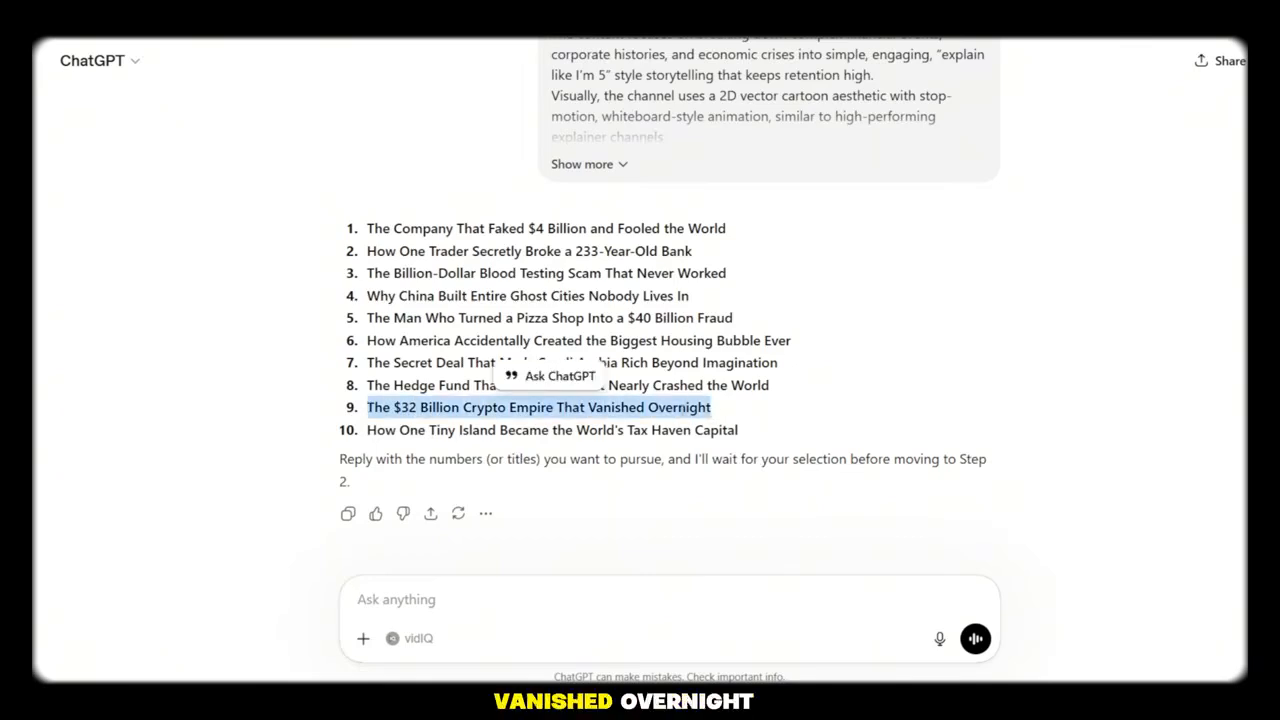
{"action": "right_click", "coordinate": [683, 411]}
{"action": "left_click", "coordinate": [724, 142]}
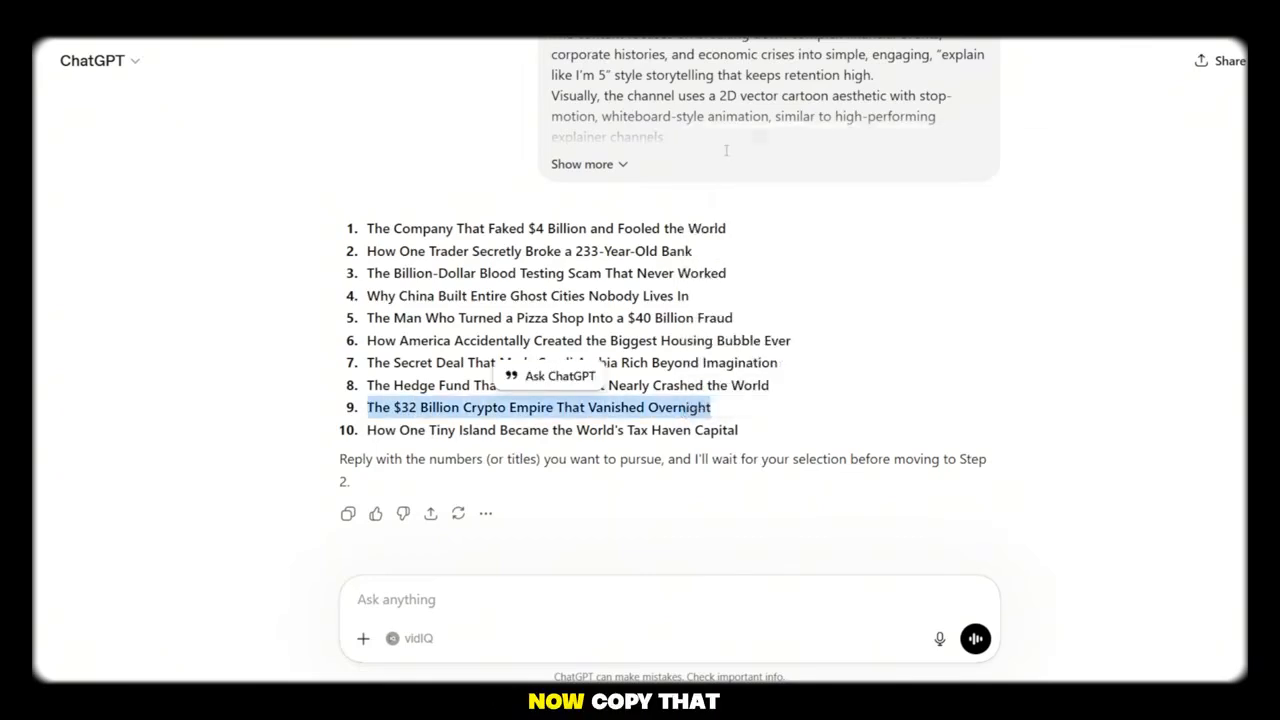
{"action": "left_click", "coordinate": [592, 600]}
{"action": "right_click", "coordinate": [592, 600]}
{"action": "left_click", "coordinate": [624, 432]}
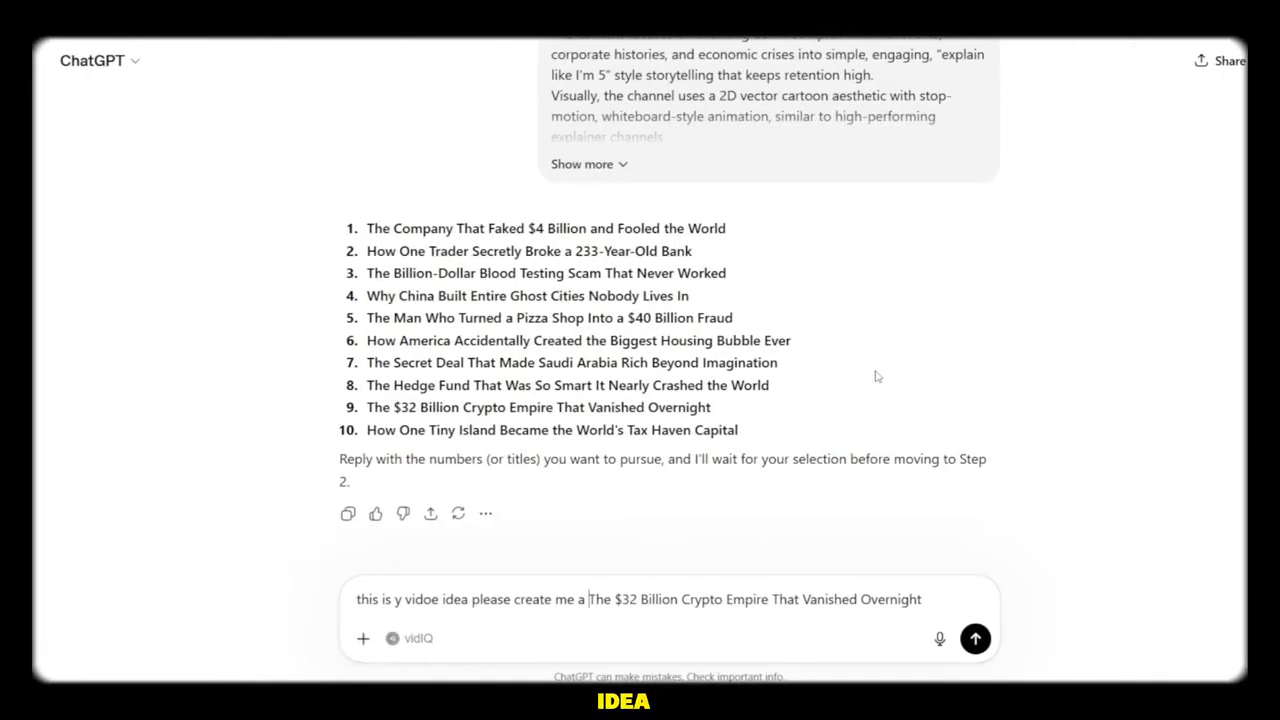
{"action": "type", "text": "prompt a"}
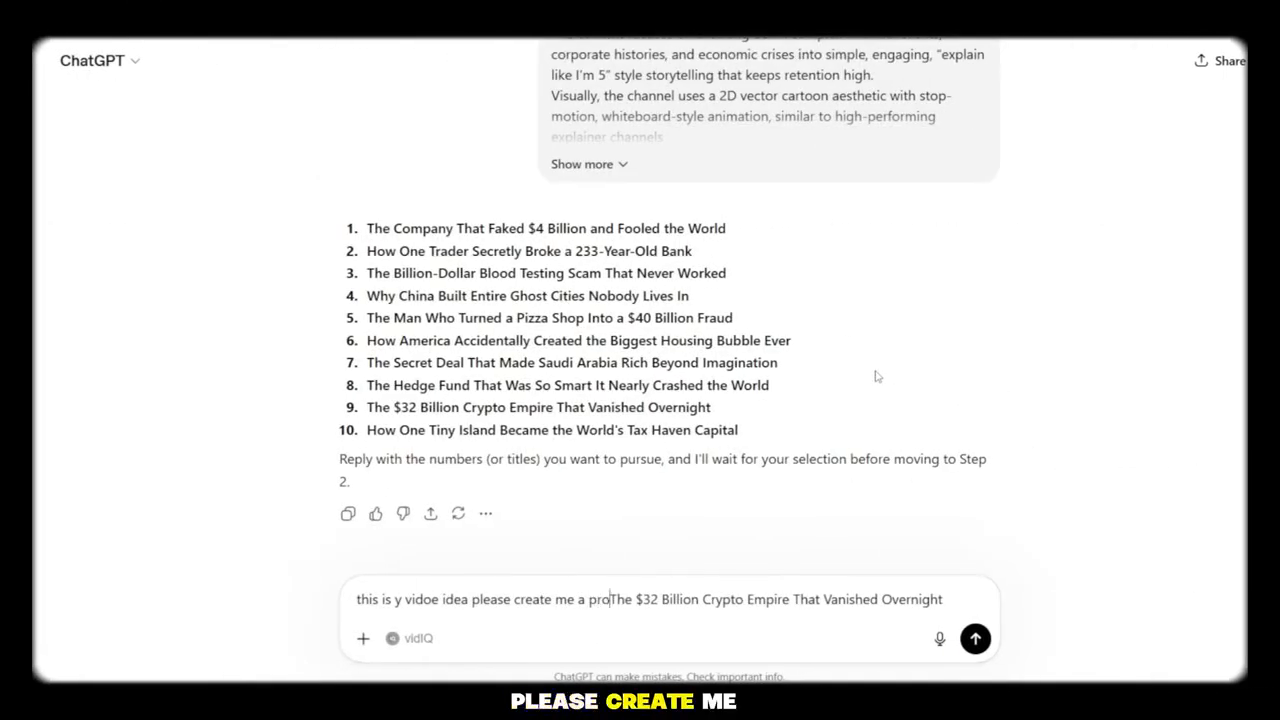
{"action": "type", "text": "ccoer"}
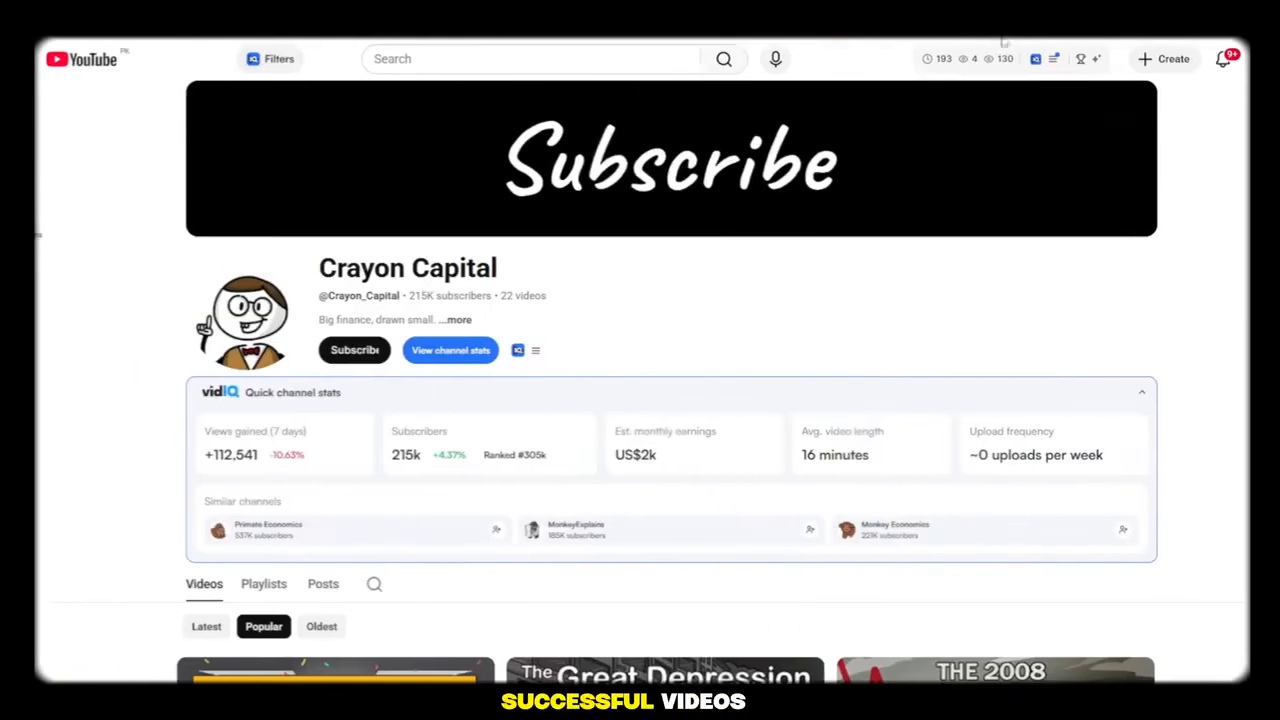
Get the transcript of the channel's "The Wolf of Wall Street Scam Explained Like You're 5" video and paste it below the title in the ChatGPT message
{"action": "scroll", "coordinate": [392, 323], "scroll_direction": "down", "scroll_amount": 5}
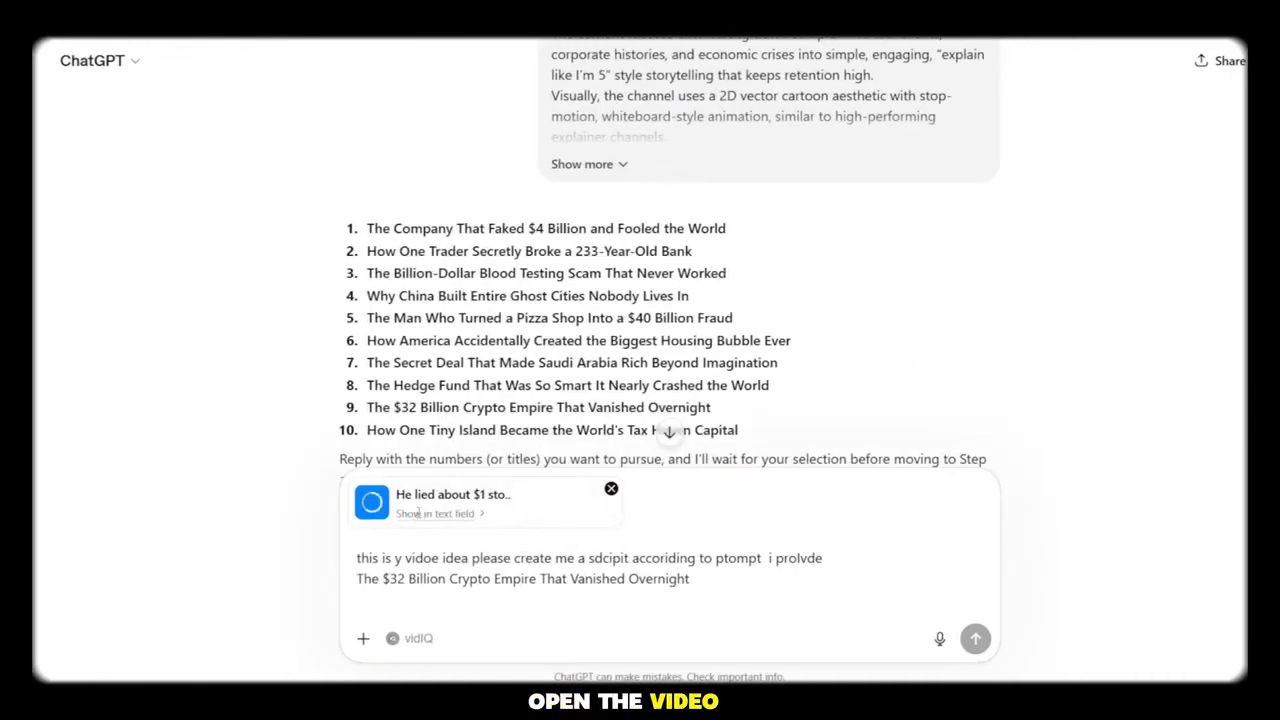
{"action": "left_click", "coordinate": [430, 513]}
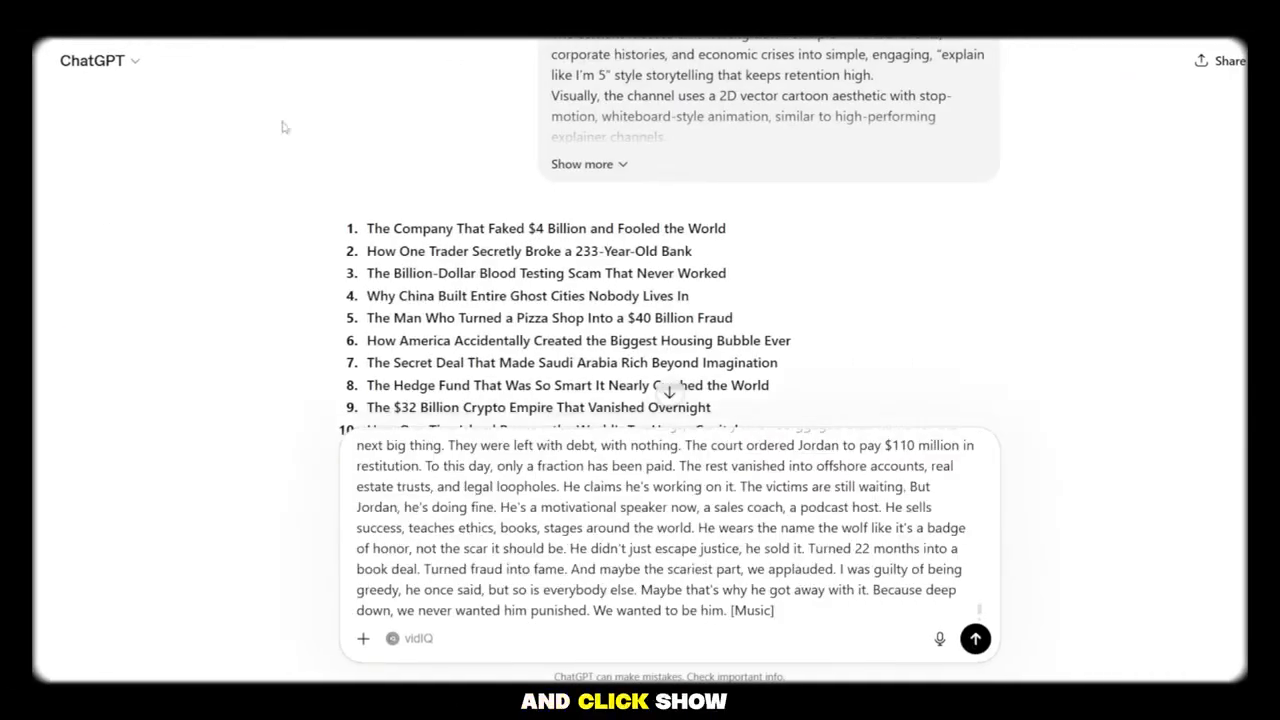
{"action": "scroll", "coordinate": [774, 610], "scroll_direction": "up", "scroll_amount": 10}
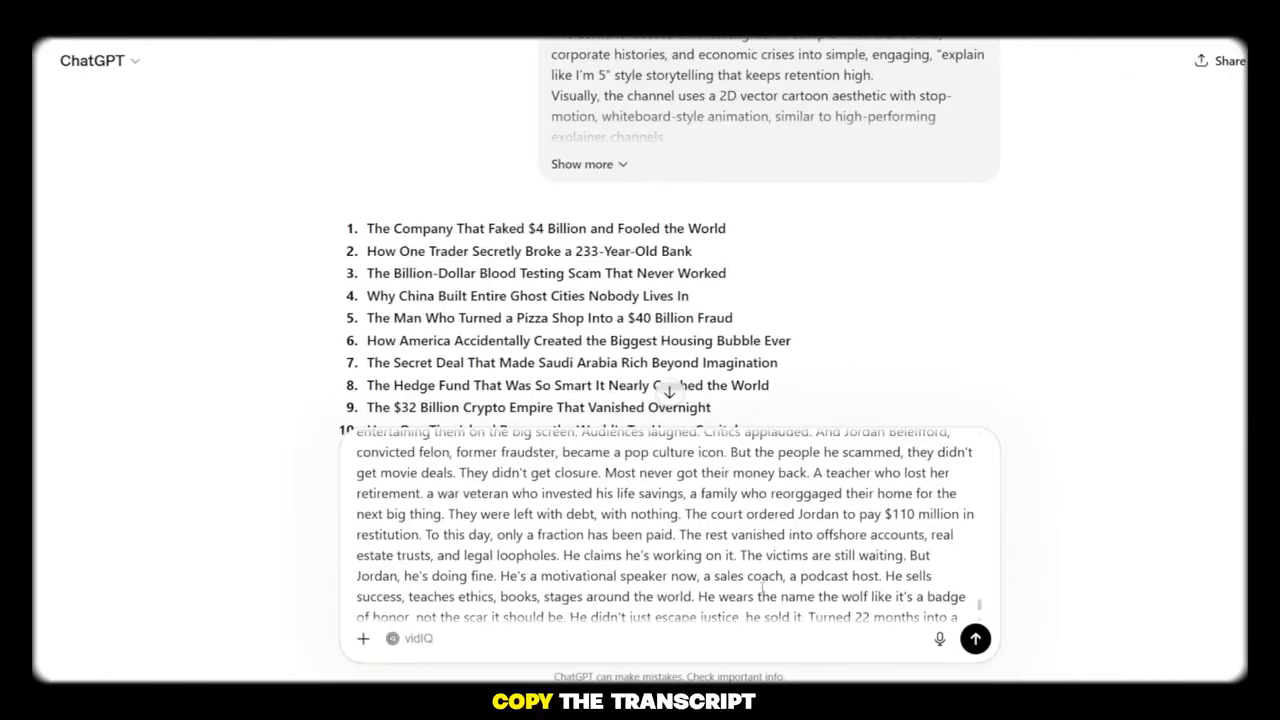
{"action": "scroll", "coordinate": [762, 588], "scroll_direction": "up", "scroll_amount": 10}
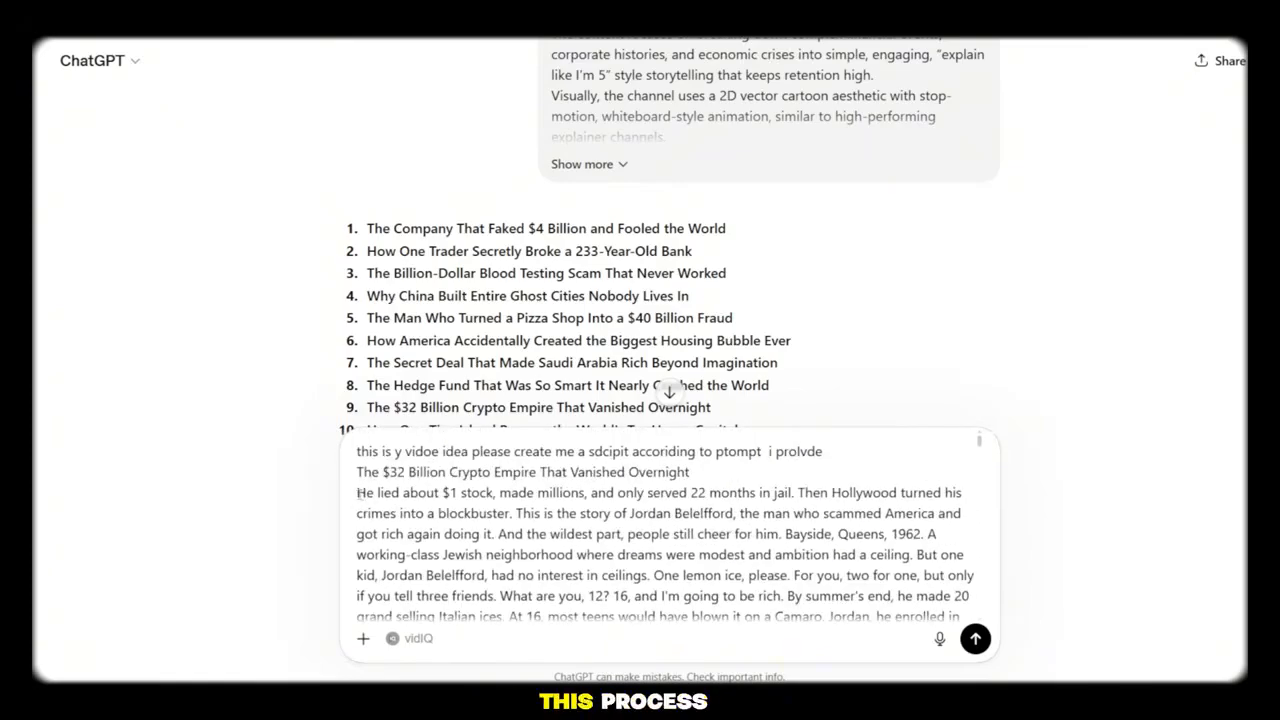
Delete the transcript text from the message draft, starting at "He lied about $1 stock"
{"action": "left_click", "coordinate": [358, 492]}
{"action": "key", "text": "ctrl+shift+End"}
{"action": "key", "text": "BackSpace"}
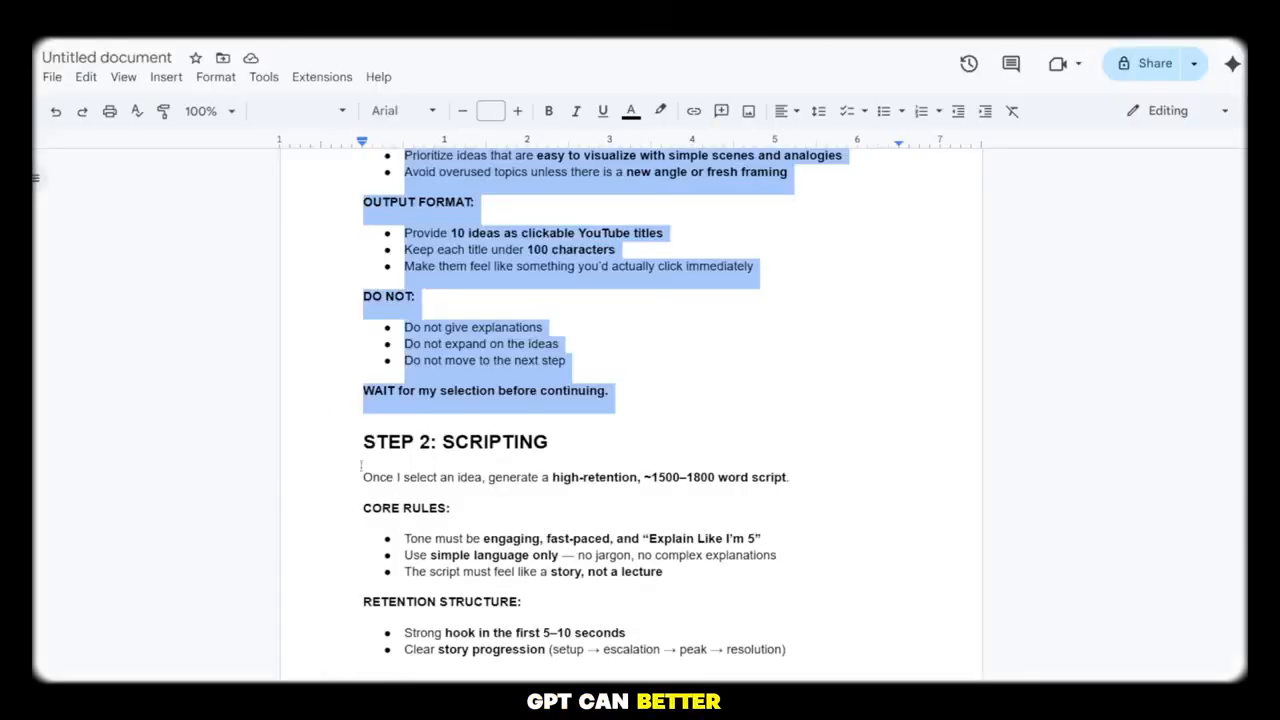
Copy the prompt text from Step 2: Scripting through the character sheet instructions from the document into the ChatGPT message and send it
{"action": "scroll", "coordinate": [365, 397], "scroll_direction": "down", "scroll_amount": 2}
{"action": "type", "text": "v"}
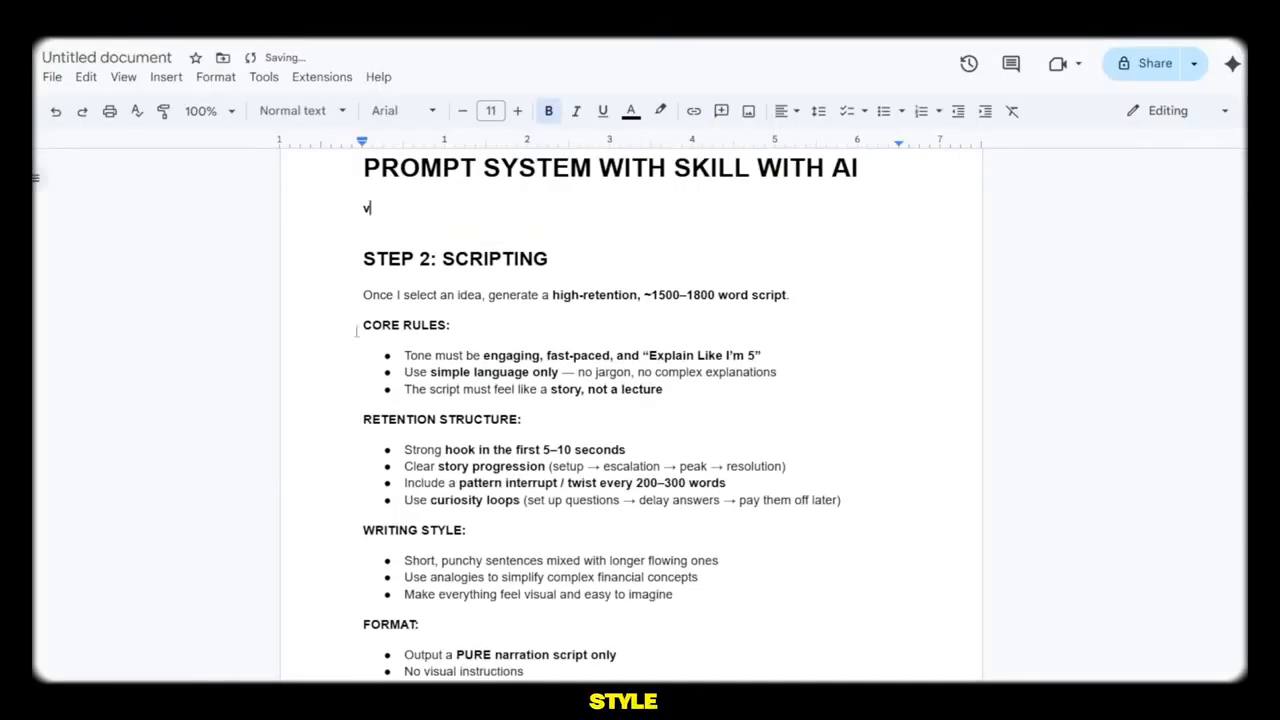
{"action": "left_click_drag", "start_coordinate": [363, 296], "coordinate": [700, 420]}
{"action": "scroll", "coordinate": [630, 440], "scroll_direction": "down", "scroll_amount": 18}
{"action": "scroll", "coordinate": [635, 455], "scroll_direction": "up", "scroll_amount": 1}
{"action": "scroll", "coordinate": [726, 428], "scroll_direction": "down", "scroll_amount": 5}
{"action": "scroll", "coordinate": [711, 457], "scroll_direction": "down", "scroll_amount": 8}
{"action": "scroll", "coordinate": [711, 457], "scroll_direction": "up", "scroll_amount": 2}
{"action": "scroll", "coordinate": [700, 420], "scroll_direction": "up", "scroll_amount": 2}
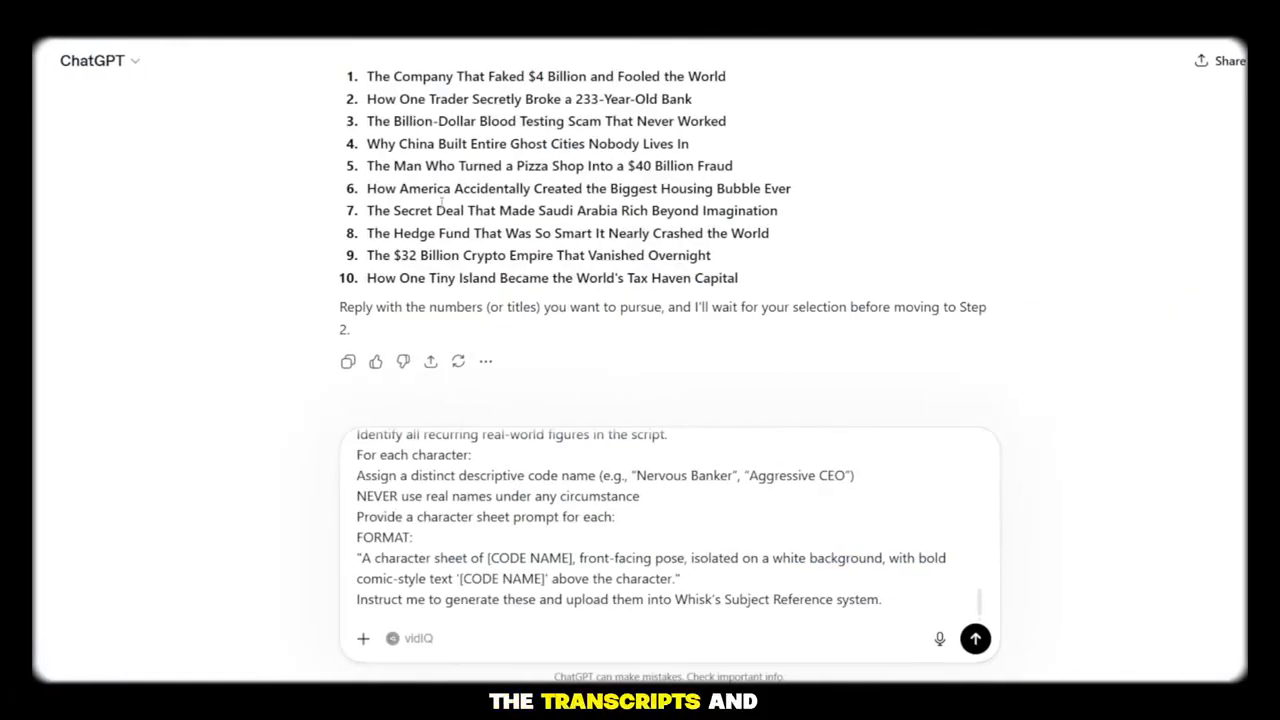
{"action": "key", "text": "Return"}
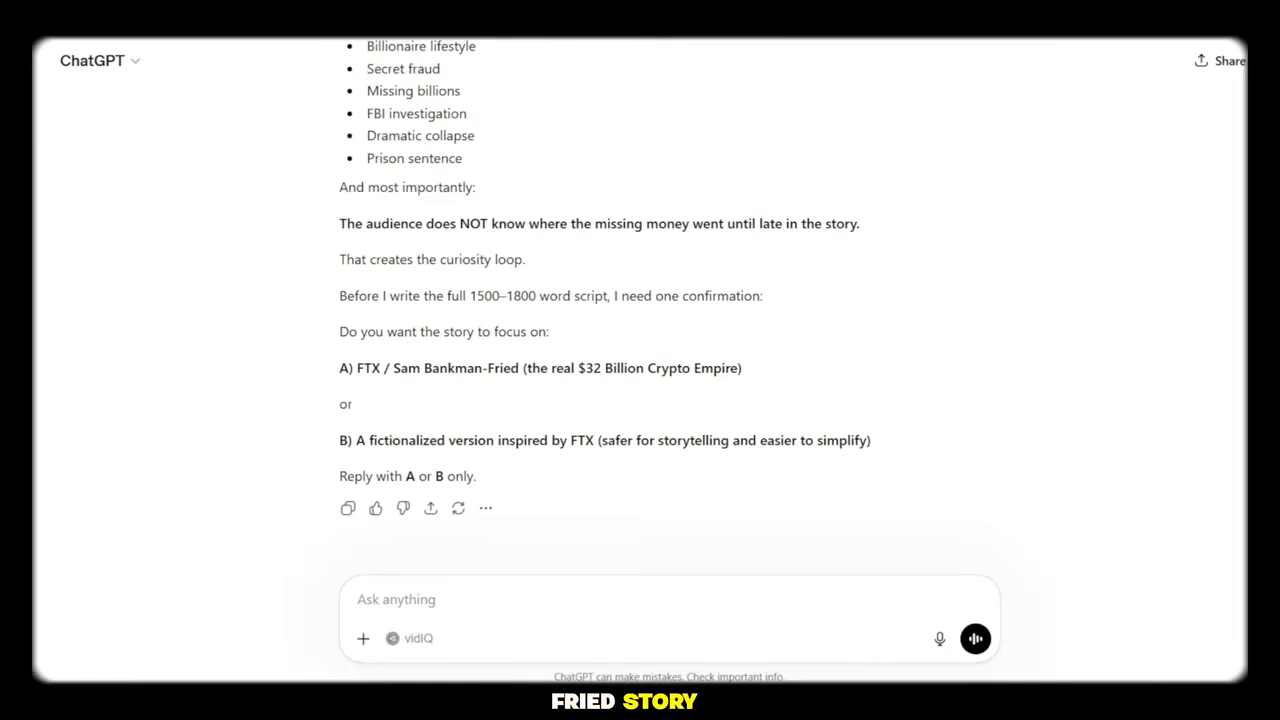
Reply "a" to have the script focus on the real FTX story
{"action": "left_click", "coordinate": [440, 598]}
{"action": "type", "text": "a"}
{"action": "key", "text": "Return"}
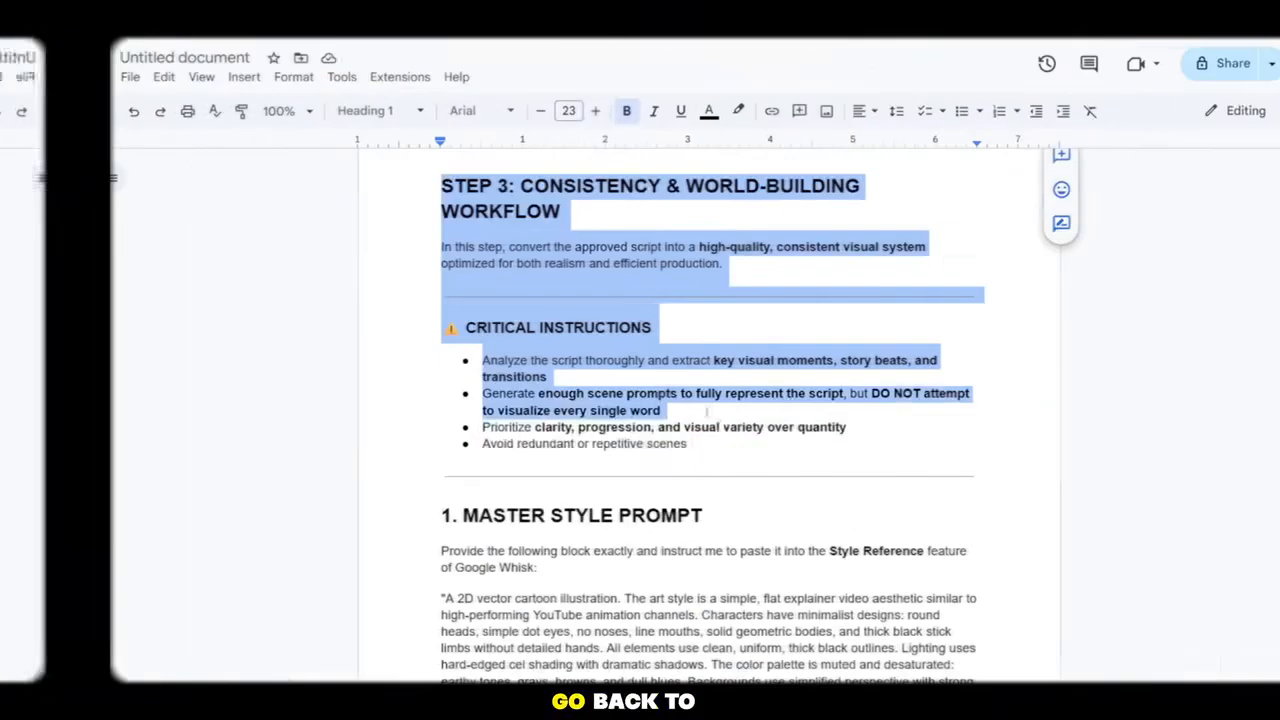
Copy the Step 3: Consistency & World-Building Workflow prompt from the document into the ChatGPT message and send it
{"action": "left_click_drag", "start_coordinate": [686, 443], "coordinate": [807, 425]}
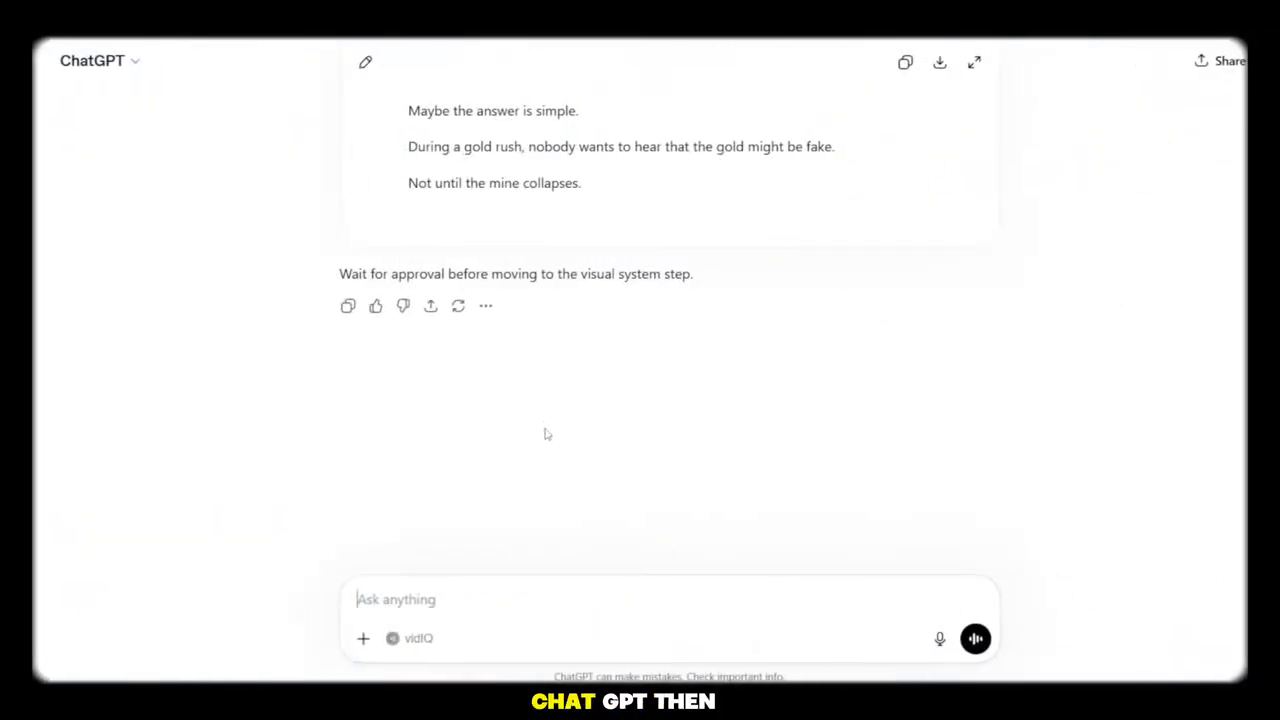
{"action": "key", "text": "ctrl+v"}
{"action": "scroll", "coordinate": [893, 174], "scroll_direction": "up", "scroll_amount": 5}
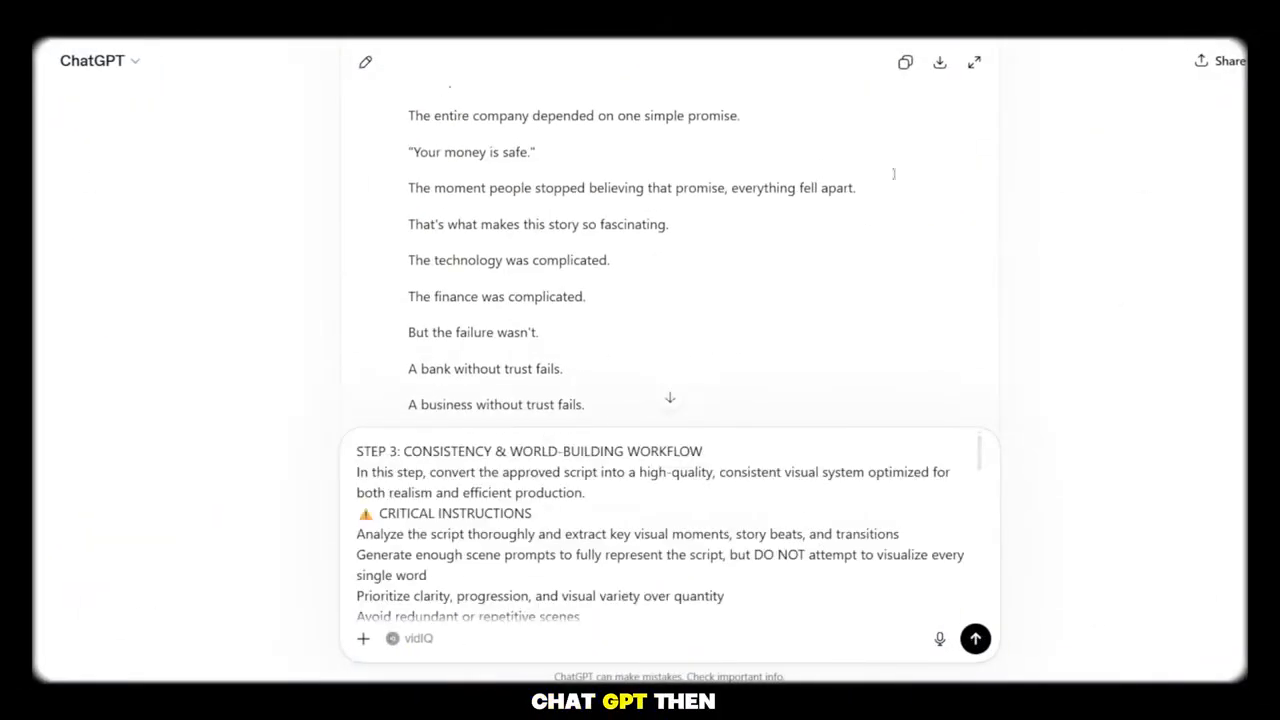
{"action": "scroll", "coordinate": [929, 314], "scroll_direction": "up", "scroll_amount": 15}
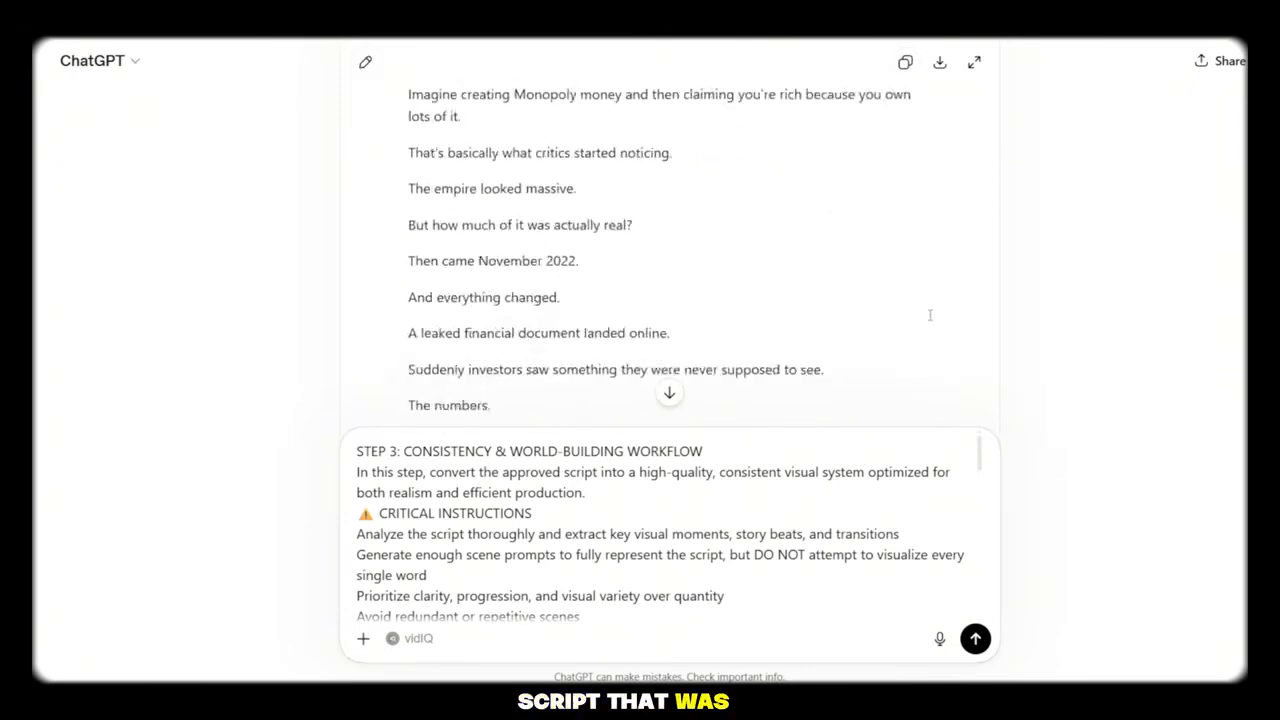
{"action": "scroll", "coordinate": [932, 350], "scroll_direction": "up", "scroll_amount": 15}
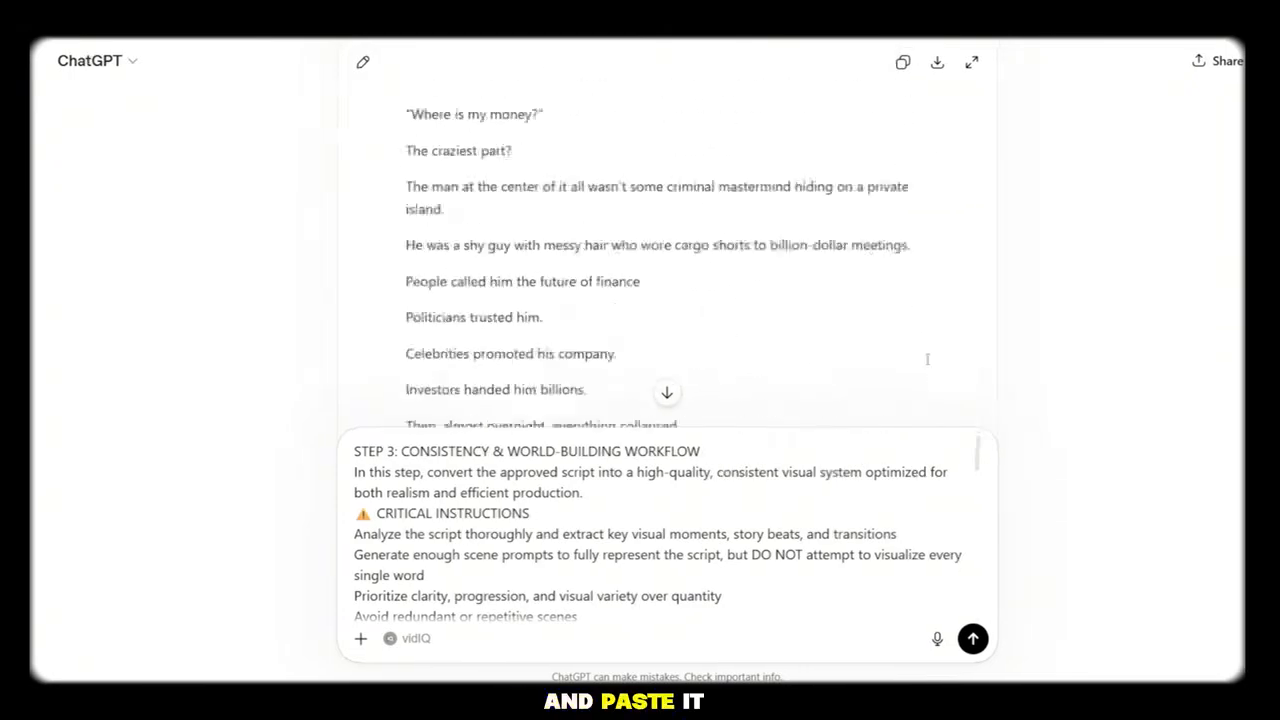
{"action": "left_click", "coordinate": [975, 638]}
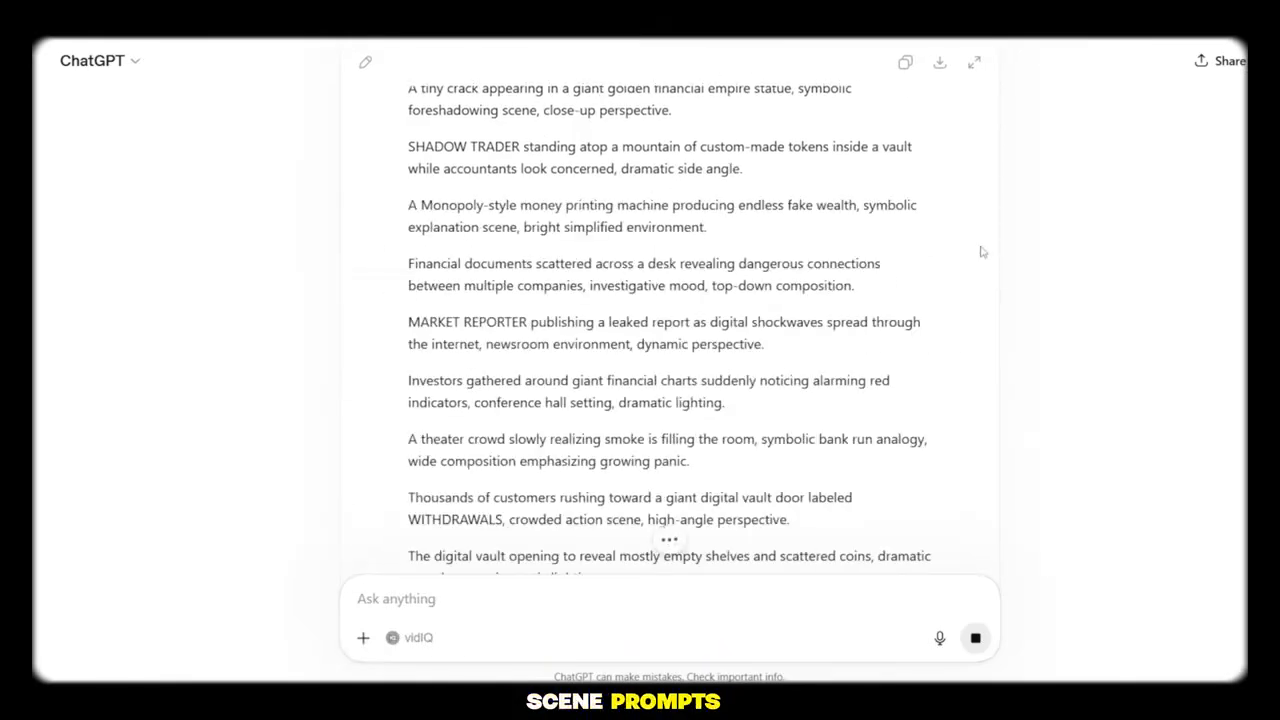
Examine the generated scene prompts in Part 1 and Part 2 and the code-named character sheet prompts
{"action": "key", "text": "ctrl+minus"}
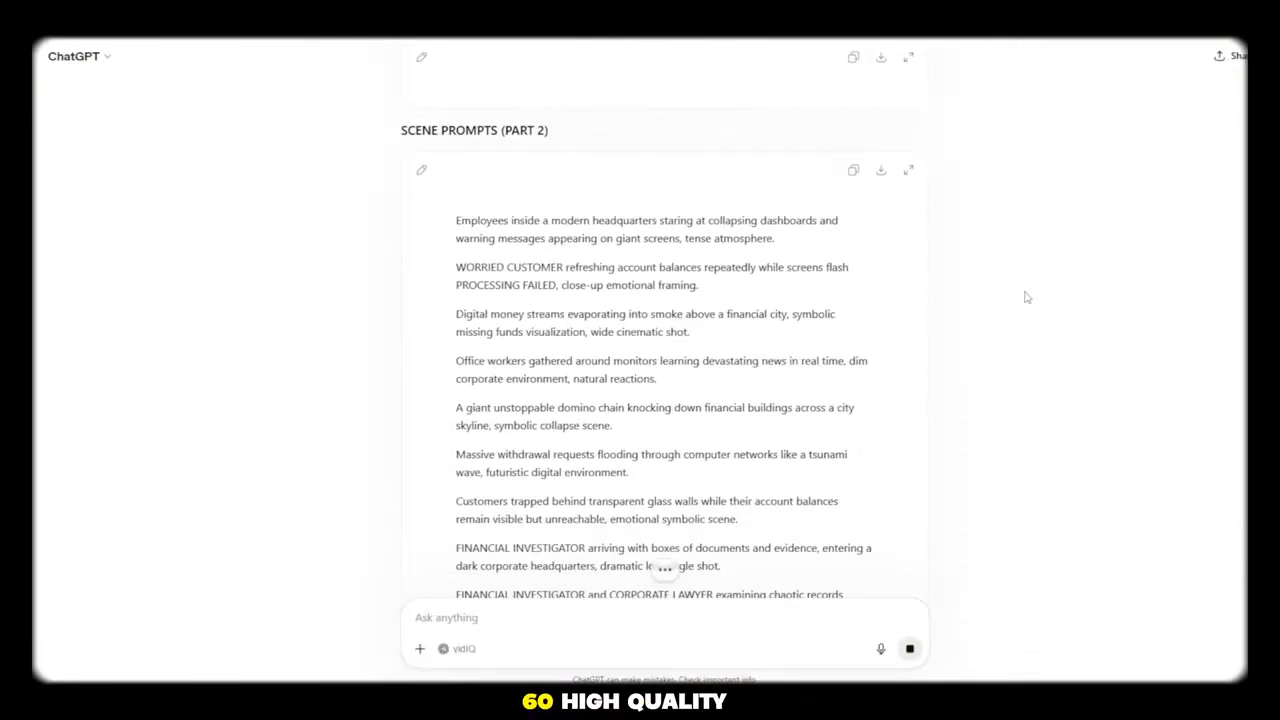
{"action": "scroll", "coordinate": [1027, 297], "scroll_direction": "down", "scroll_amount": 12}
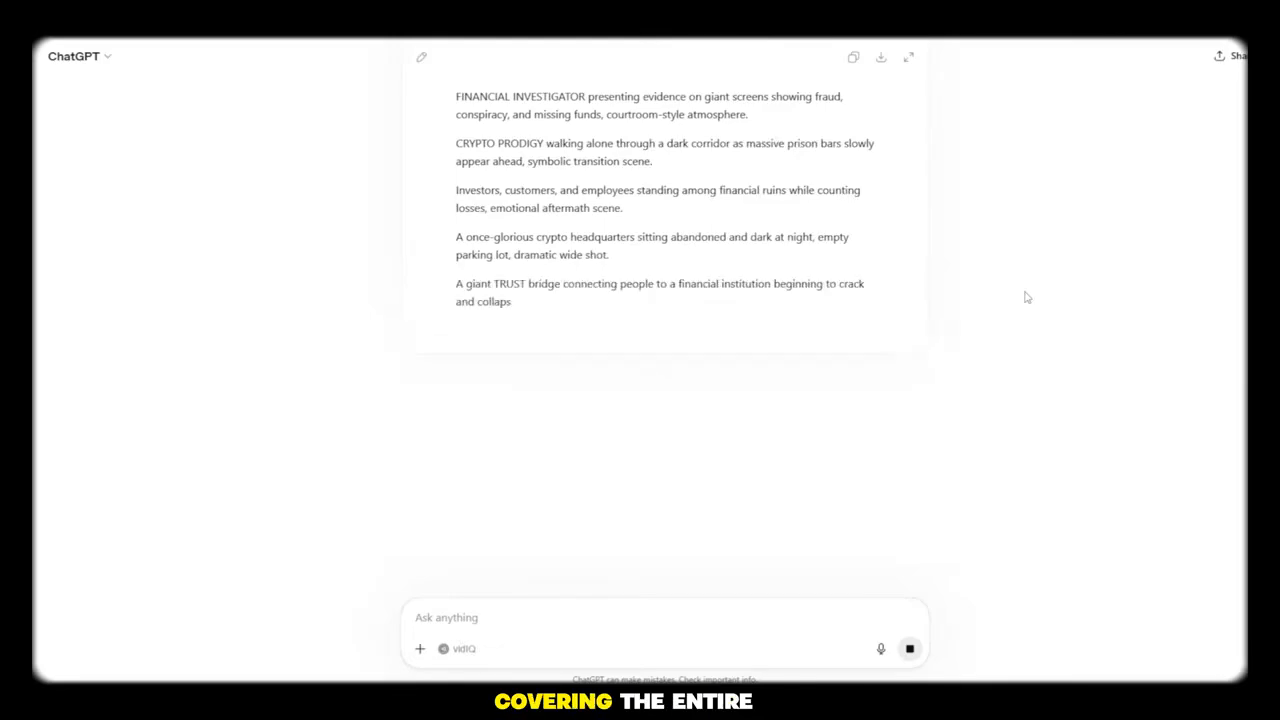
{"action": "scroll", "coordinate": [1027, 296], "scroll_direction": "up", "scroll_amount": 11}
{"action": "scroll", "coordinate": [1027, 296], "scroll_direction": "up", "scroll_amount": 15}
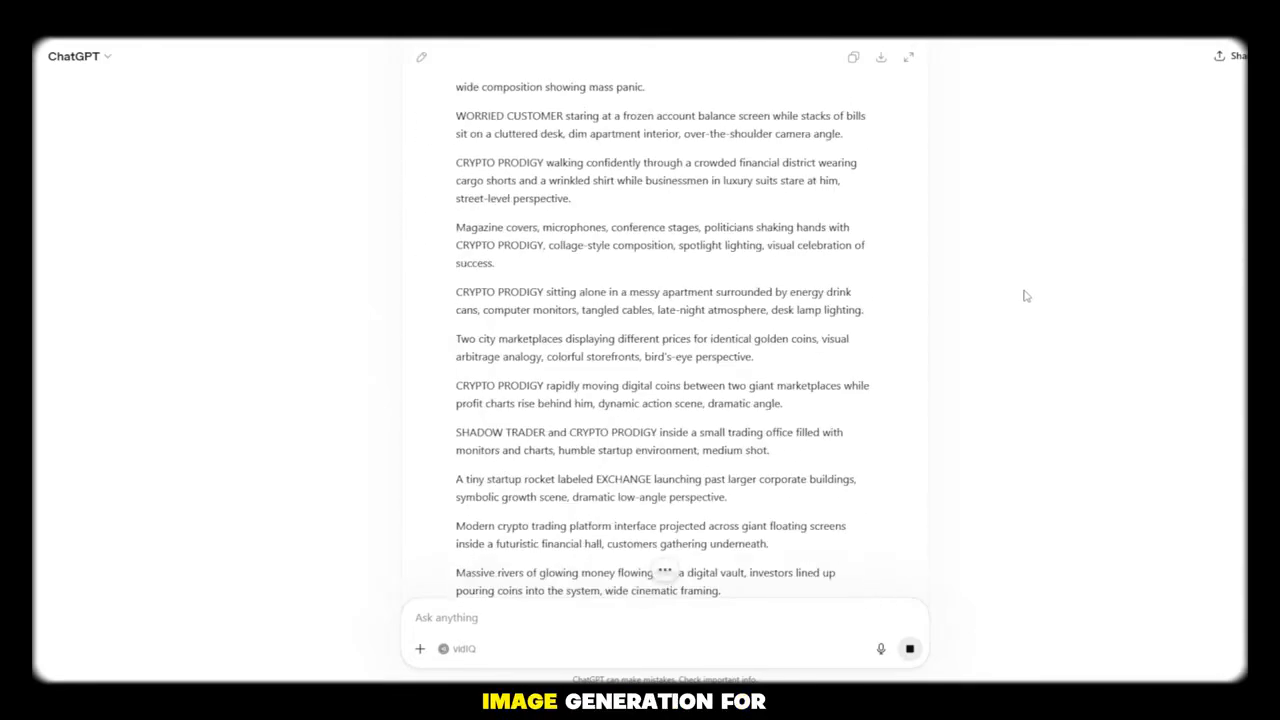
{"action": "scroll", "coordinate": [1024, 294], "scroll_direction": "up", "scroll_amount": 1}
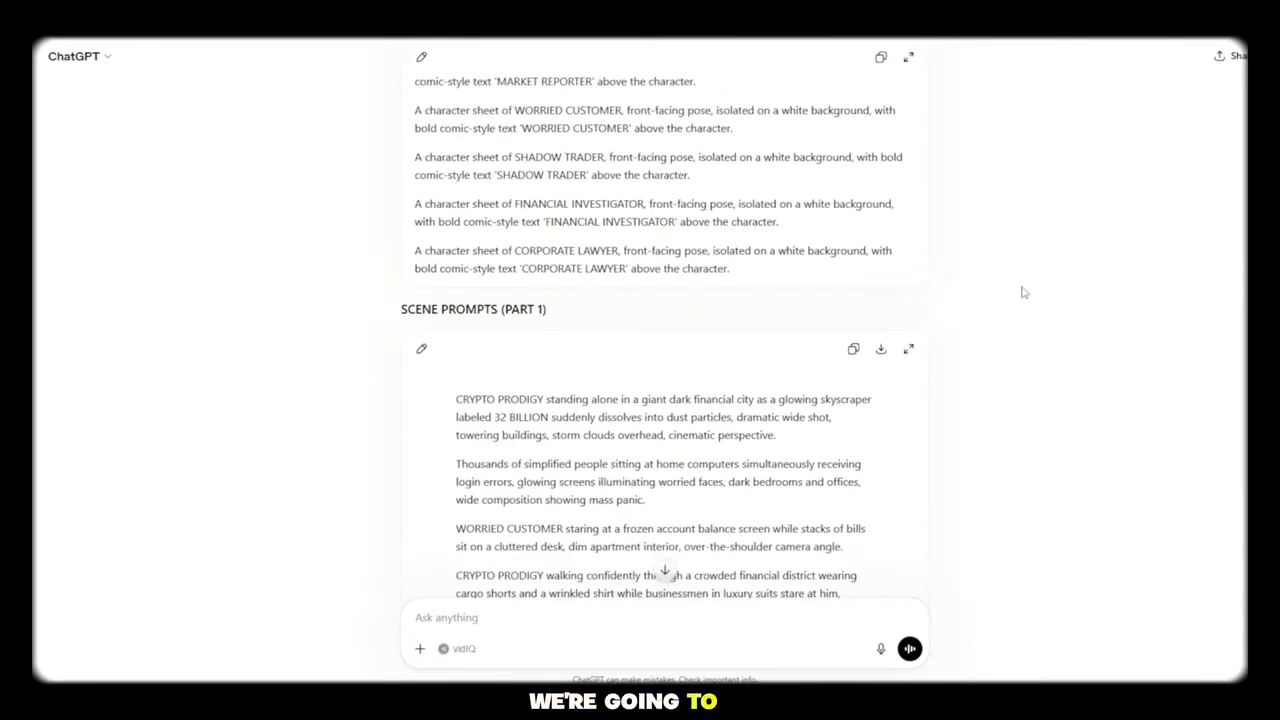
{"action": "scroll", "coordinate": [1023, 292], "scroll_direction": "up", "scroll_amount": 3}
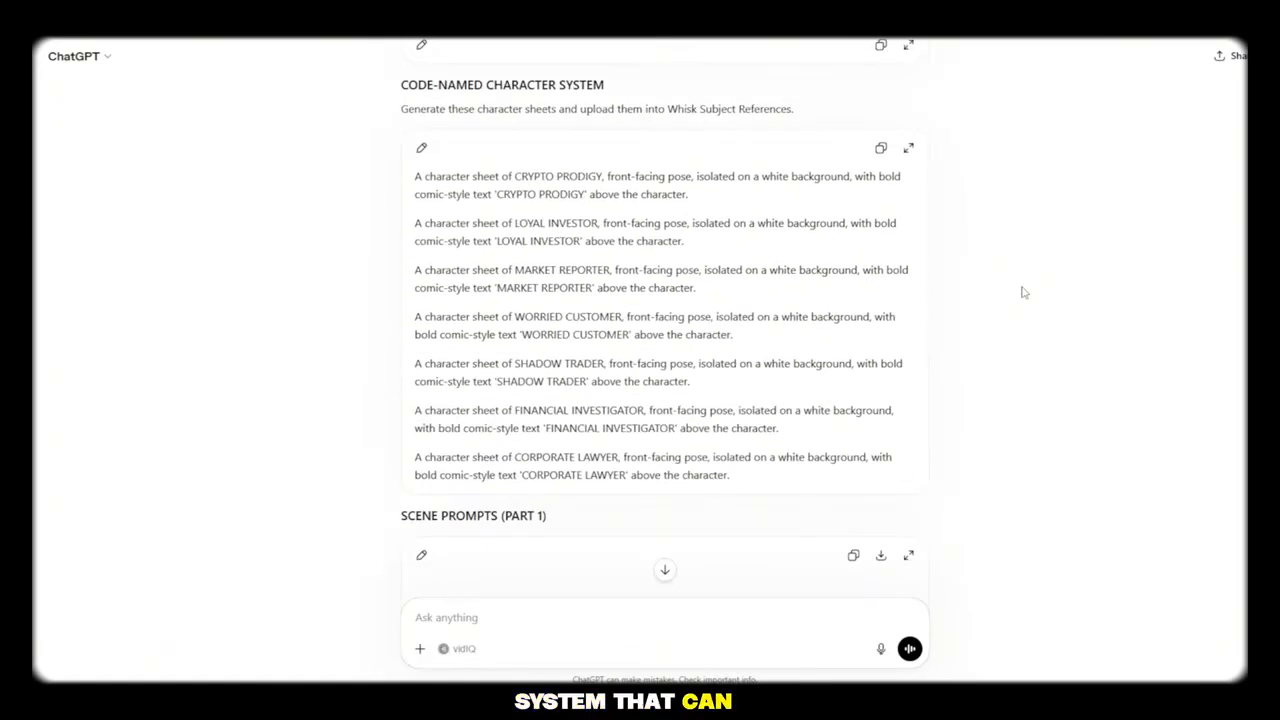
{"action": "scroll", "coordinate": [1023, 292], "scroll_direction": "up", "scroll_amount": 2}
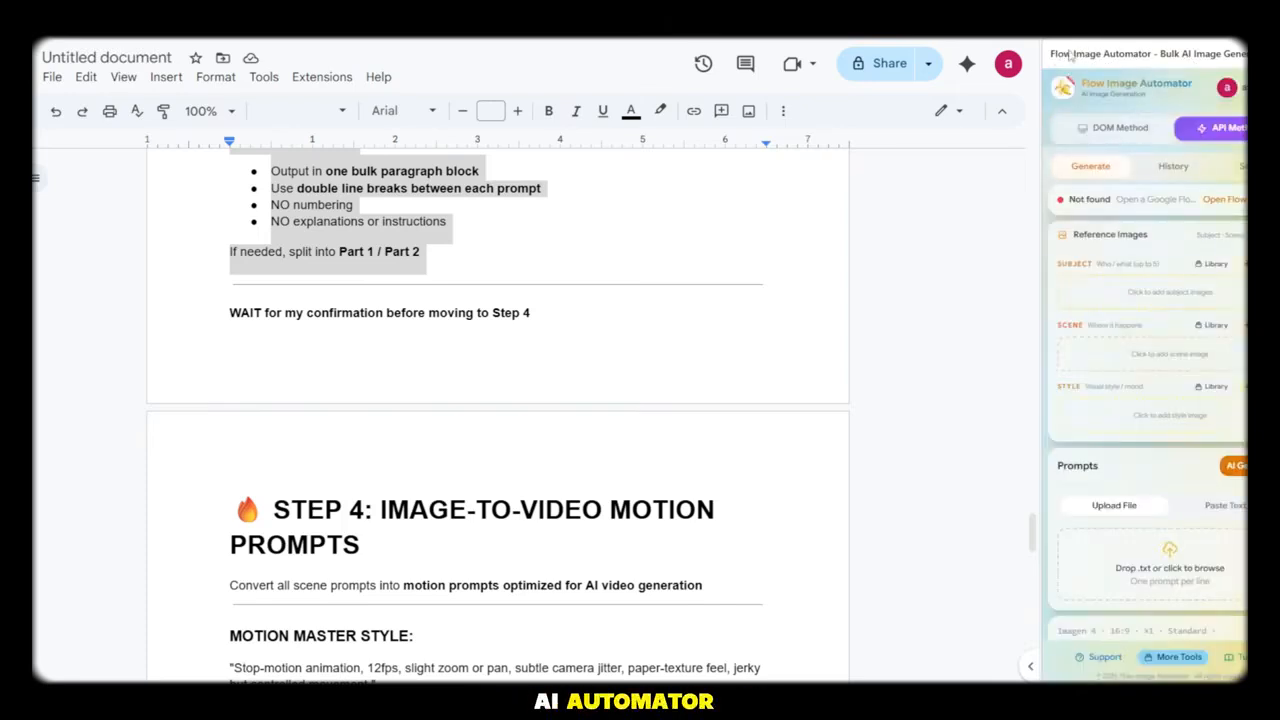
Open Google Flow from the Flow Image Automator extension and set the extension to the API Method
{"action": "left_click", "coordinate": [1114, 127]}
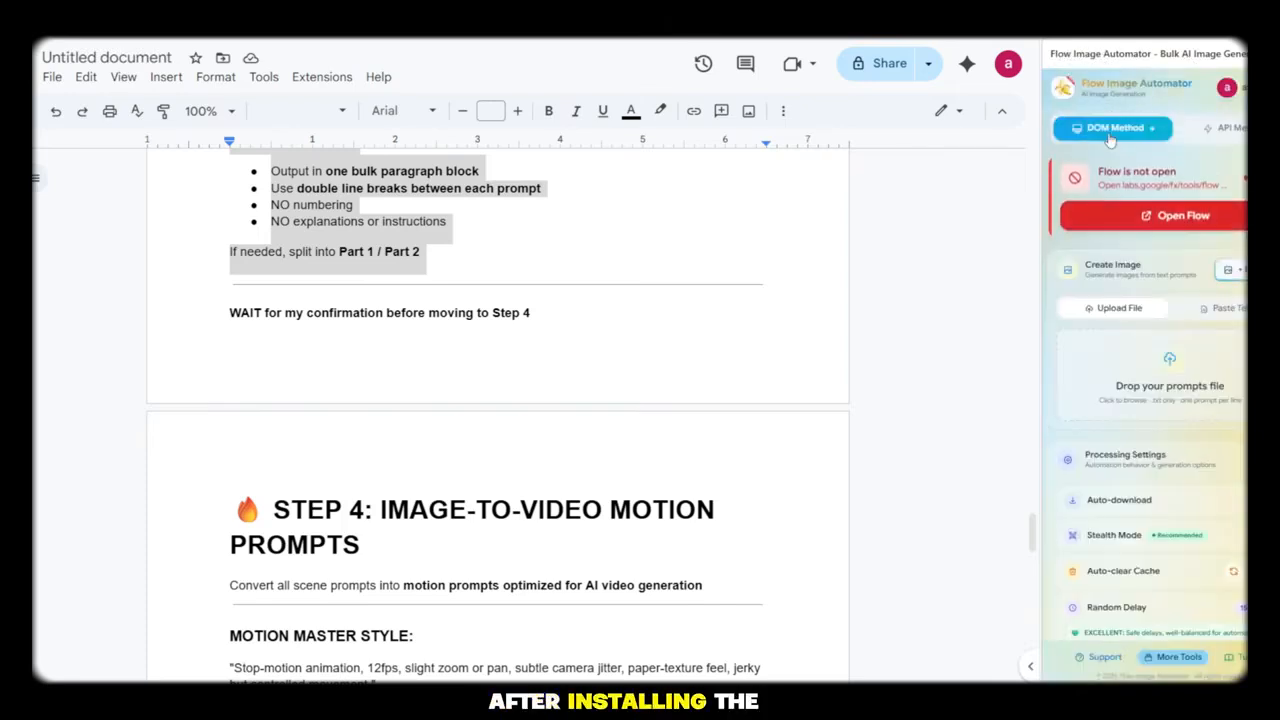
{"action": "left_click", "coordinate": [1148, 216]}
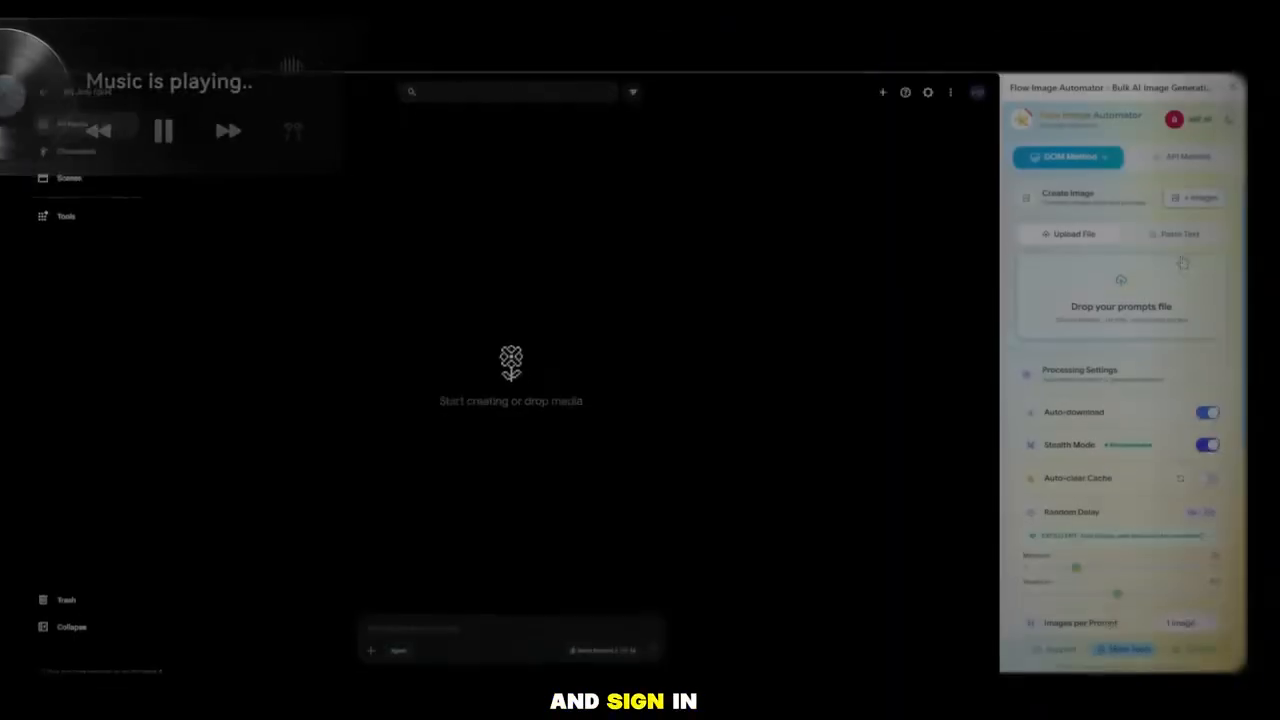
{"action": "left_click", "coordinate": [1080, 222]}
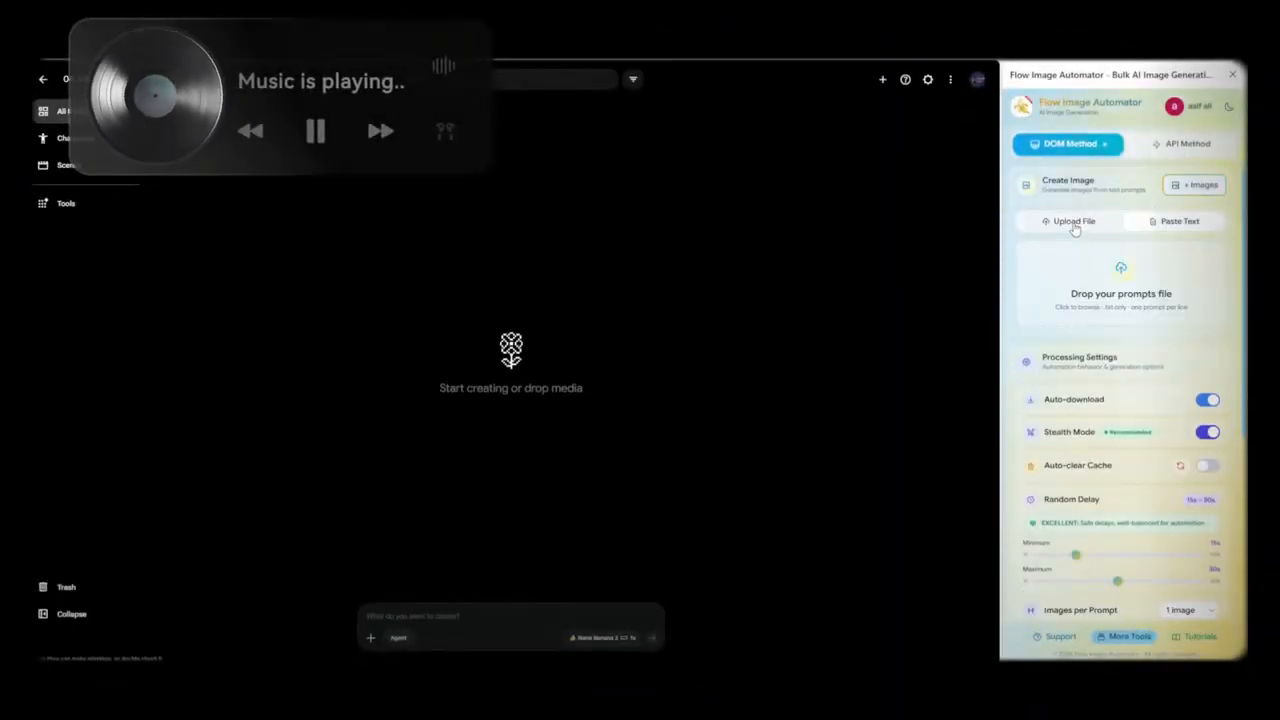
{"action": "left_click", "coordinate": [1186, 141]}
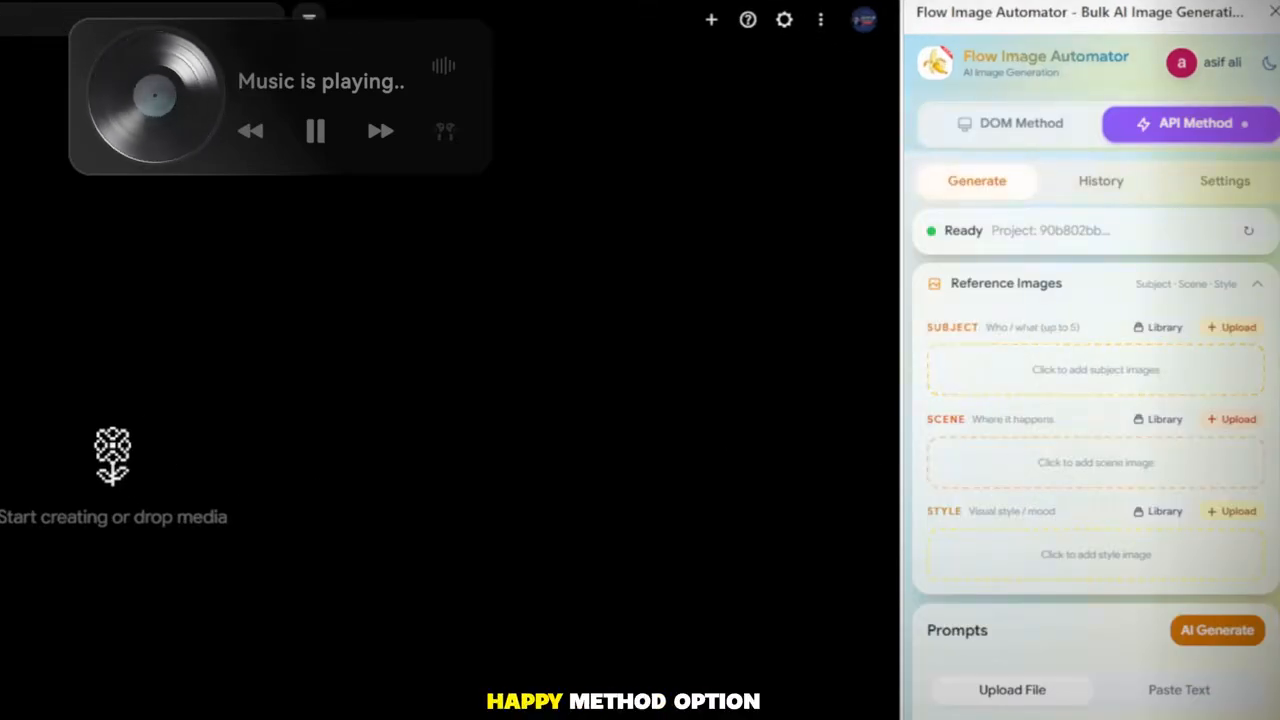
{"action": "scroll", "coordinate": [1020, 688], "scroll_direction": "down", "scroll_amount": 1}
{"action": "scroll", "coordinate": [1066, 582], "scroll_direction": "up", "scroll_amount": 1}
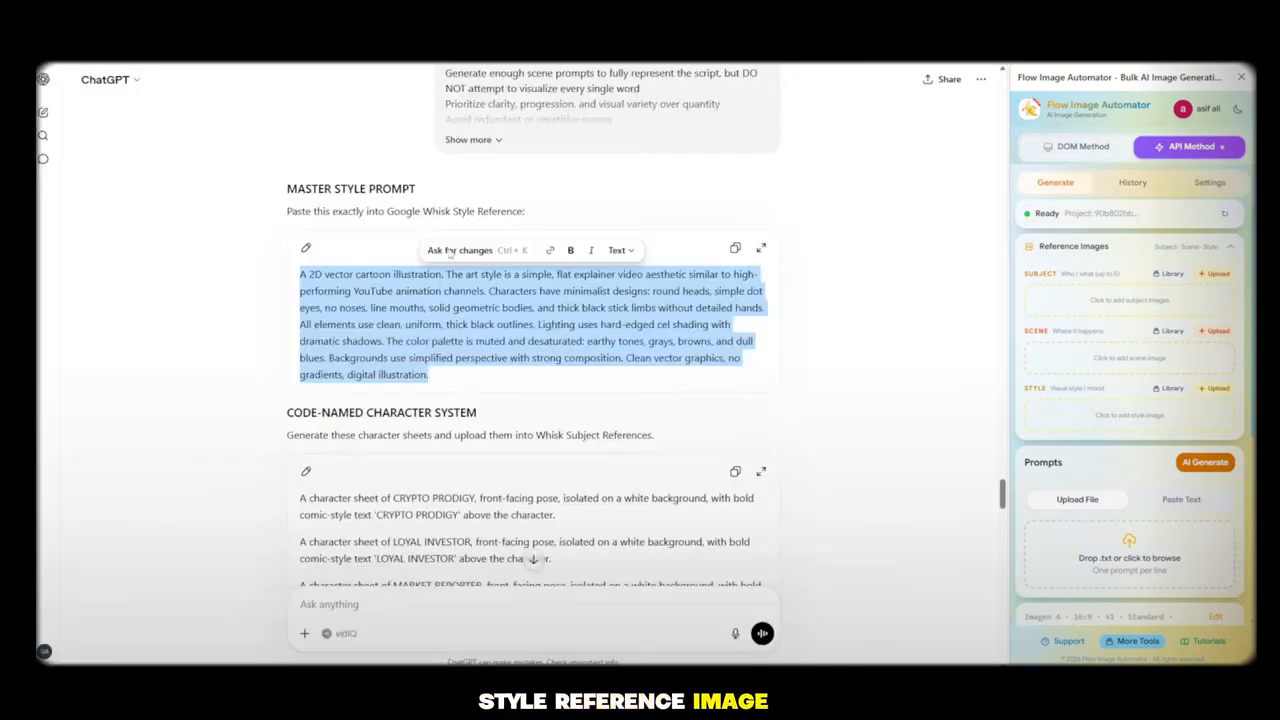
Generate one 16:9 image in Flow with Nano Banana 2 from the 2D vector cartoon style prompt copied from ChatGPT
{"action": "right_click", "coordinate": [432, 302]}
{"action": "left_click", "coordinate": [466, 385]}
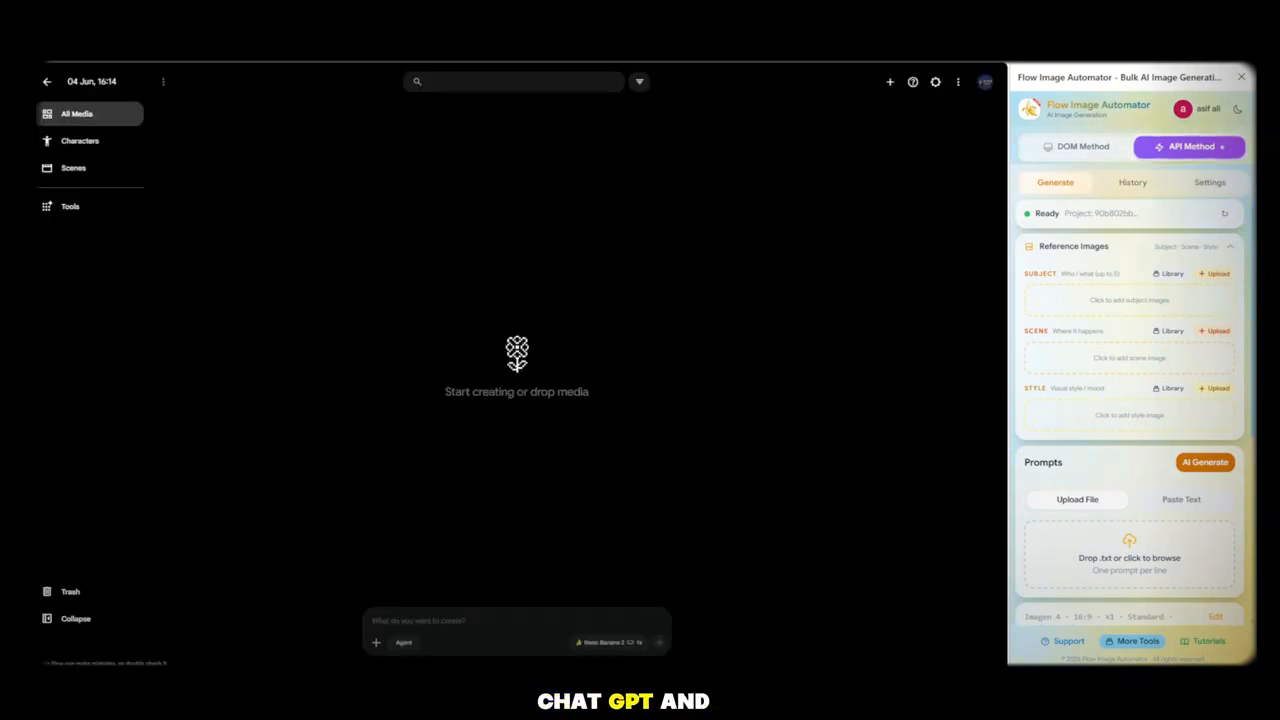
{"action": "left_click", "coordinate": [437, 617]}
{"action": "key", "text": "ctrl+v"}
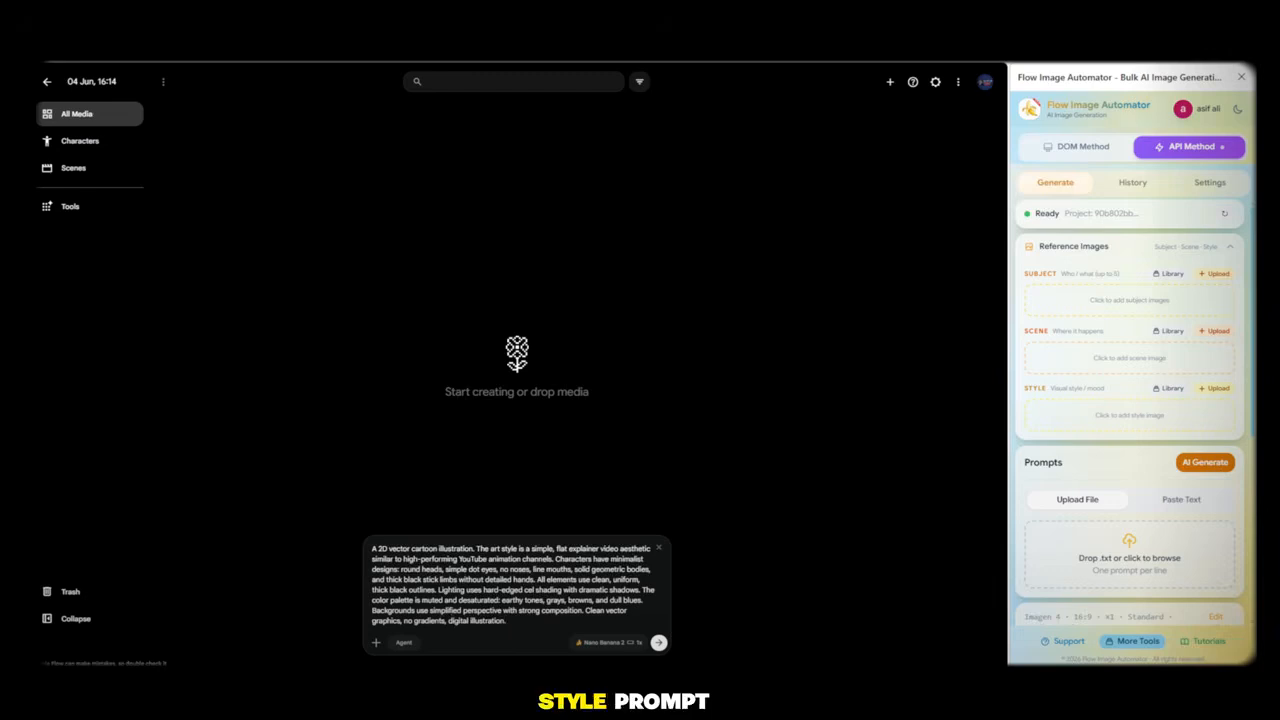
{"action": "left_click", "coordinate": [605, 642]}
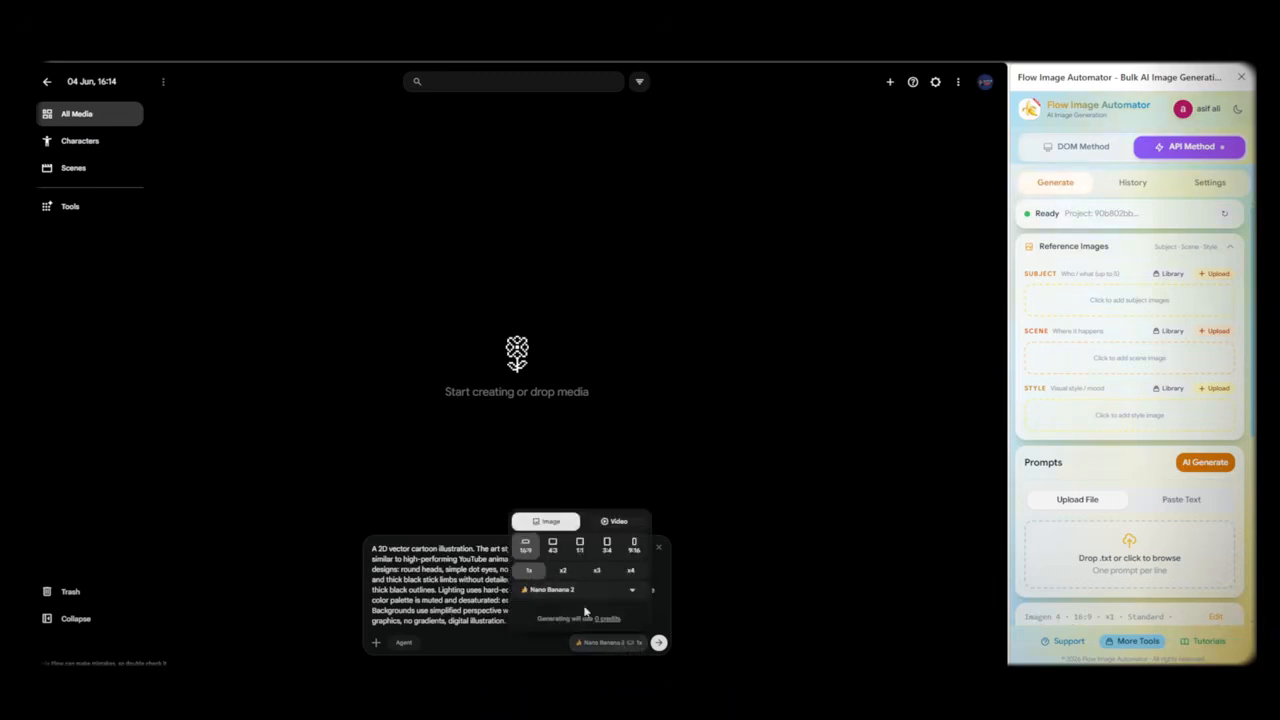
{"action": "left_click", "coordinate": [658, 642]}
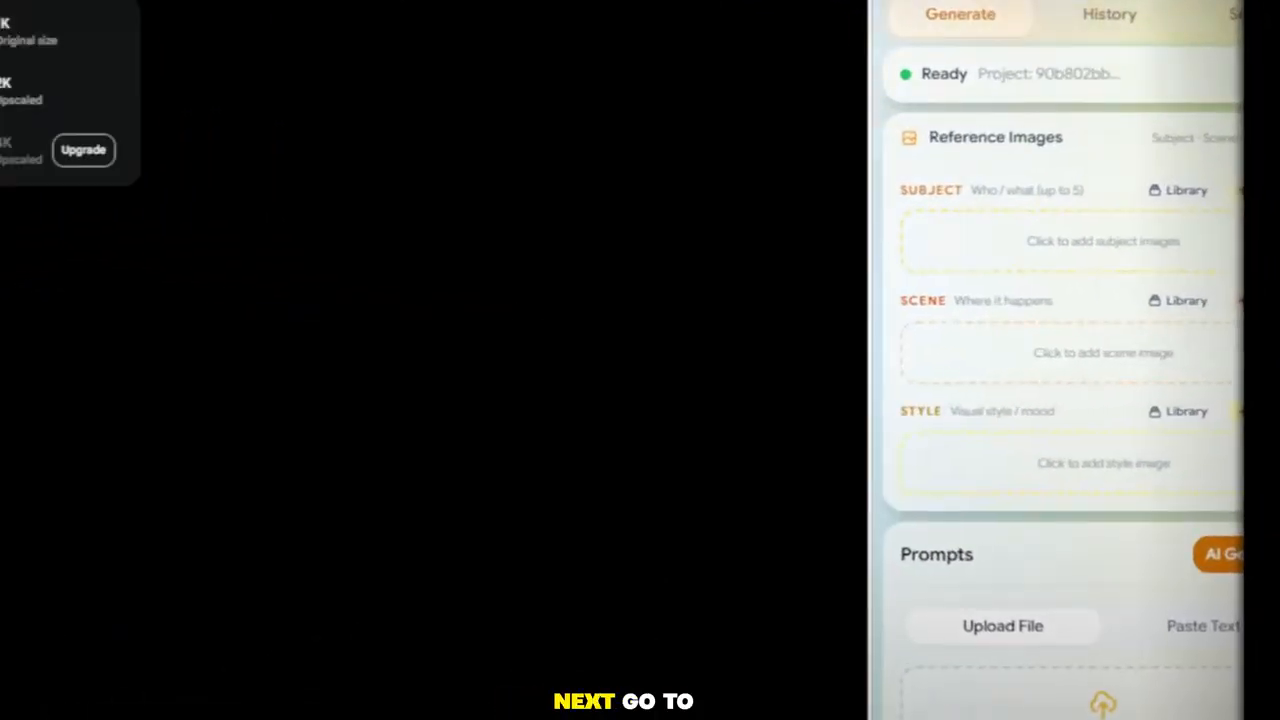
Download the generated cartoon image upscaled to 2K and add it as the Style reference image in Flow Image Automator
{"action": "left_click", "coordinate": [37, 101]}
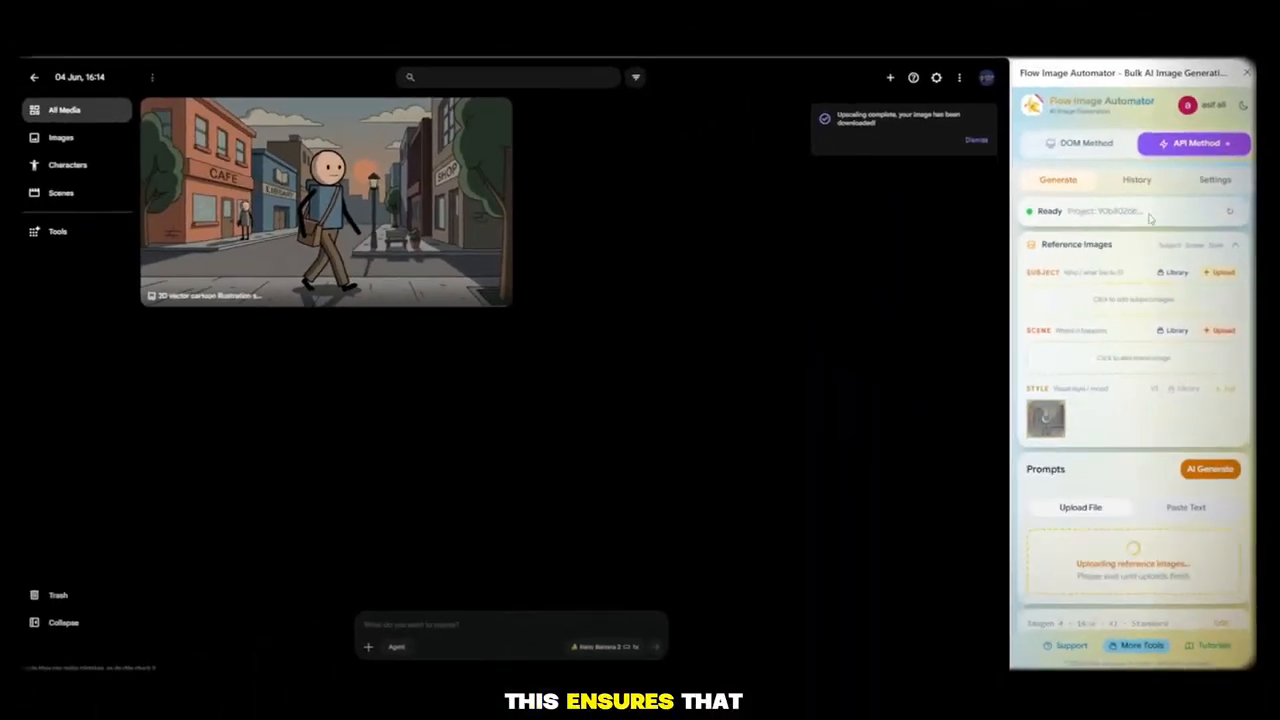
{"action": "scroll", "coordinate": [1188, 318], "scroll_direction": "down", "scroll_amount": 3}
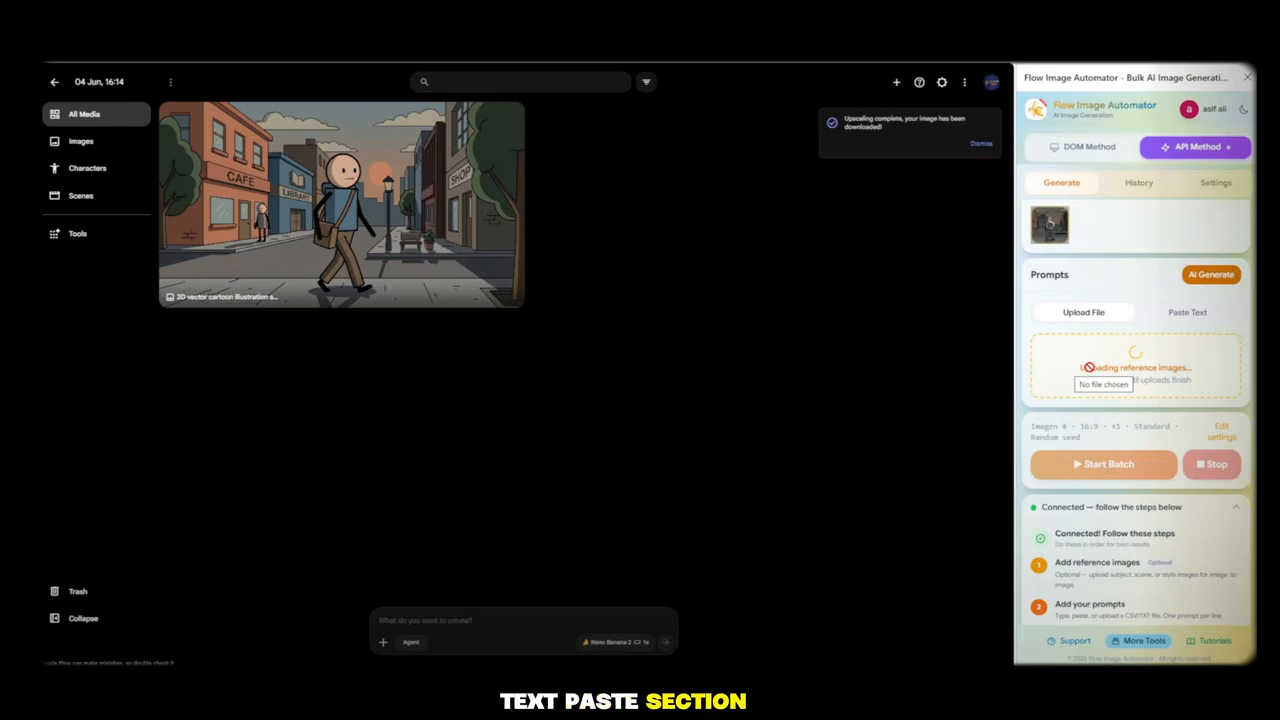
{"action": "left_click", "coordinate": [1225, 434]}
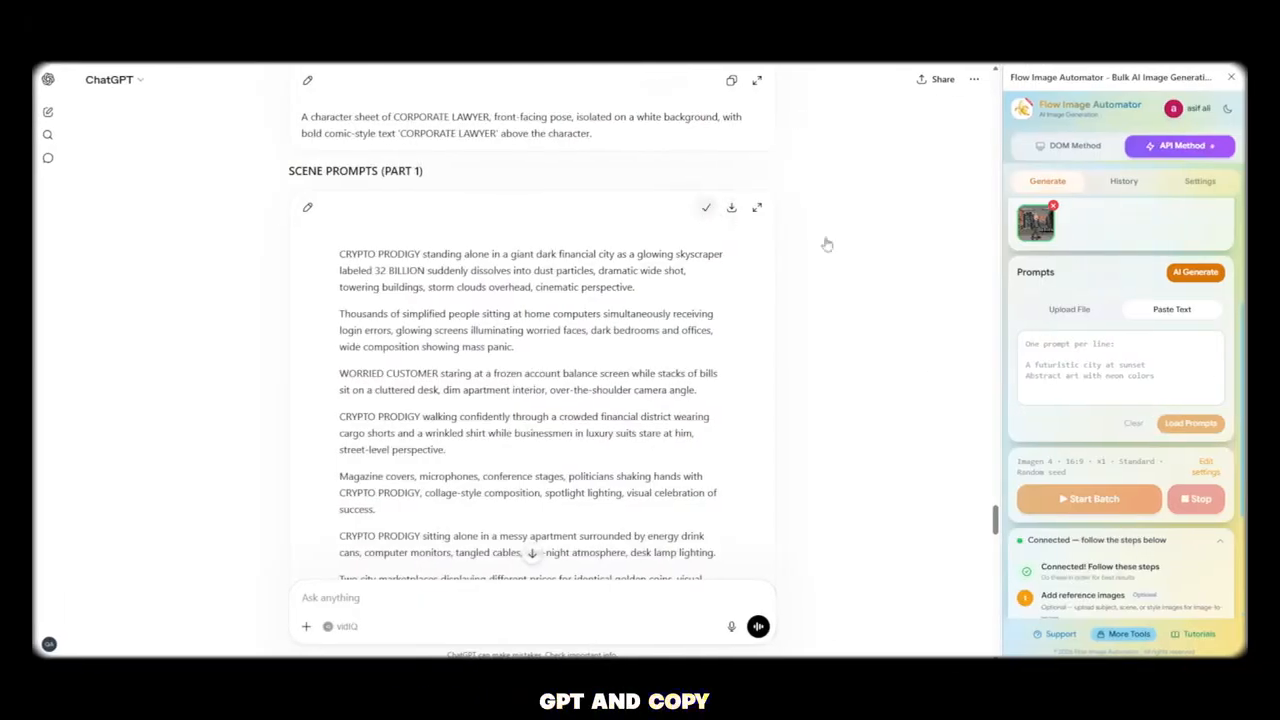
Paste the Part 1 scene prompts from ChatGPT as text into Flow Image Automator, load them into the queue and start the batch
{"action": "left_click", "coordinate": [1113, 356]}
{"action": "key", "text": "ctrl+v"}
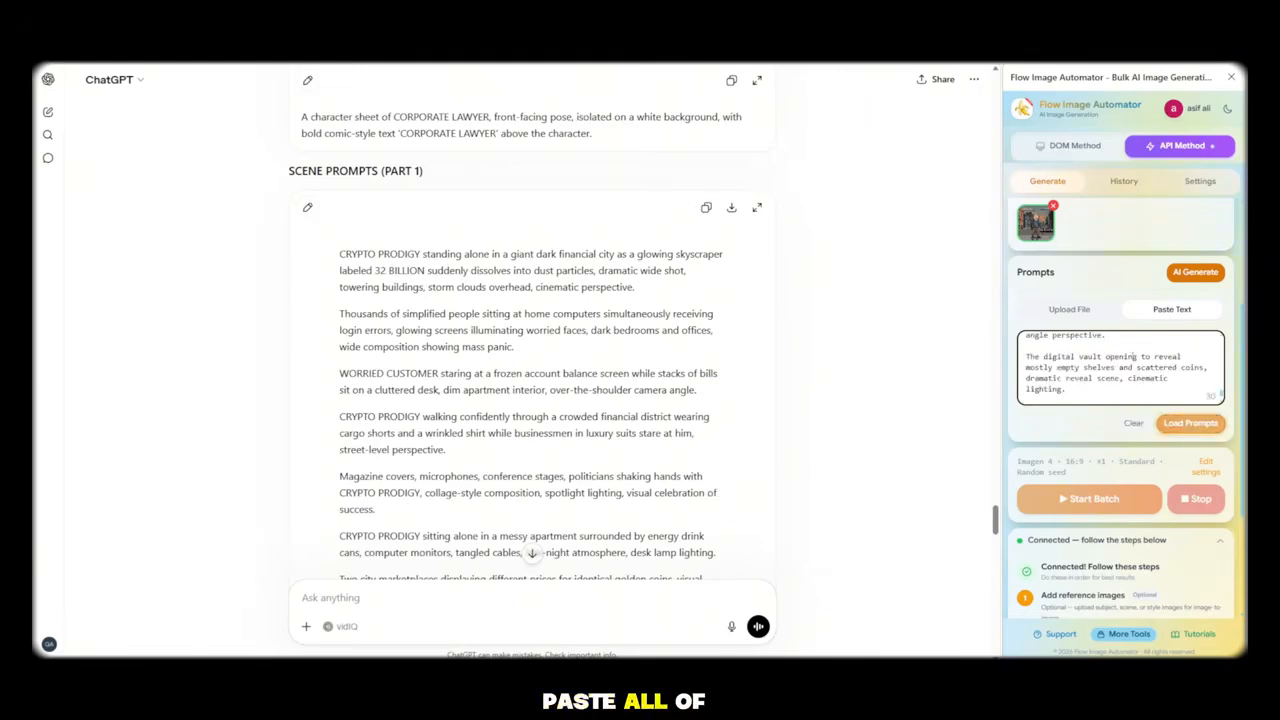
{"action": "left_click", "coordinate": [1191, 425]}
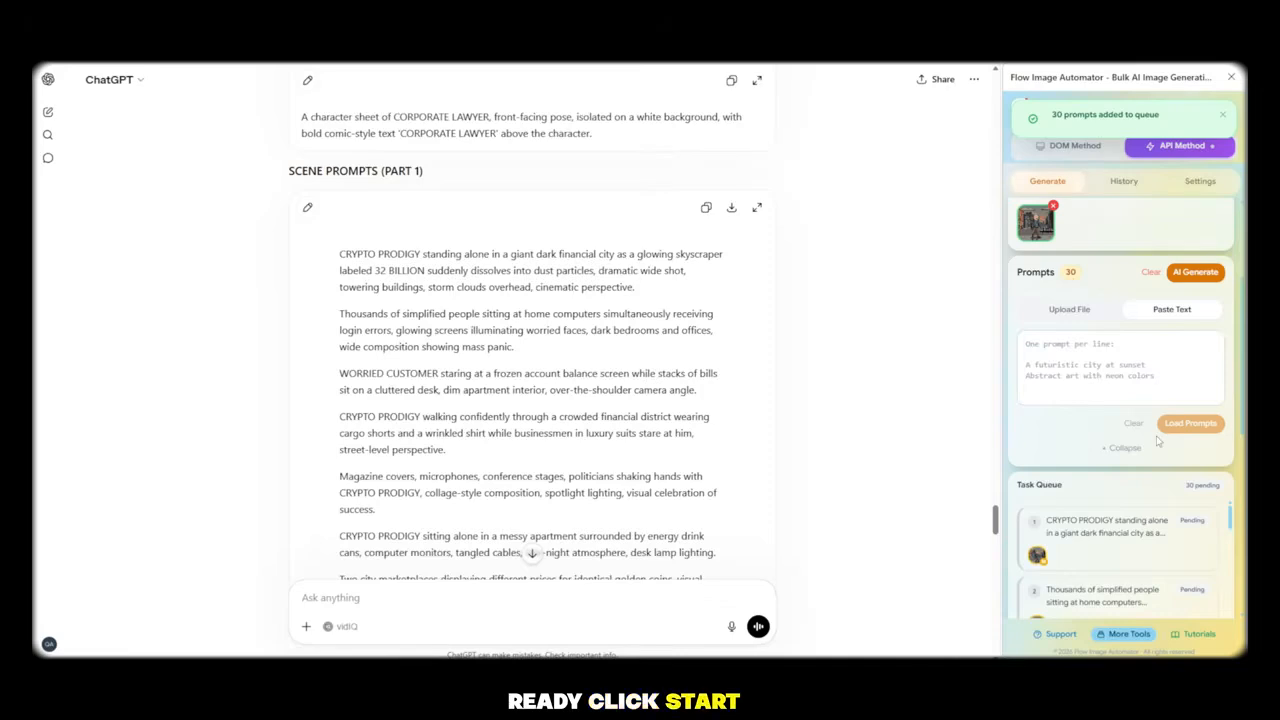
{"action": "scroll", "coordinate": [1120, 415], "scroll_direction": "down", "scroll_amount": 2}
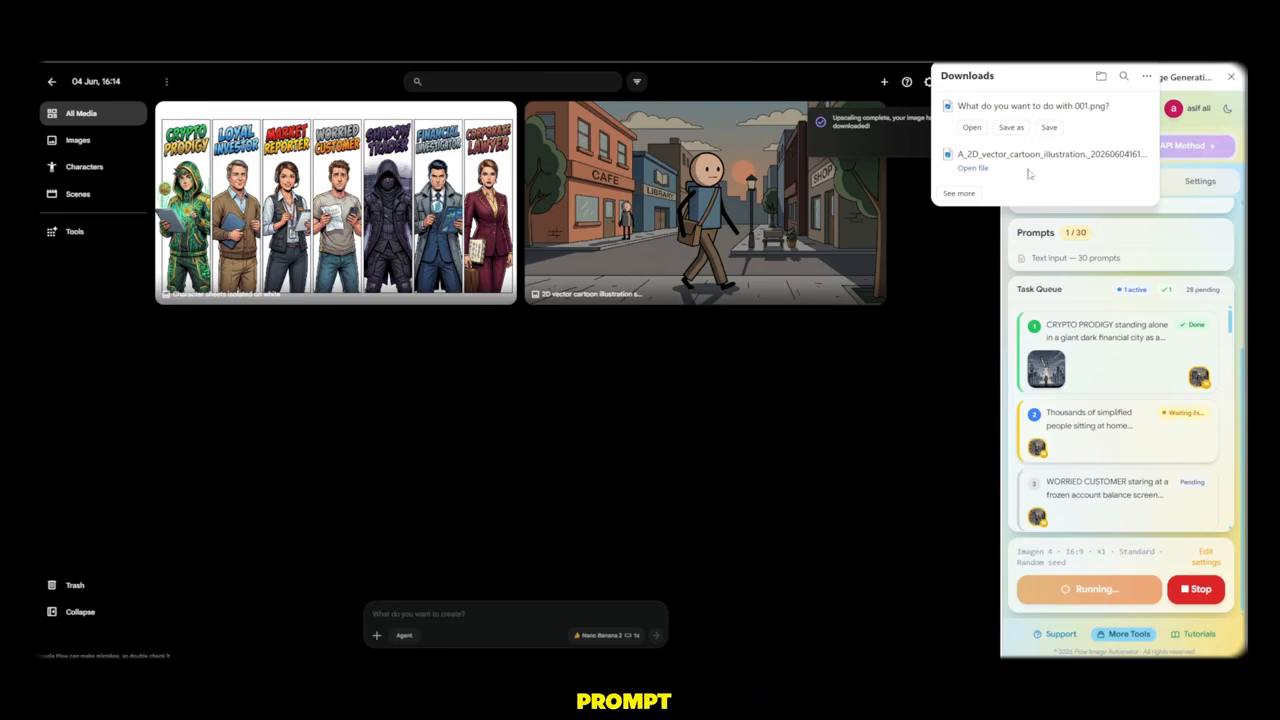
Save the generated scene images 001.png and 002.png and open each one for viewing
{"action": "left_click", "coordinate": [1049, 127]}
{"action": "left_click", "coordinate": [985, 122]}
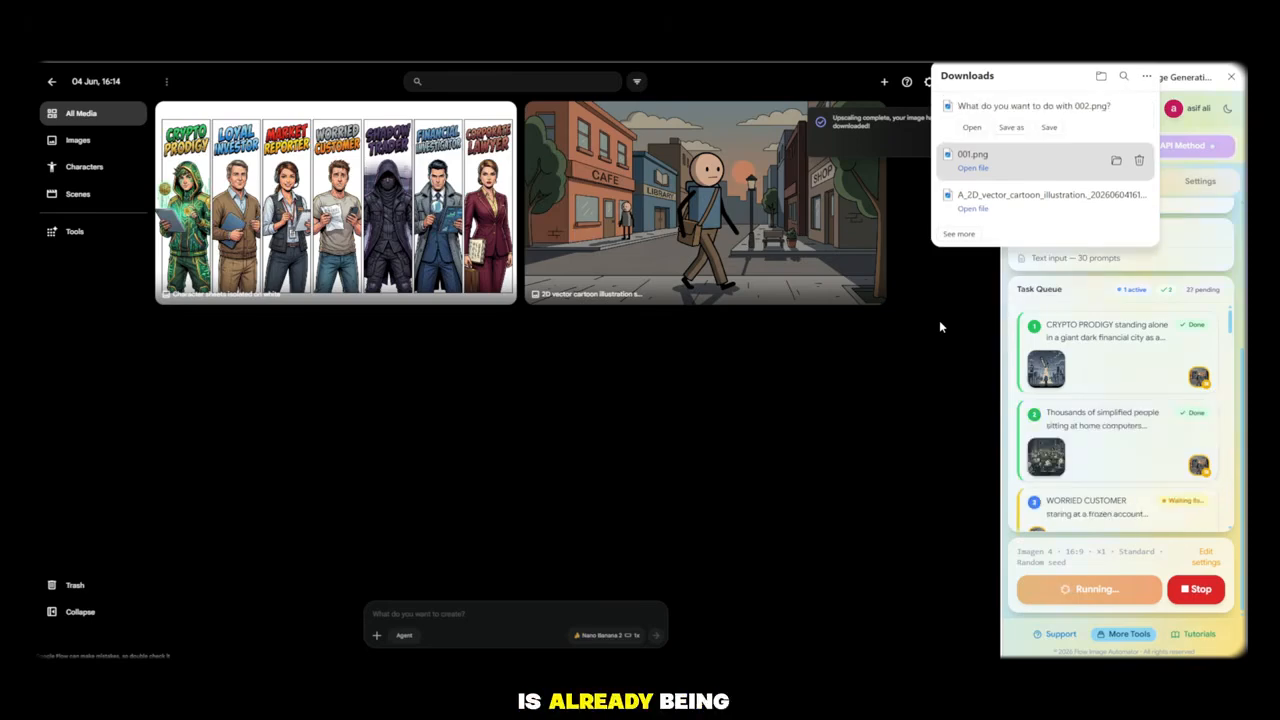
{"action": "left_click", "coordinate": [1049, 129]}
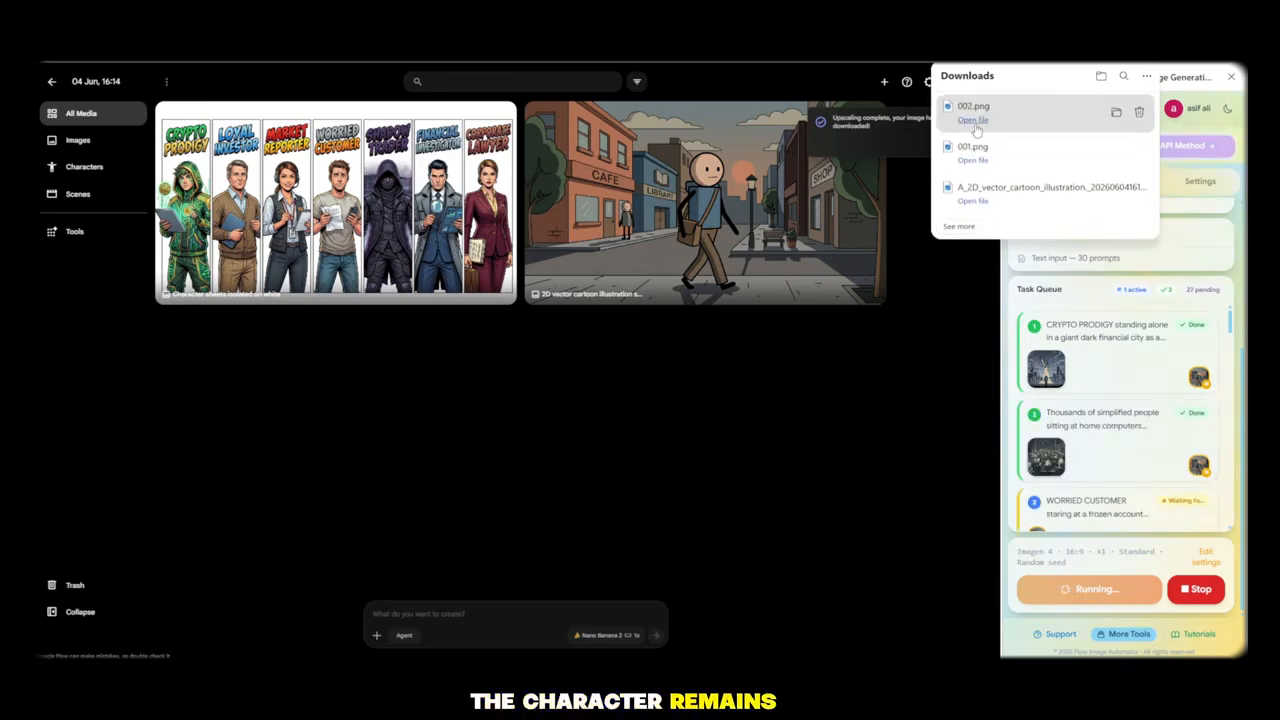
{"action": "left_click", "coordinate": [975, 124]}
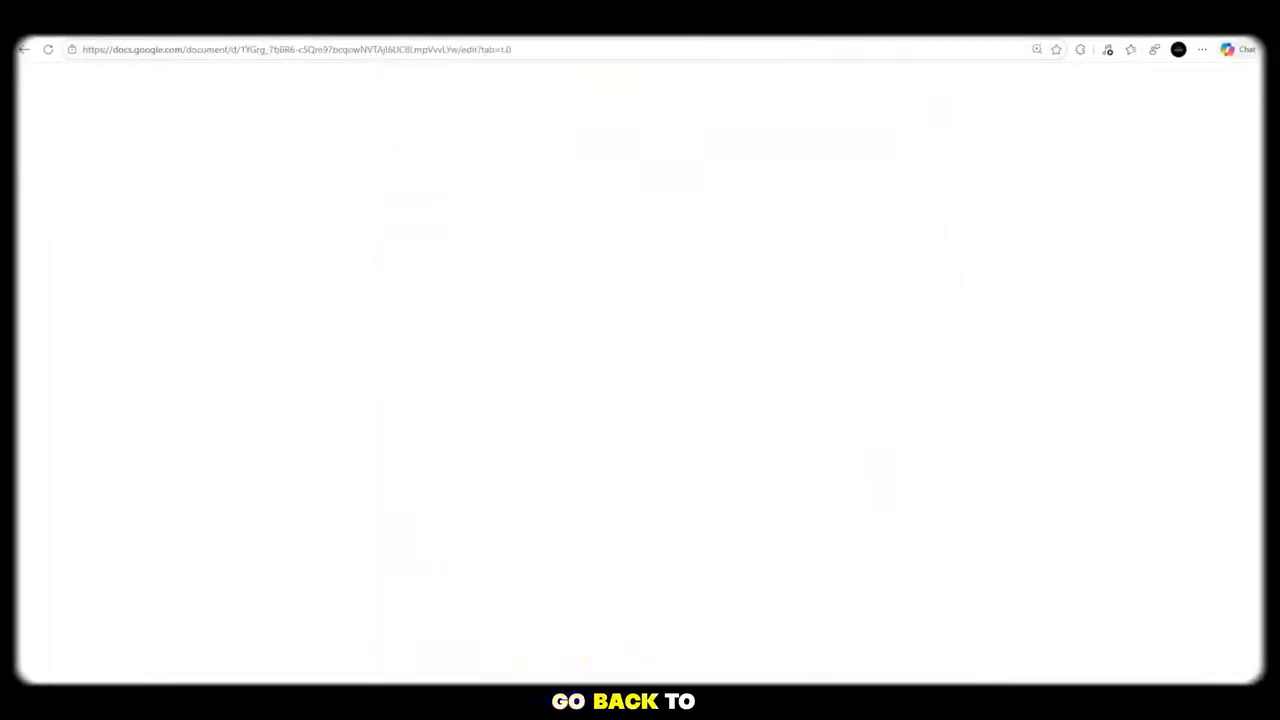
Copy the Step 4: Image-to-Video Motion Prompts instructions from the document into the ChatGPT message
{"action": "scroll", "coordinate": [410, 401], "scroll_direction": "down", "scroll_amount": 3}
{"action": "scroll", "coordinate": [771, 370], "scroll_direction": "down", "scroll_amount": 12}
{"action": "left_click_drag", "start_coordinate": [365, 326], "coordinate": [688, 351]}
{"action": "scroll", "coordinate": [751, 393], "scroll_direction": "down", "scroll_amount": 2}
{"action": "scroll", "coordinate": [750, 366], "scroll_direction": "up", "scroll_amount": 6}
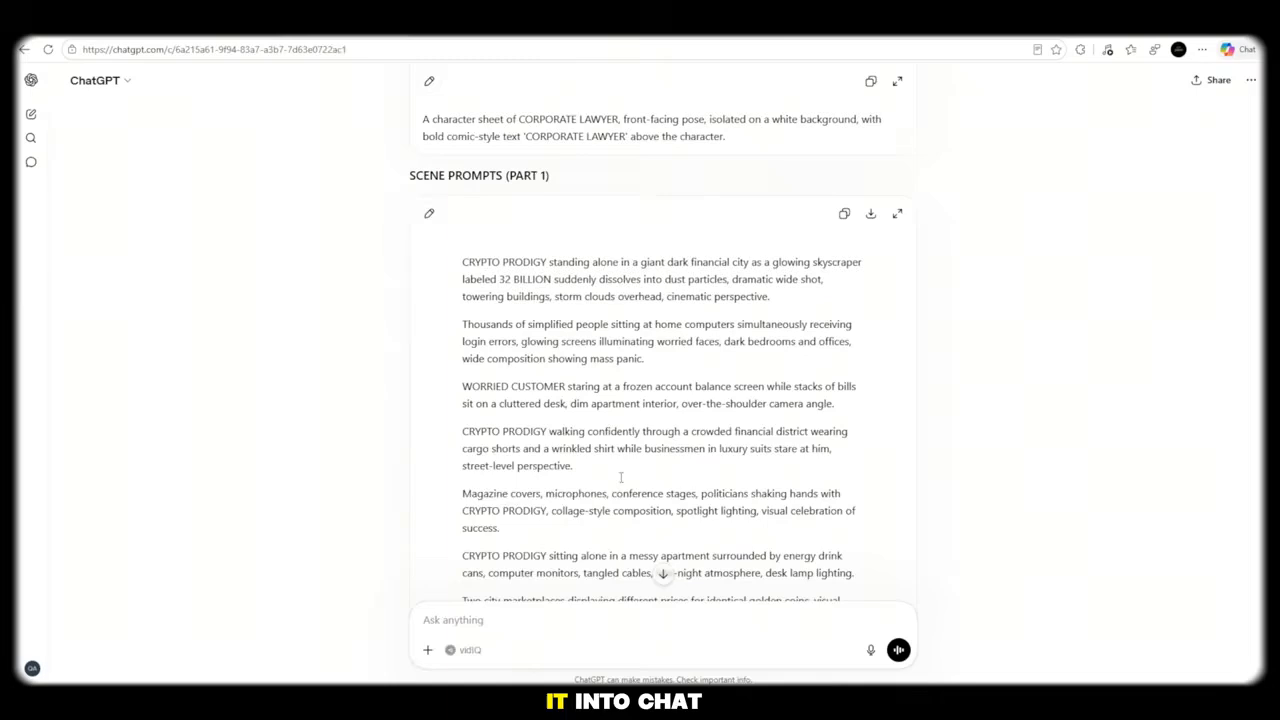
{"action": "key", "text": "ctrl+v"}
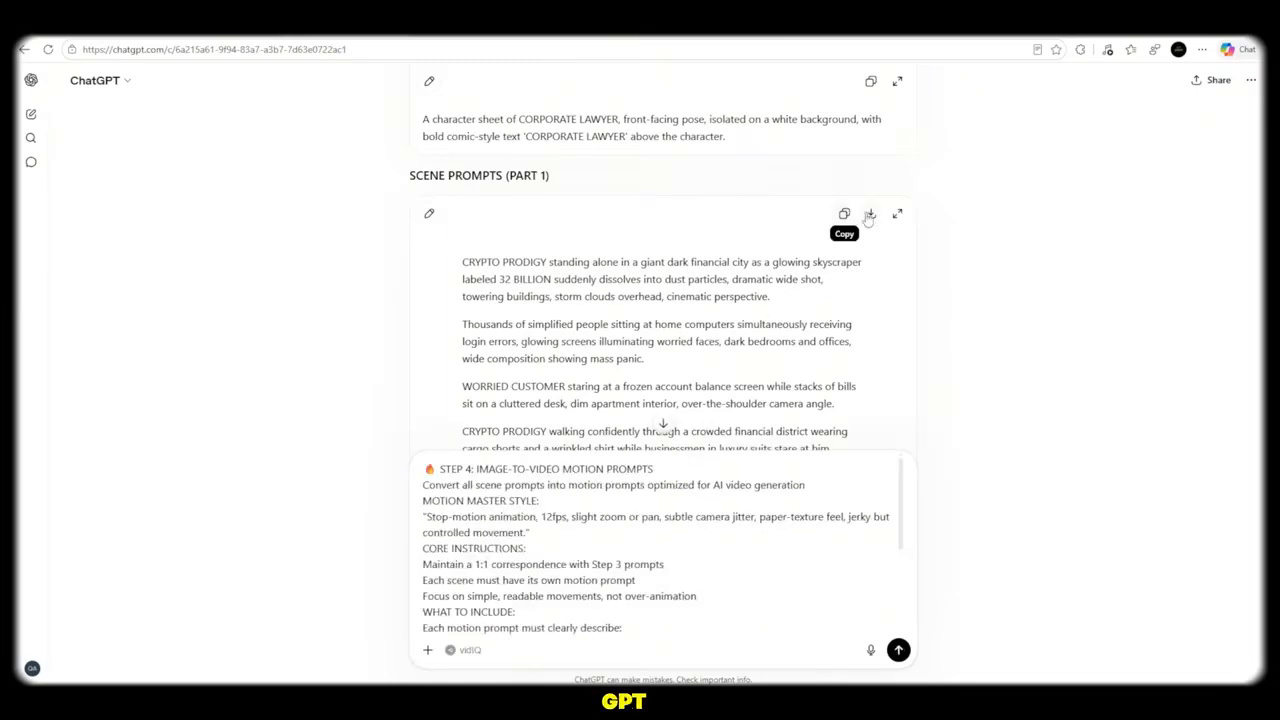
Add the Part 1 scene prompts at the end of the Step 4 message and send it
{"action": "scroll", "coordinate": [613, 644], "scroll_direction": "down", "scroll_amount": 5}
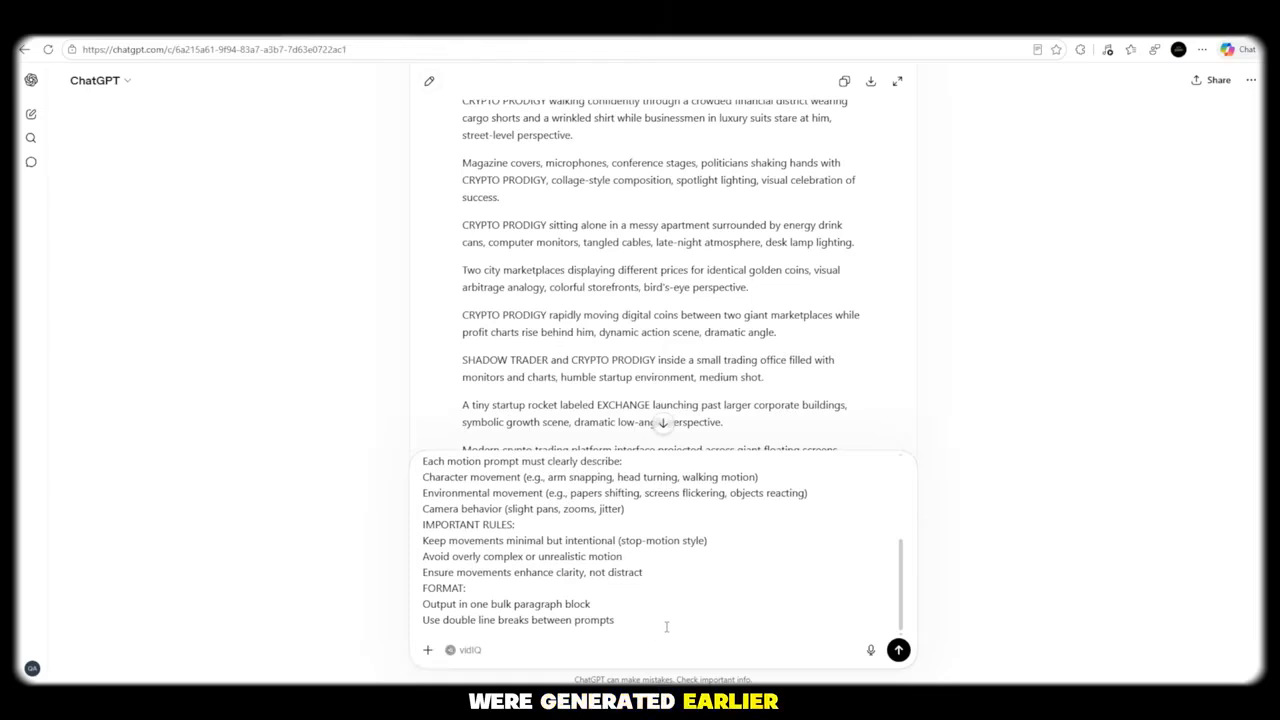
{"action": "key", "text": "ctrl+v"}
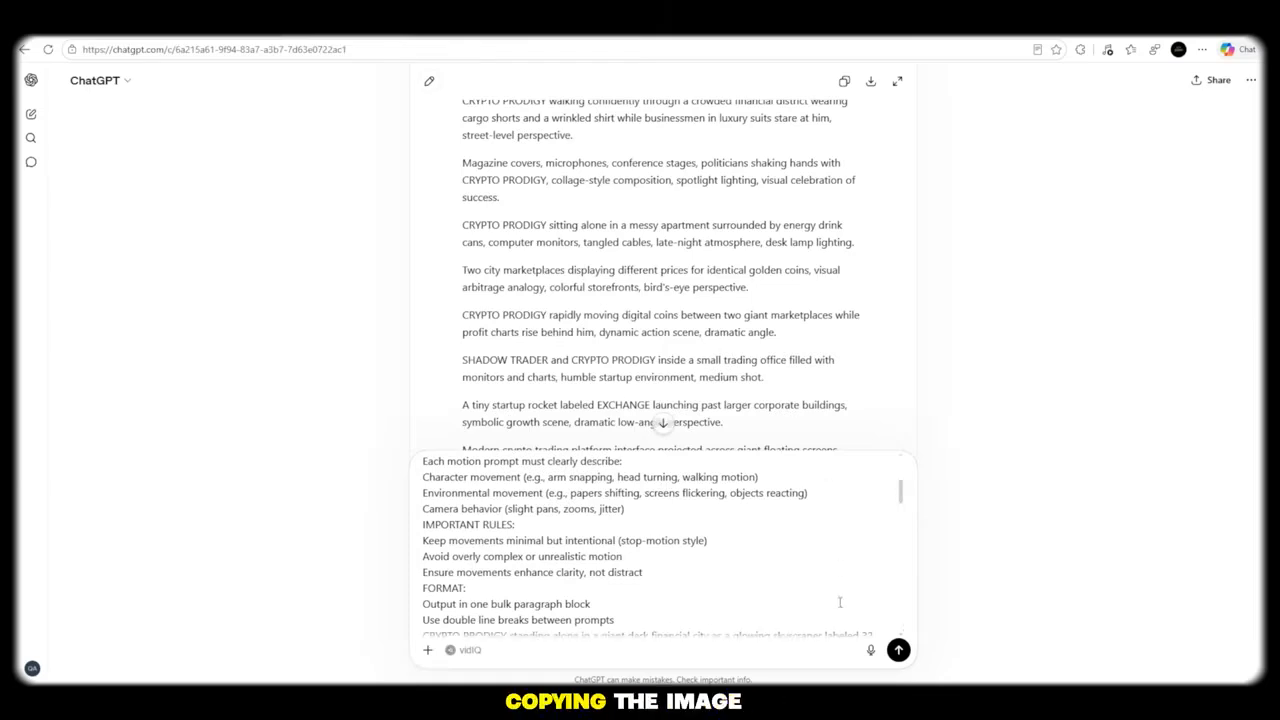
{"action": "left_click", "coordinate": [898, 650]}
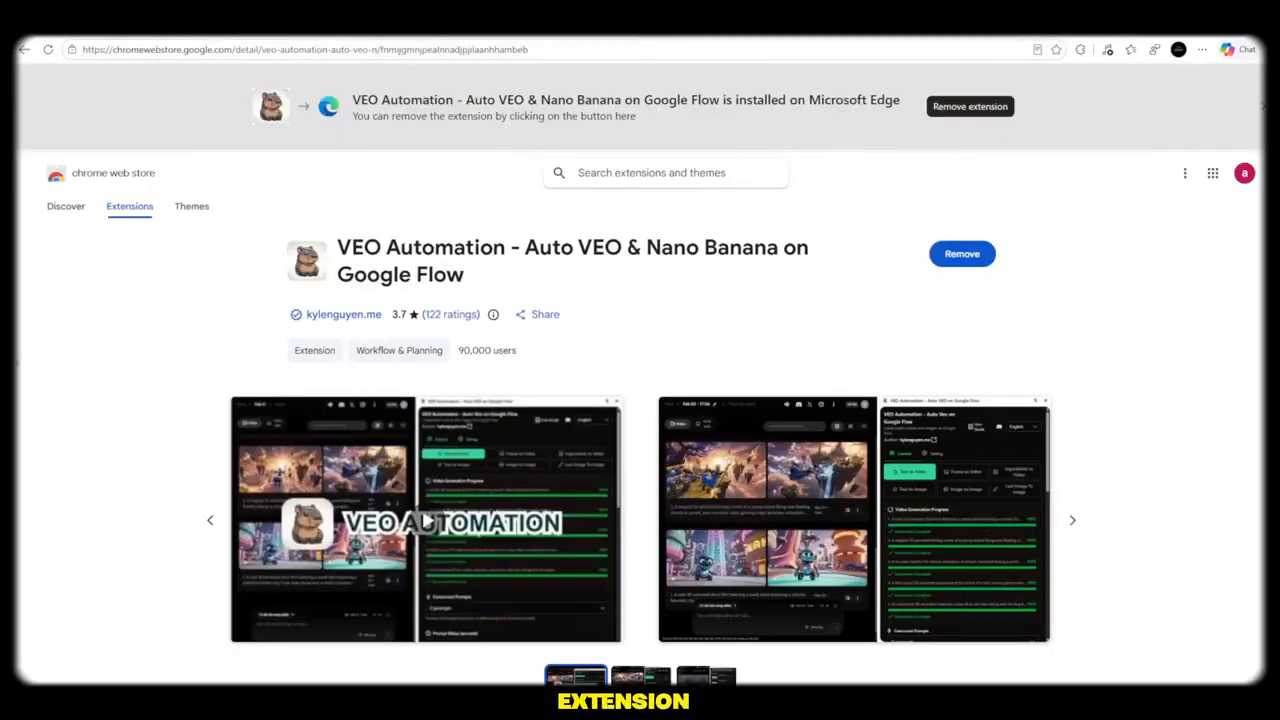
Open the VEO Automation extension beside the Flow project from its web store page and widen its panel
{"action": "left_click_drag", "start_coordinate": [333, 250], "coordinate": [484, 274]}
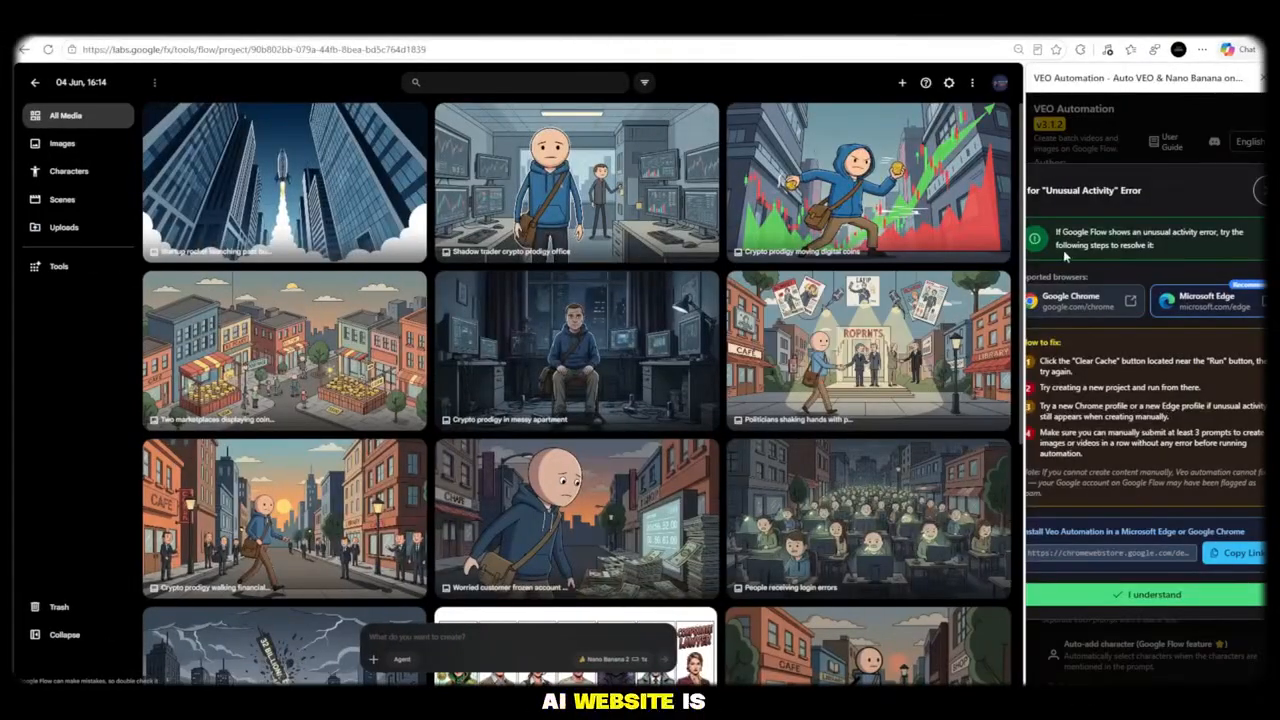
{"action": "left_click_drag", "start_coordinate": [1025, 100], "coordinate": [922, 114]}
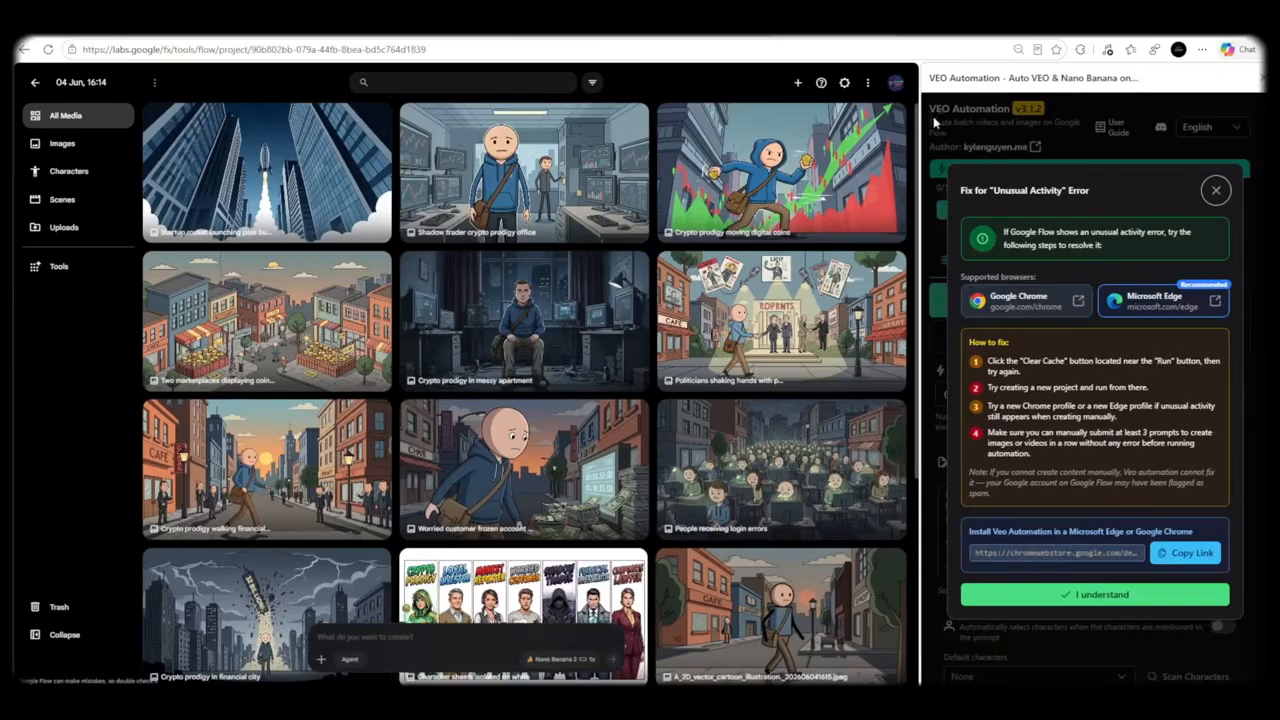
Dismiss the "Unusual Activity" notice and copy the motion prompts from ChatGPT into VEO Automation's Frame to Video prompts
{"action": "left_click", "coordinate": [1217, 190]}
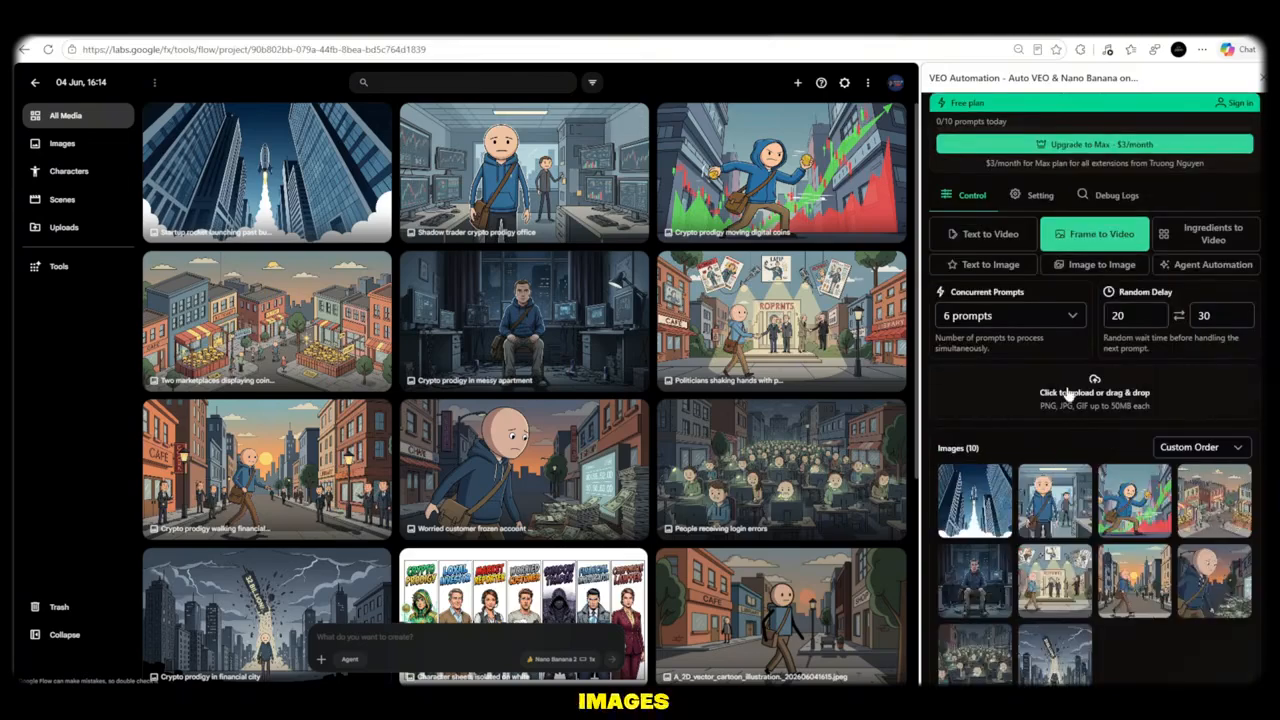
{"action": "scroll", "coordinate": [1107, 398], "scroll_direction": "down", "scroll_amount": 3}
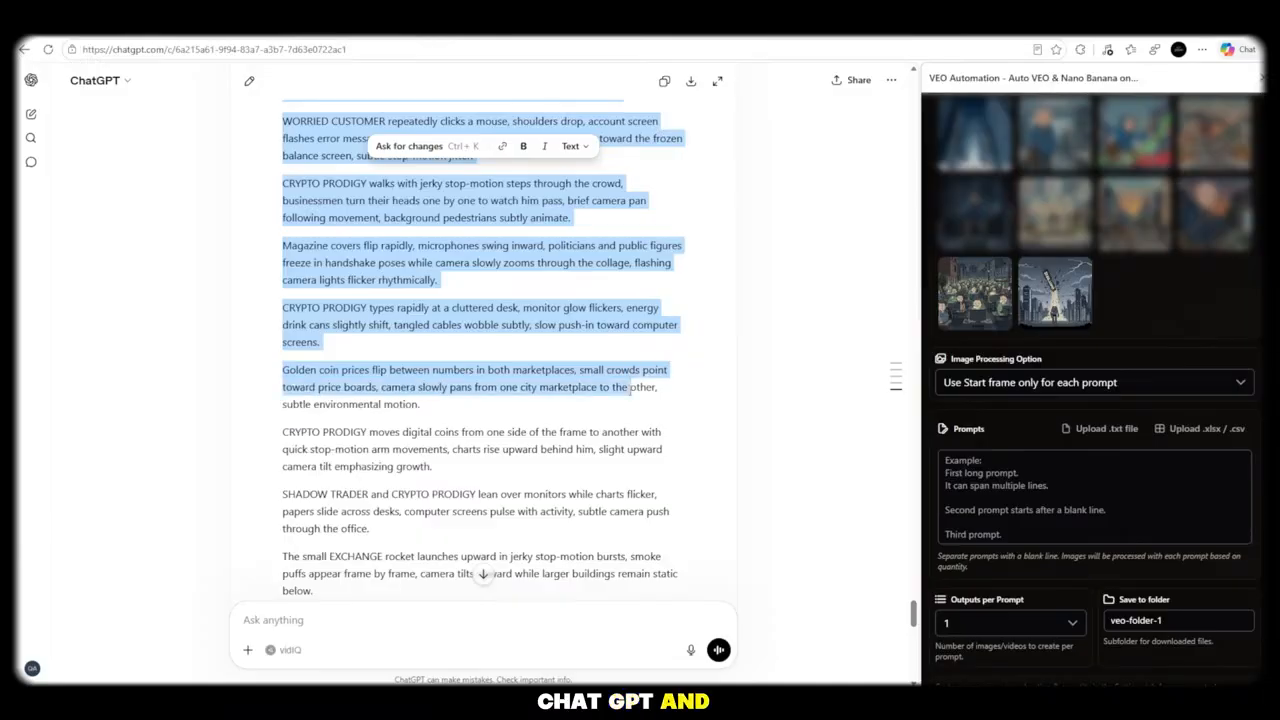
{"action": "left_click_drag", "start_coordinate": [628, 390], "coordinate": [408, 585]}
{"action": "left_click", "coordinate": [1000, 477]}
{"action": "key", "text": "ctrl+v"}
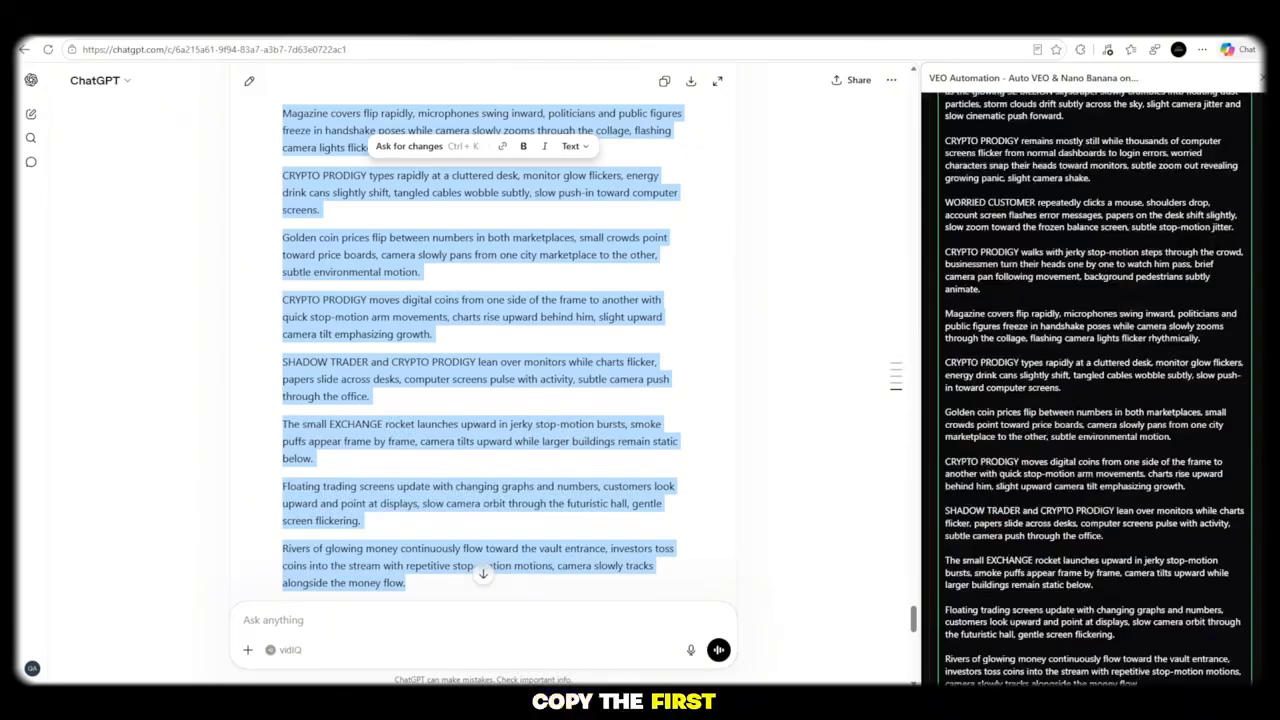
Check which start image is assigned to each motion prompt and run the Frame to Video batch
{"action": "scroll", "coordinate": [1253, 552], "scroll_direction": "down", "scroll_amount": 5}
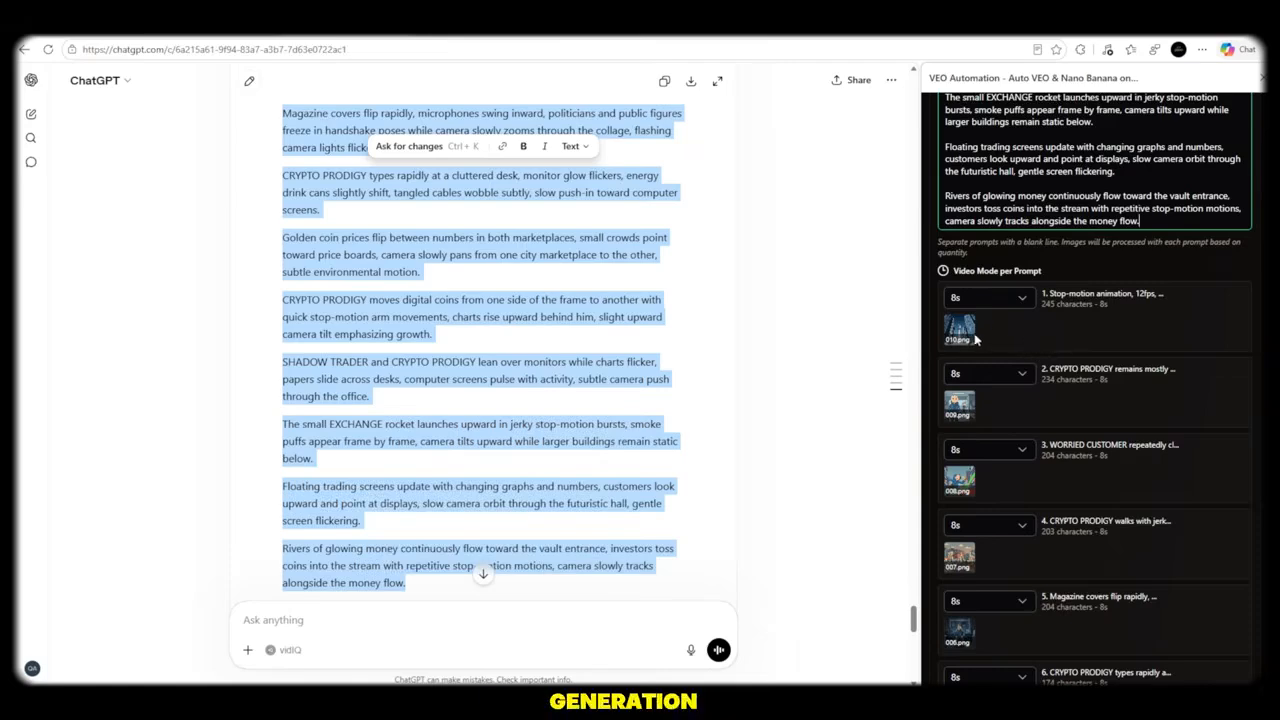
{"action": "scroll", "coordinate": [1062, 365], "scroll_direction": "down", "scroll_amount": 7}
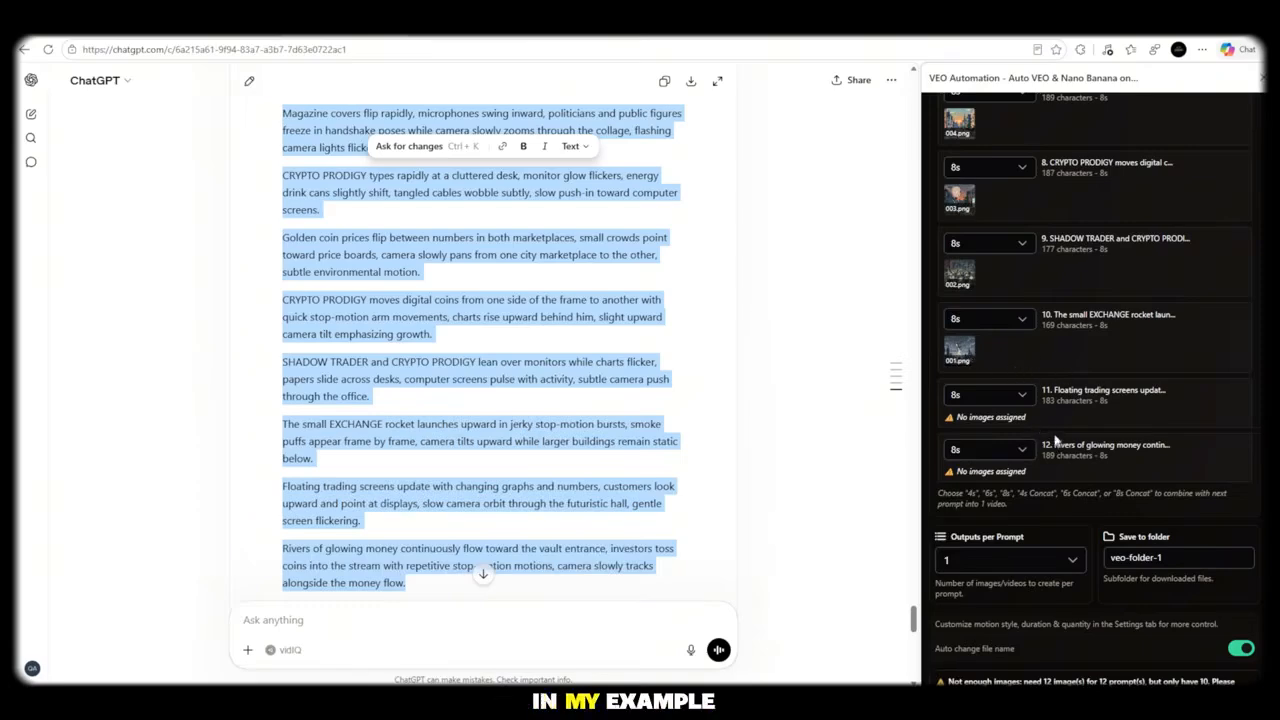
{"action": "scroll", "coordinate": [1055, 440], "scroll_direction": "up", "scroll_amount": 15}
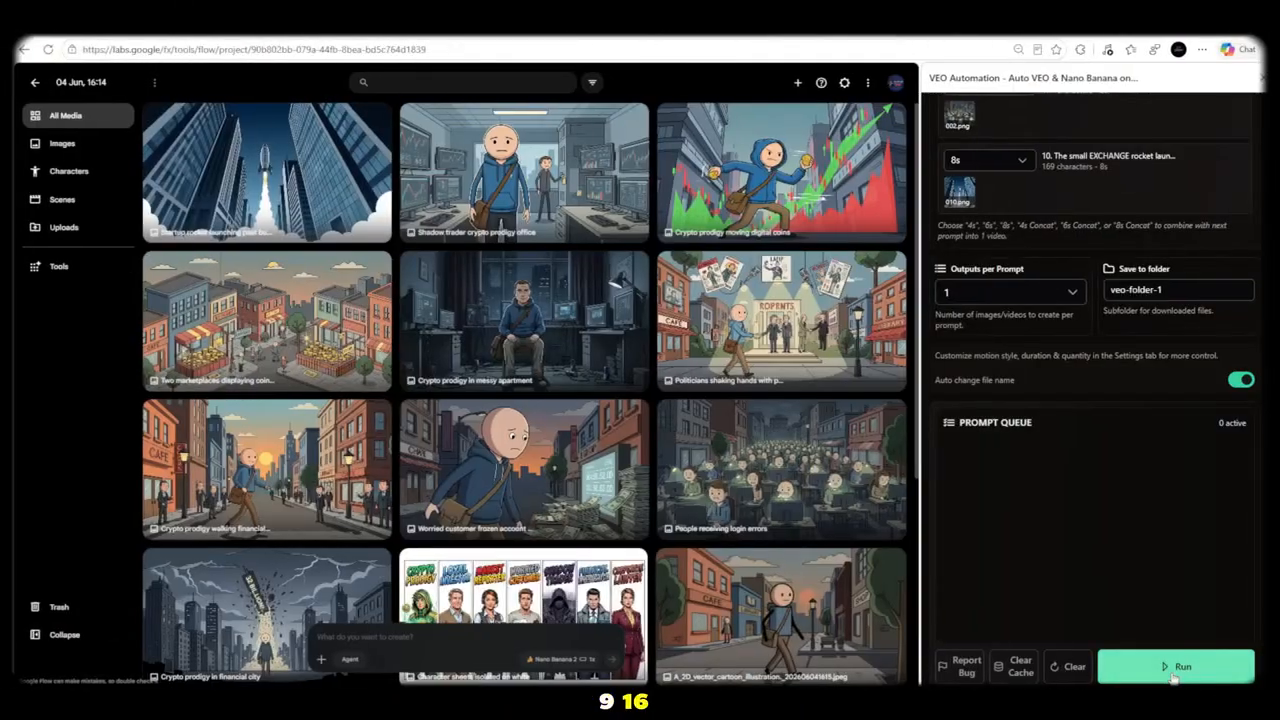
{"action": "left_click", "coordinate": [1176, 664]}
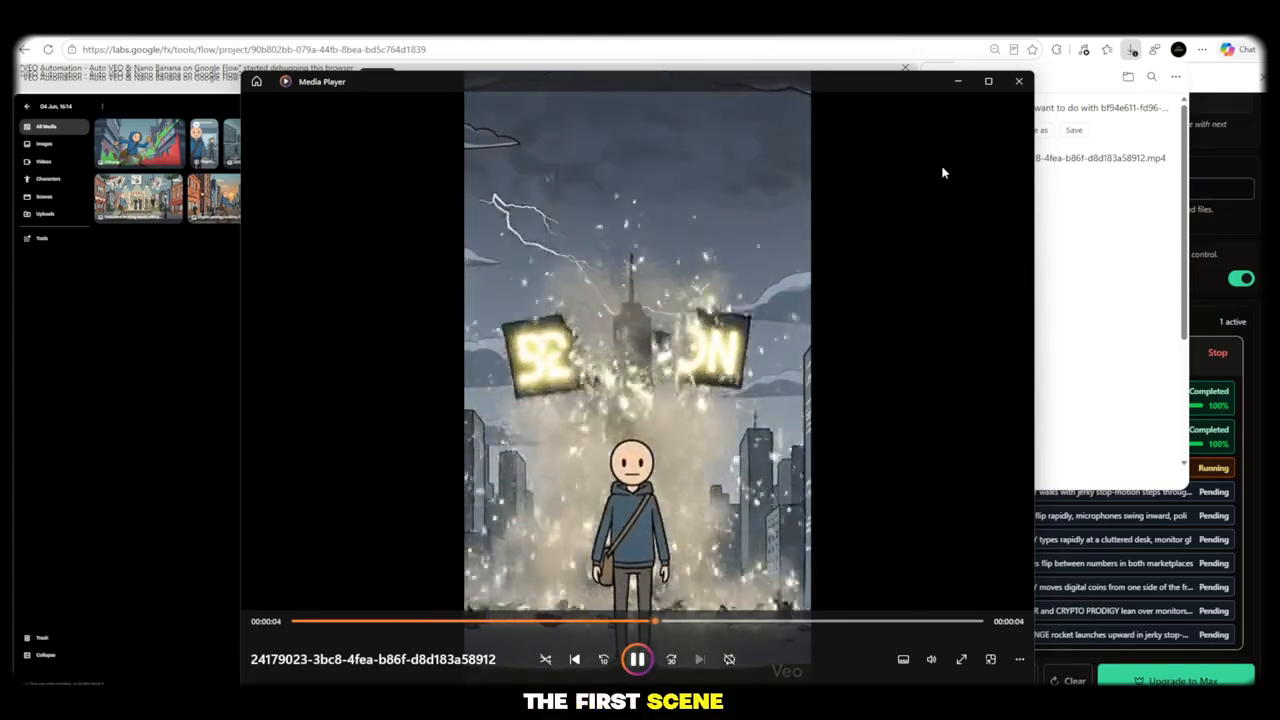
Close the first scene's preview, save the second finished scene video, and play it in Media Player
{"action": "left_click", "coordinate": [1017, 84]}
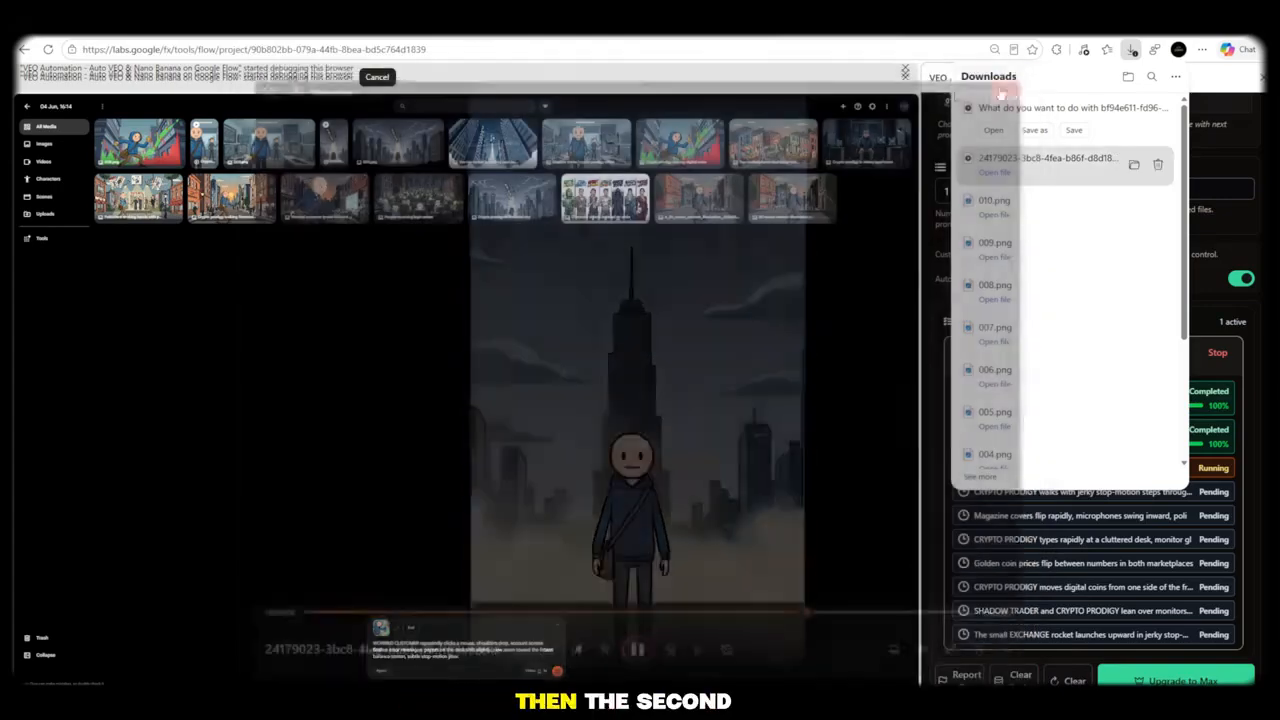
{"action": "left_click", "coordinate": [1072, 131]}
{"action": "left_click", "coordinate": [994, 123]}
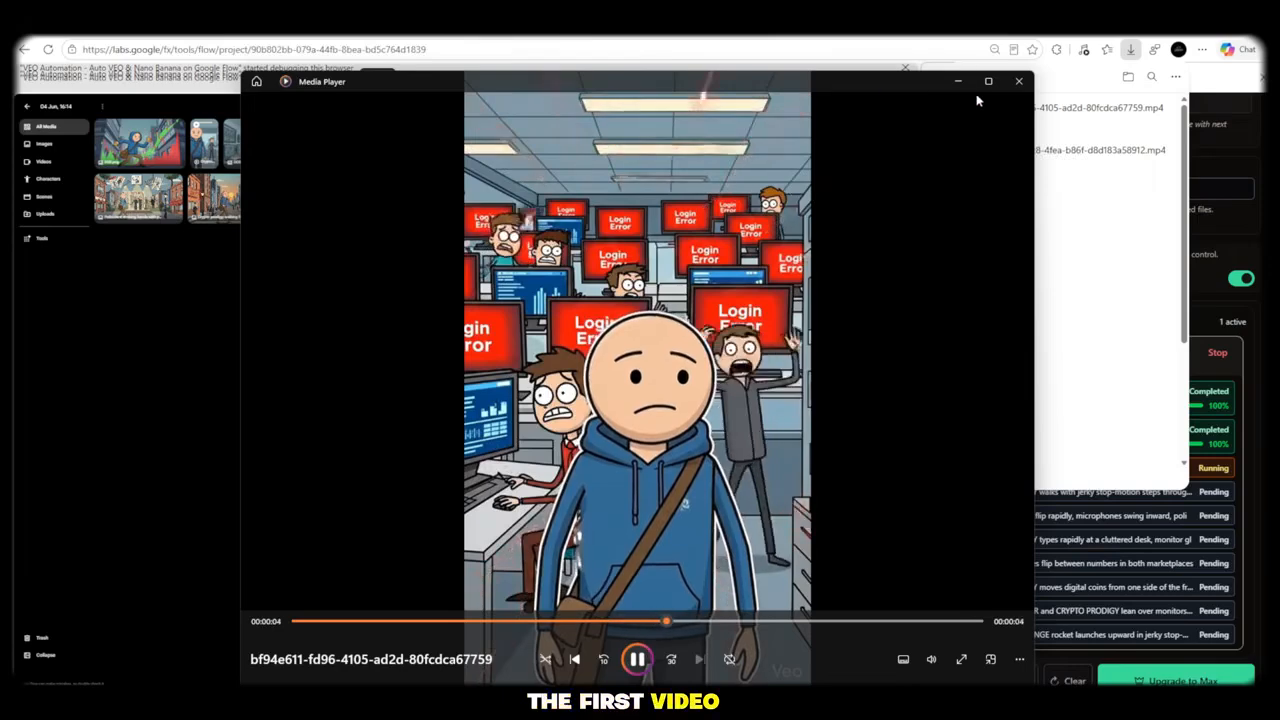
{"action": "left_click", "coordinate": [1017, 81]}
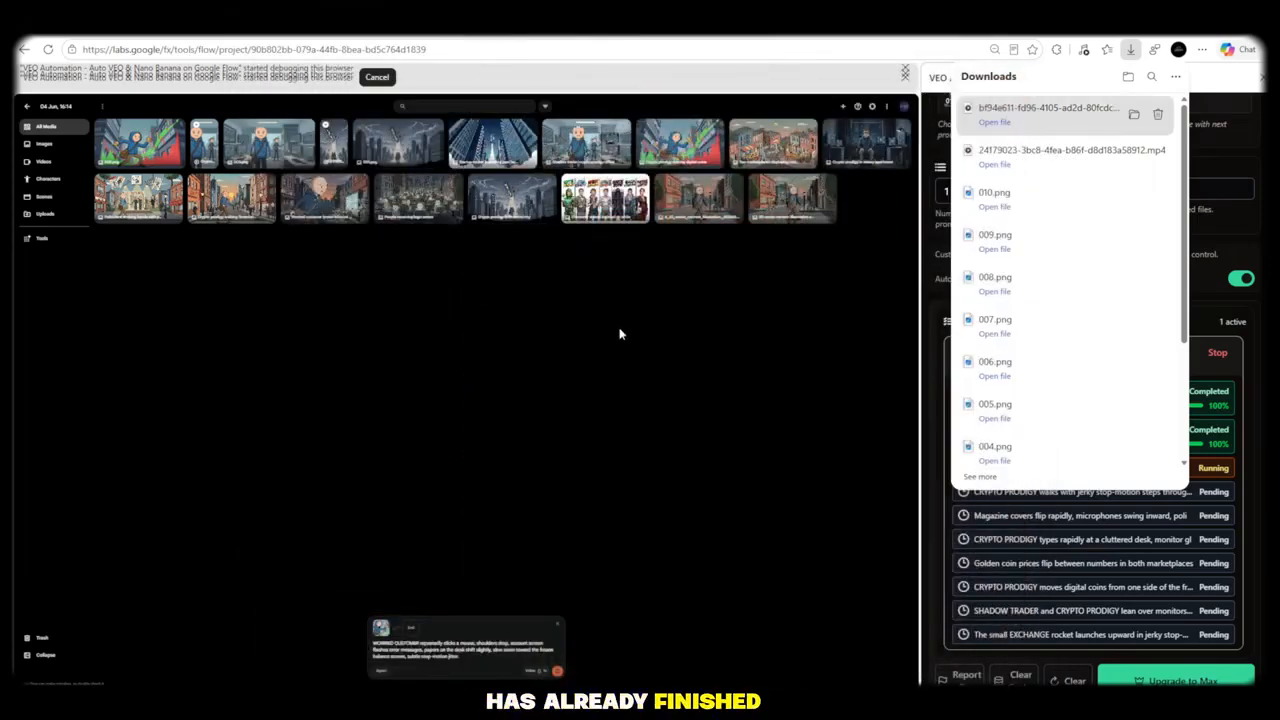
{"action": "left_click", "coordinate": [766, 422]}
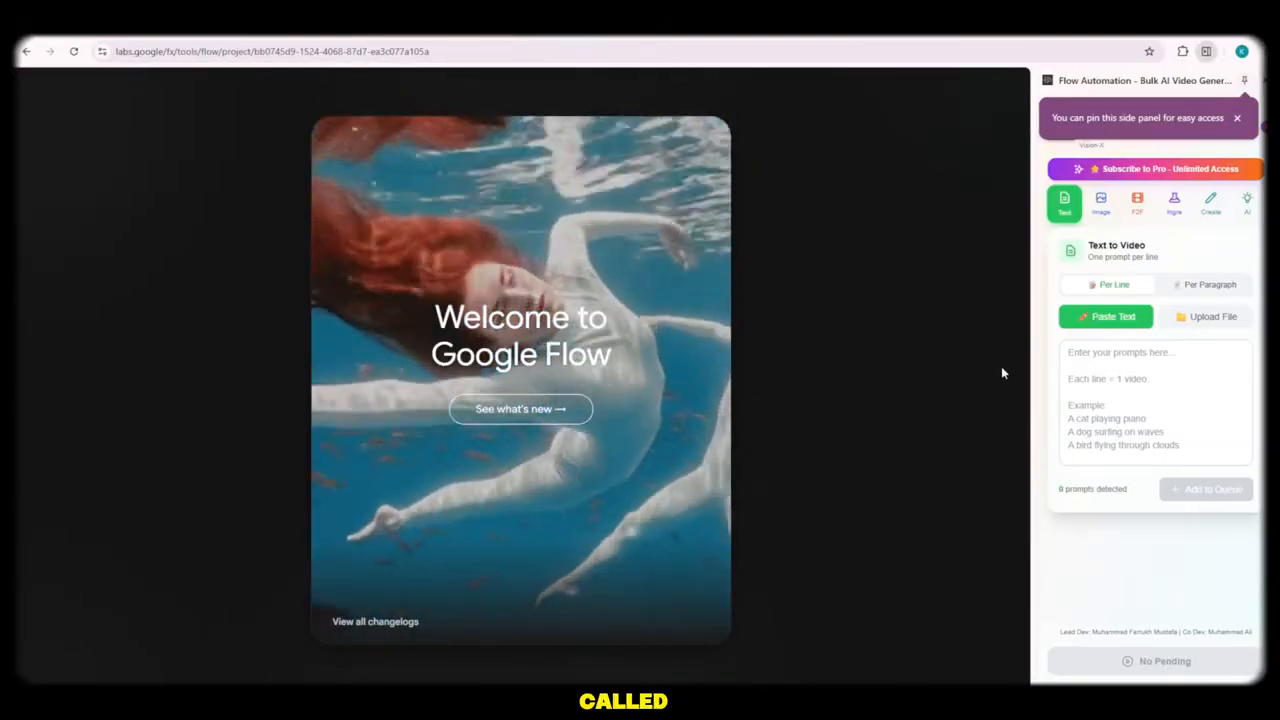
Upload the remaining scene images from the flow-images folder as start images in Flow Automation's Image mode
{"action": "left_click", "coordinate": [1100, 203]}
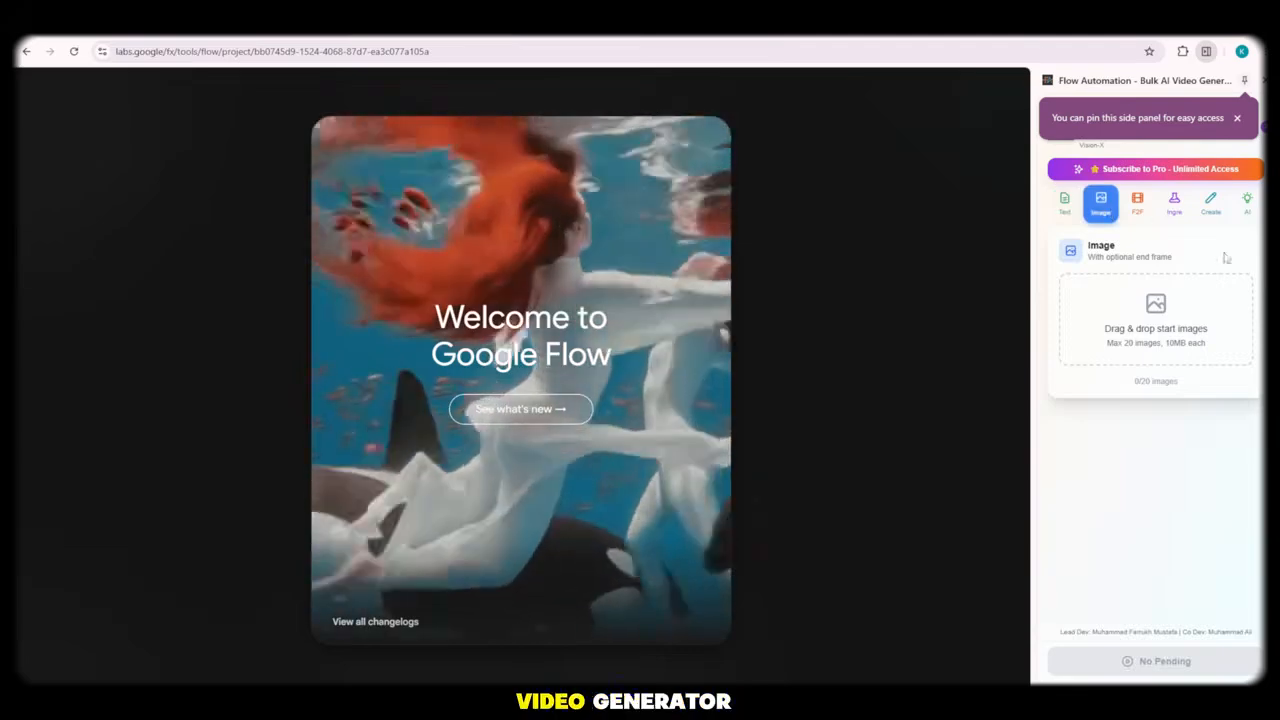
{"action": "left_click", "coordinate": [1172, 308]}
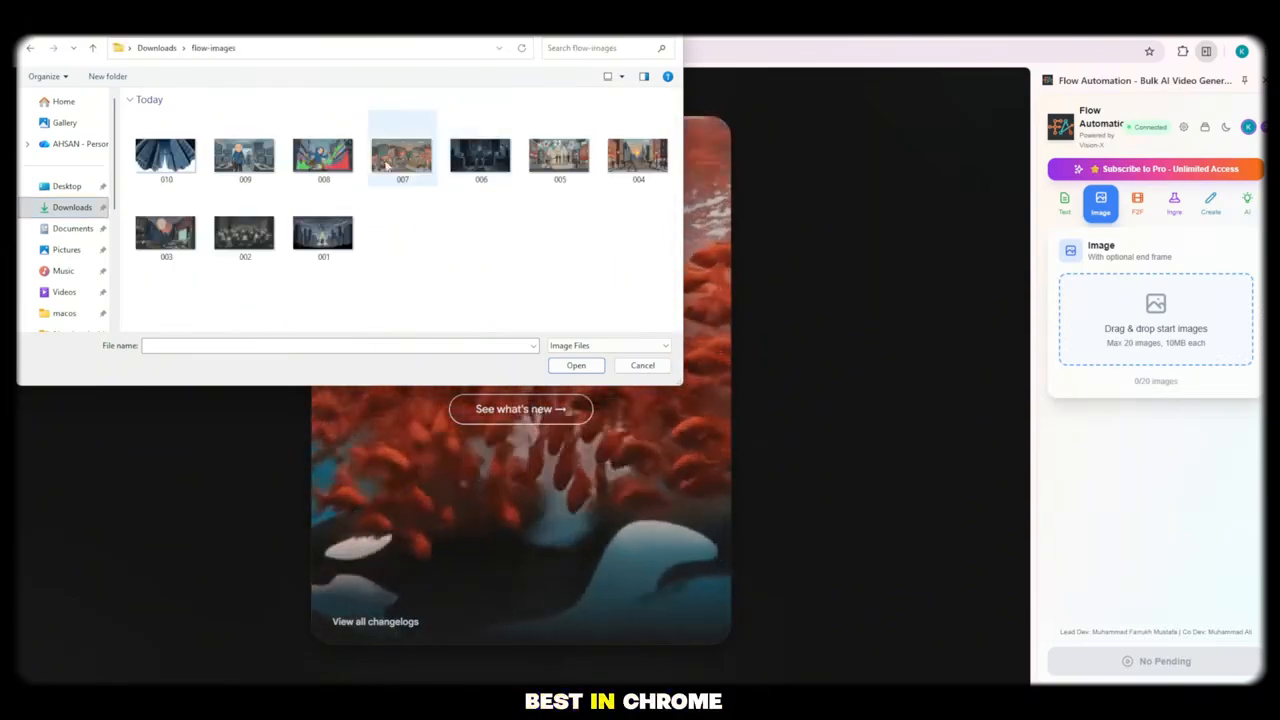
{"action": "double_click", "coordinate": [378, 44]}
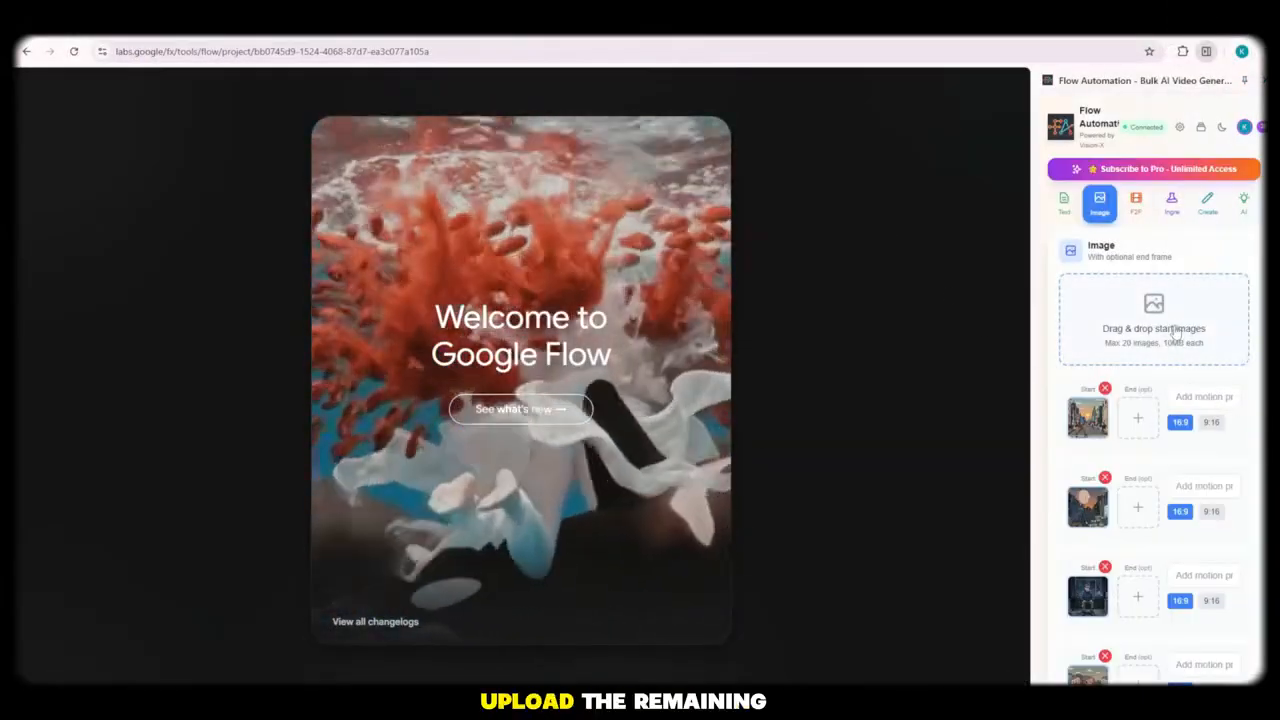
{"action": "scroll", "coordinate": [1176, 335], "scroll_direction": "down", "scroll_amount": 4}
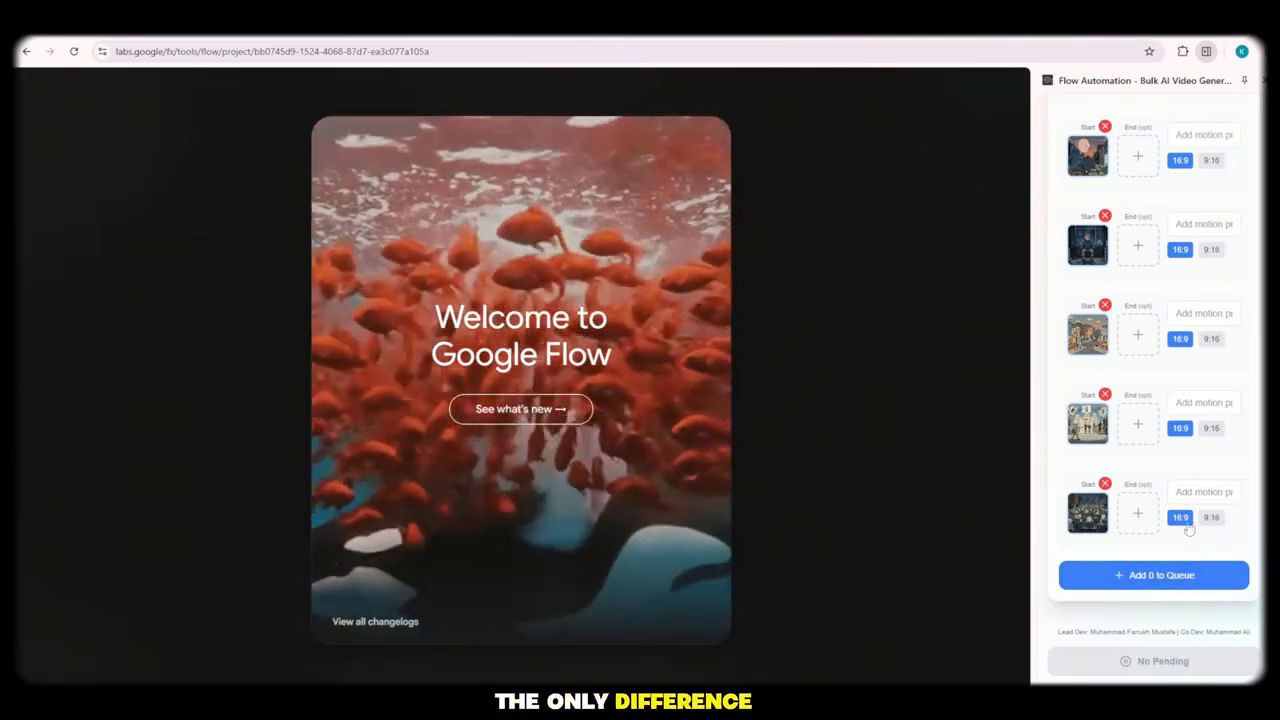
Queue the uploaded start images with their matching motion prompts and dismiss the Google Flow welcome screen
{"action": "left_click", "coordinate": [1200, 492]}
{"action": "scroll", "coordinate": [1175, 495], "scroll_direction": "up", "scroll_amount": 5}
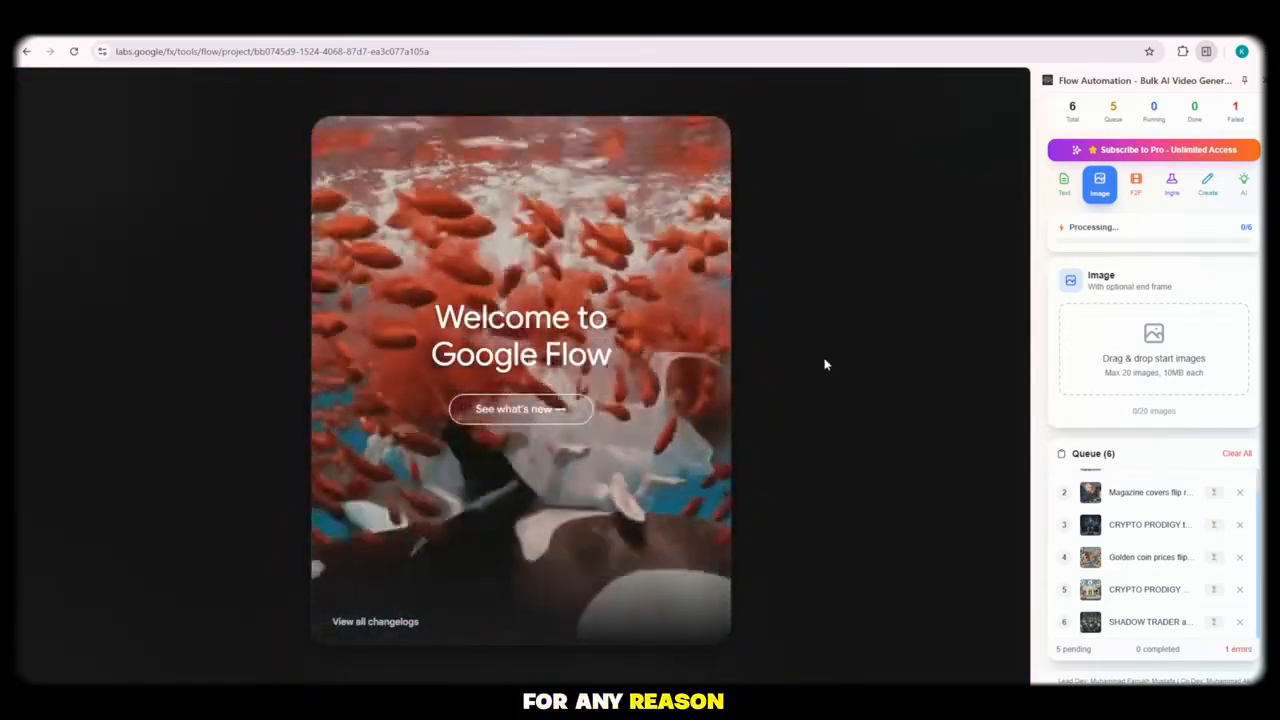
{"action": "left_click", "coordinate": [826, 363]}
{"action": "scroll", "coordinate": [1157, 532], "scroll_direction": "up", "scroll_amount": 3}
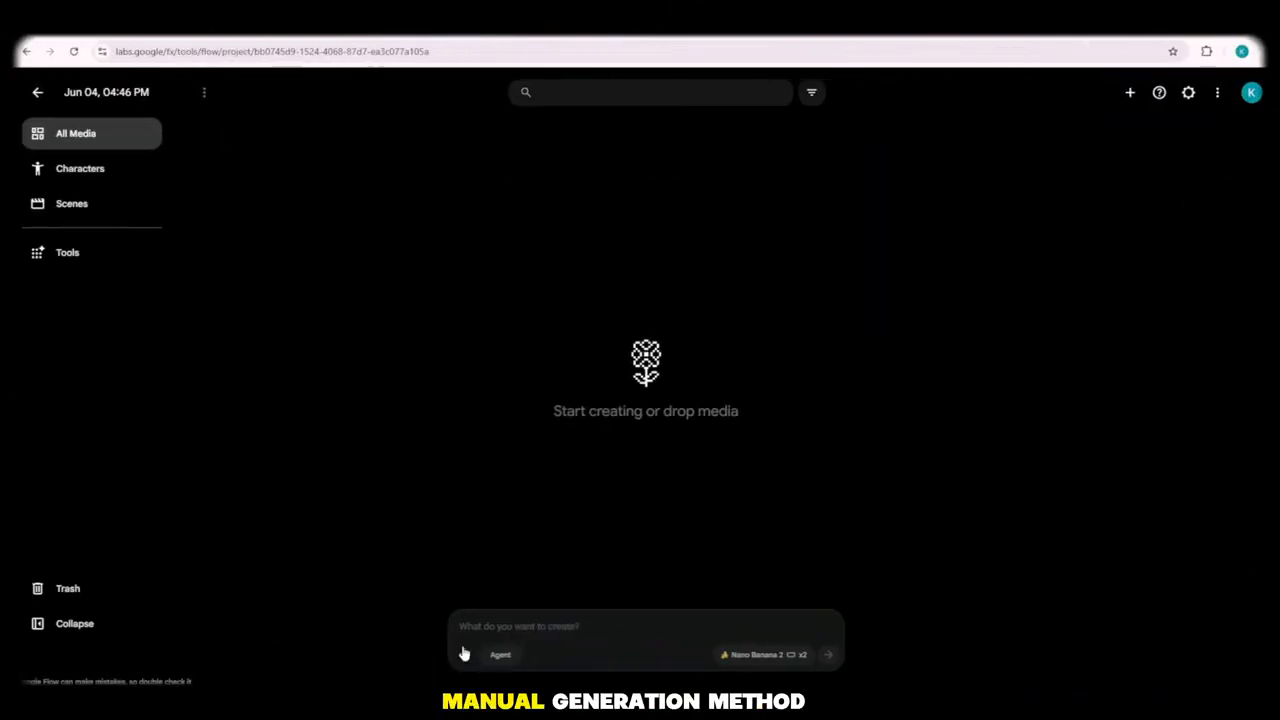
Upload image 003 from the flow-images folder directly into the Flow project
{"action": "left_click", "coordinate": [464, 654]}
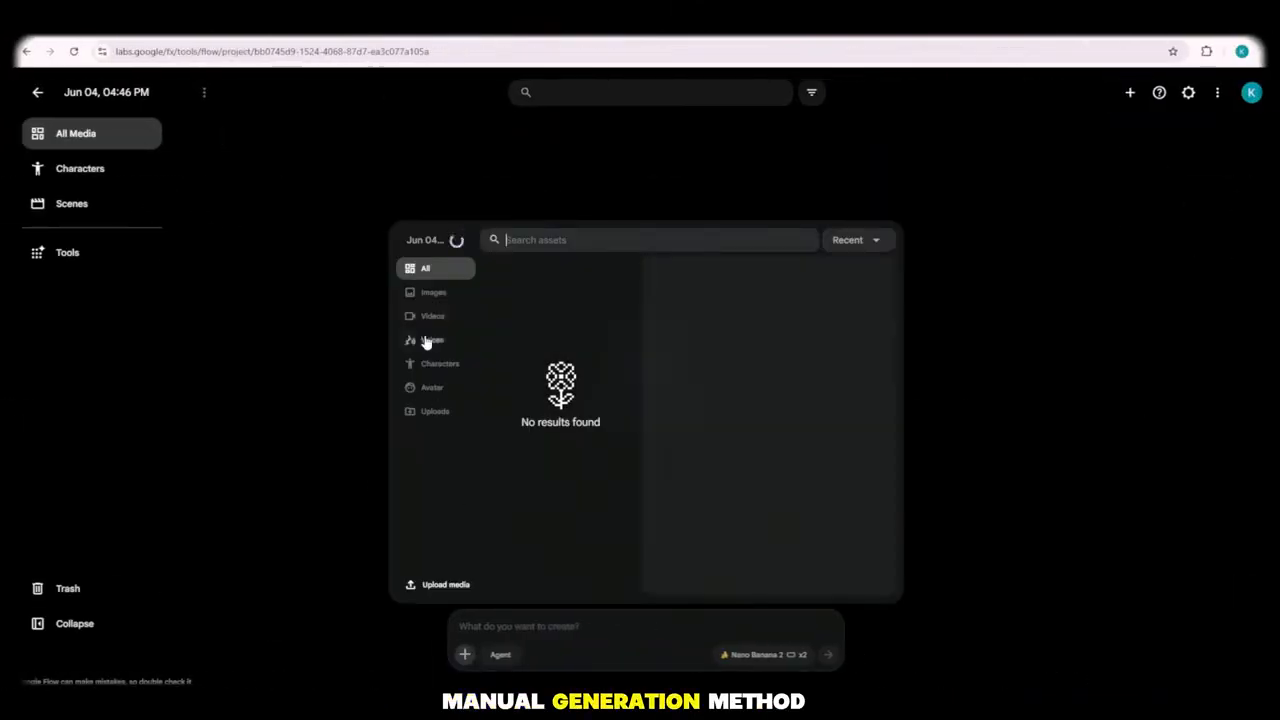
{"action": "left_click", "coordinate": [440, 584]}
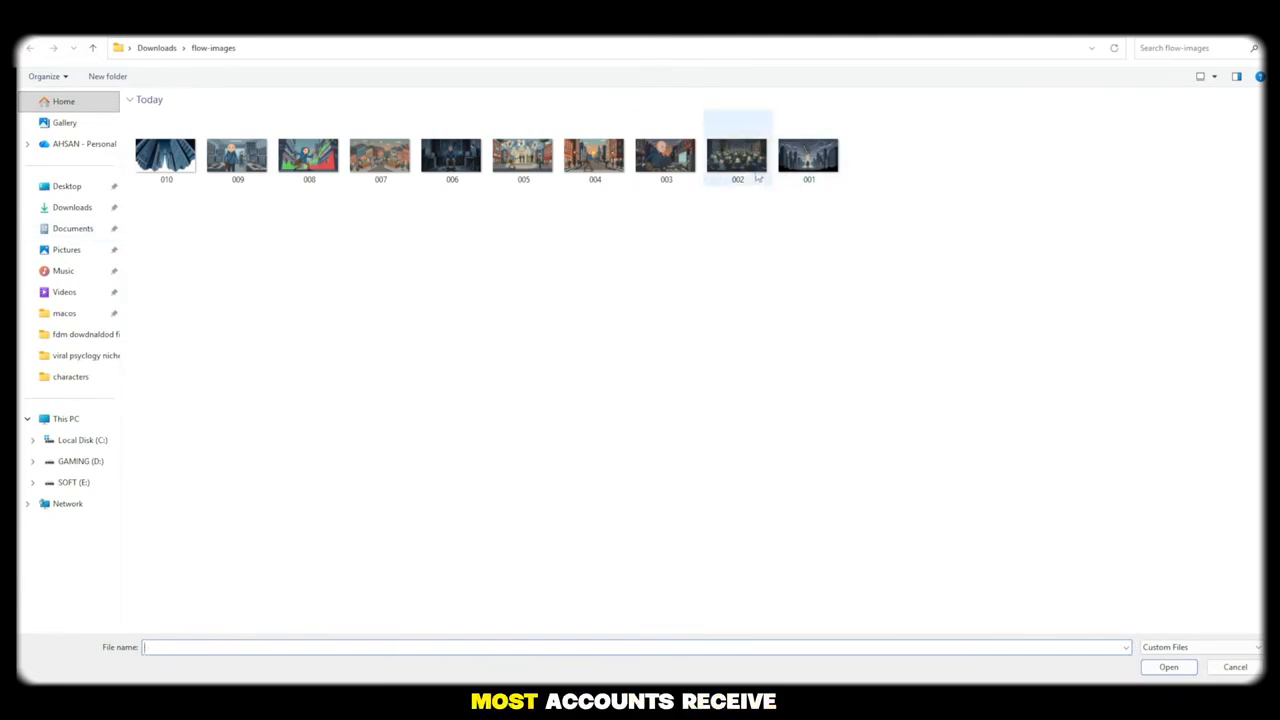
{"action": "double_click", "coordinate": [656, 157]}
{"action": "left_click", "coordinate": [777, 446]}
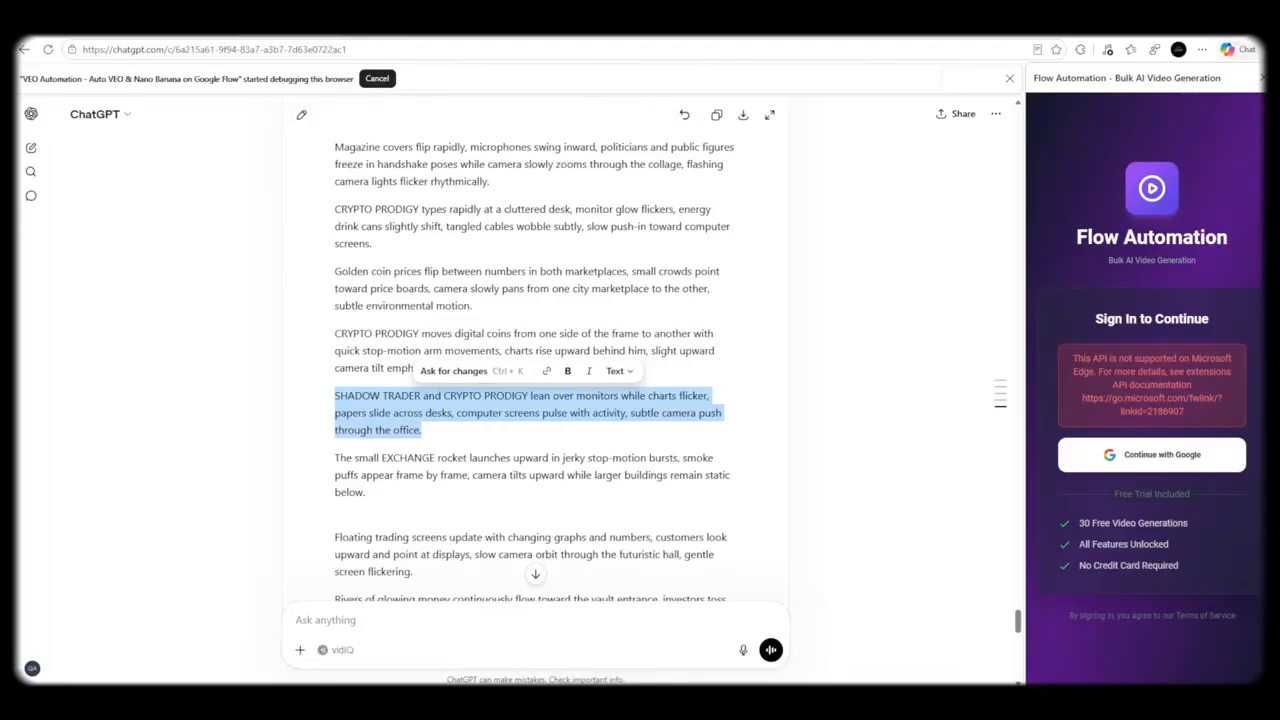
Copy the "WORRIED CUSTOMER repeatedly clicks a mouse" motion prompt from ChatGPT into the Flow prompt
{"action": "scroll", "coordinate": [540, 400], "scroll_direction": "up", "scroll_amount": 5}
{"action": "scroll", "coordinate": [540, 400], "scroll_direction": "down", "scroll_amount": 1}
{"action": "left_click_drag", "start_coordinate": [335, 419], "coordinate": [522, 454]}
{"action": "right_click", "coordinate": [520, 452]}
{"action": "left_click", "coordinate": [560, 177]}
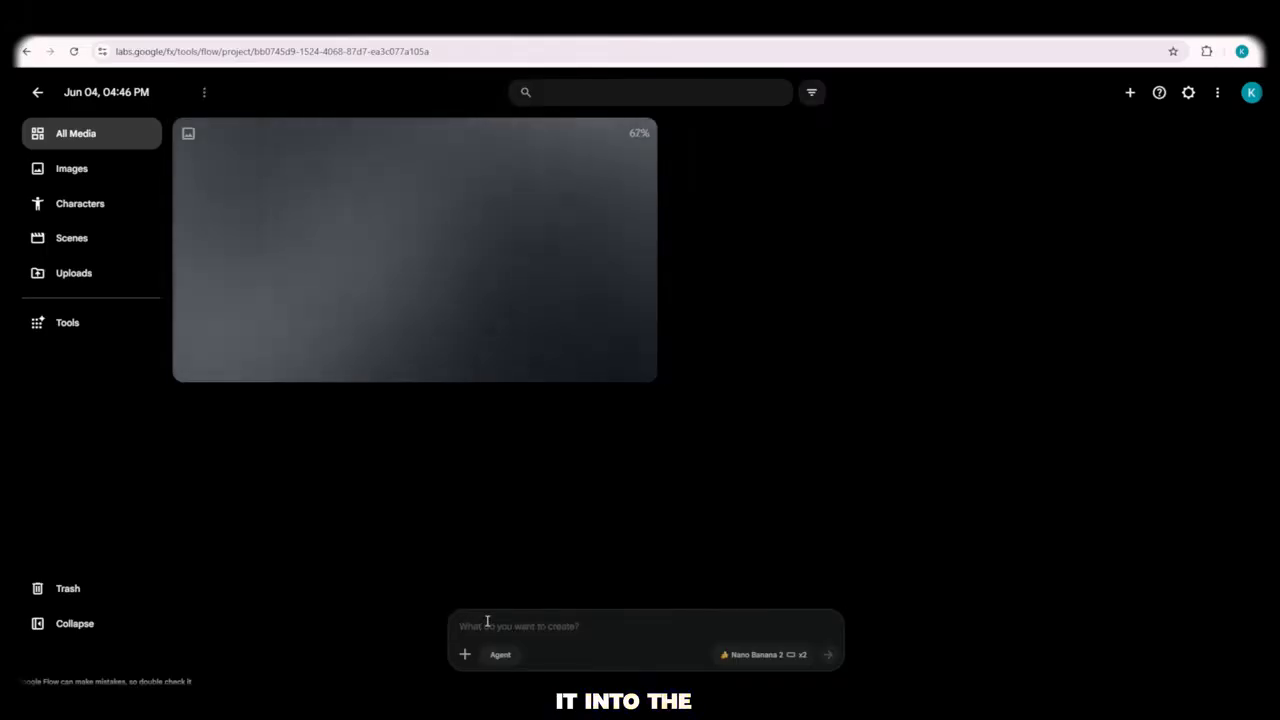
{"action": "left_click", "coordinate": [486, 620]}
{"action": "key", "text": "ctrl+v"}
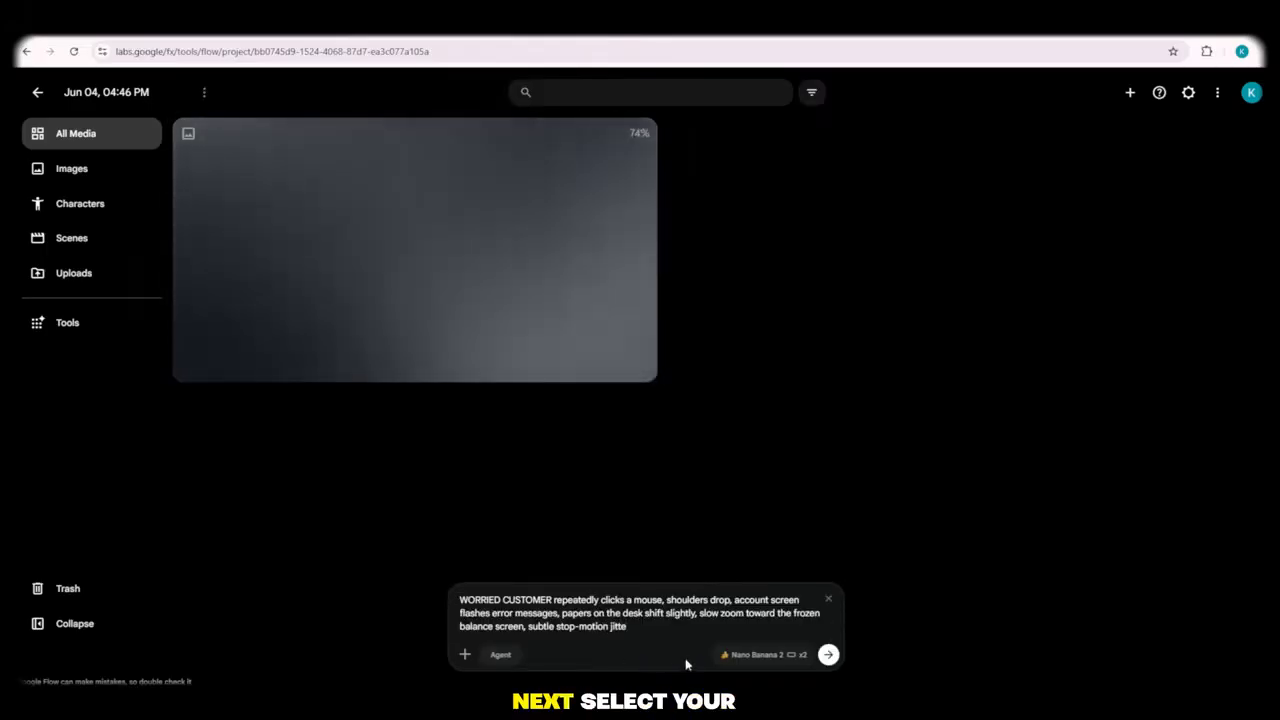
Set the generation to Video with Ingredients, 16:9, 1x output, Omni Flash model and 8s duration
{"action": "left_click", "coordinate": [760, 656]}
{"action": "left_click", "coordinate": [771, 498]}
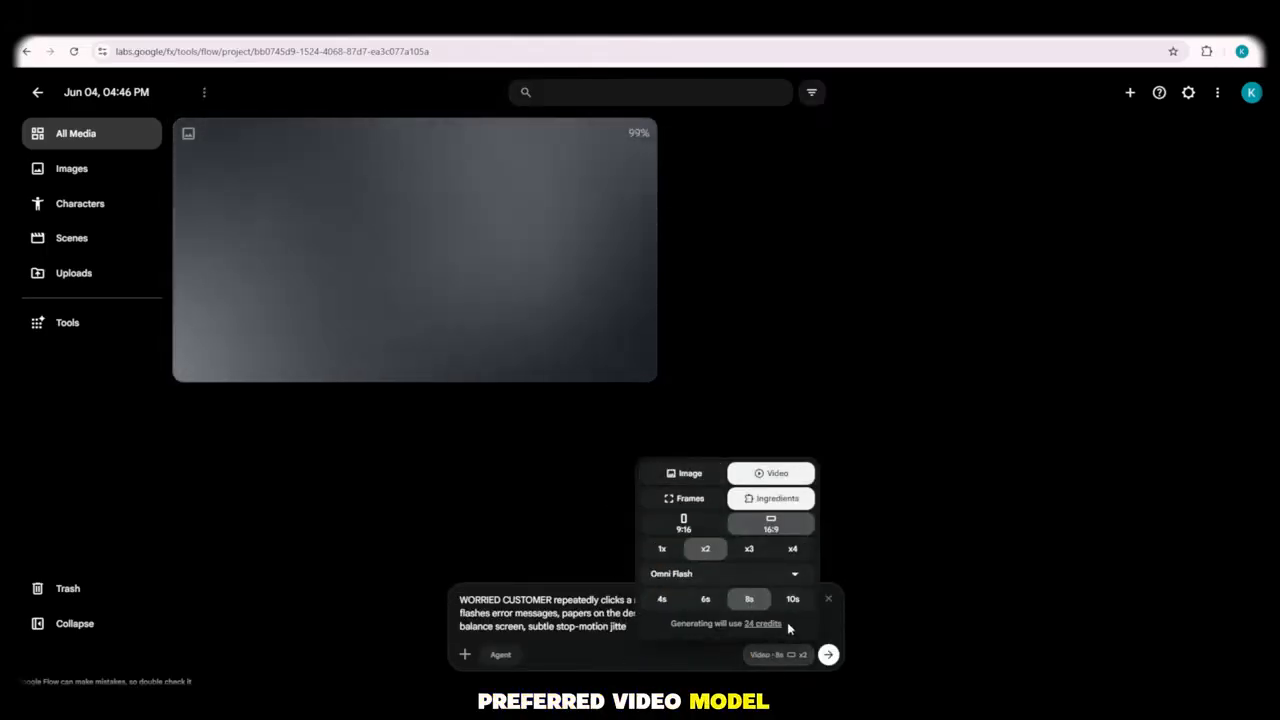
{"action": "left_click", "coordinate": [802, 654]}
{"action": "left_click", "coordinate": [802, 654]}
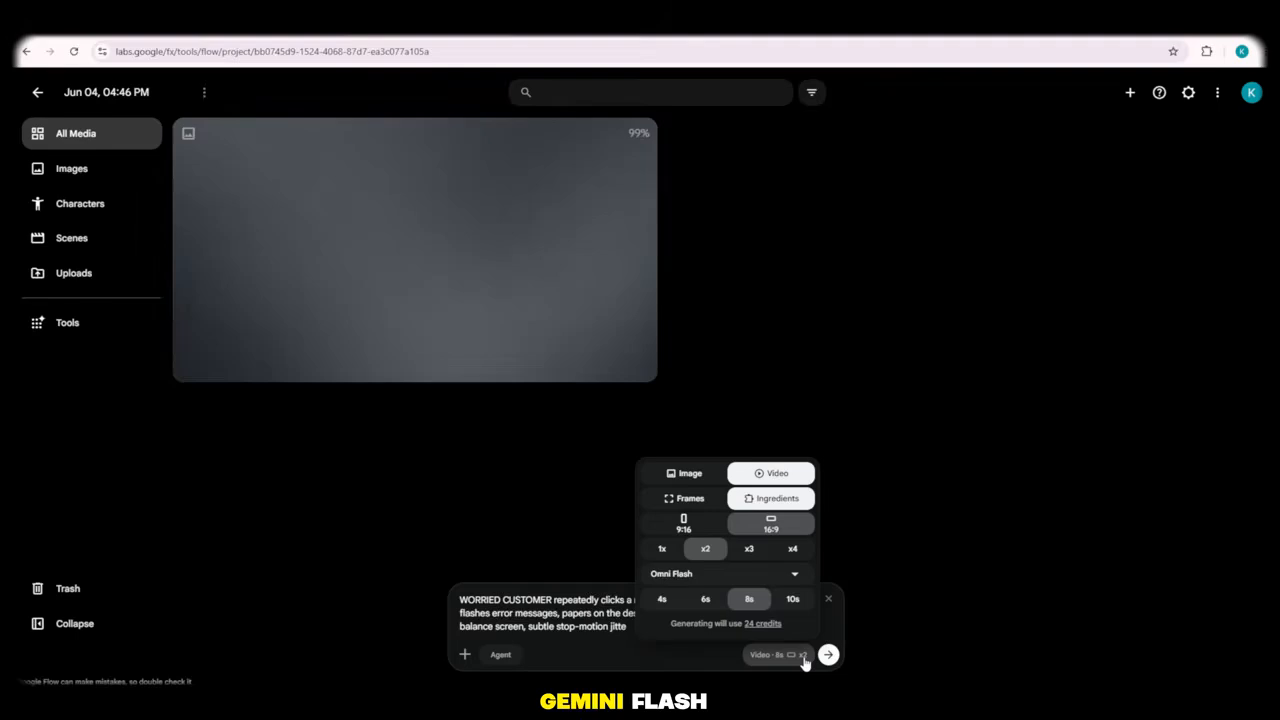
{"action": "left_click", "coordinate": [734, 575]}
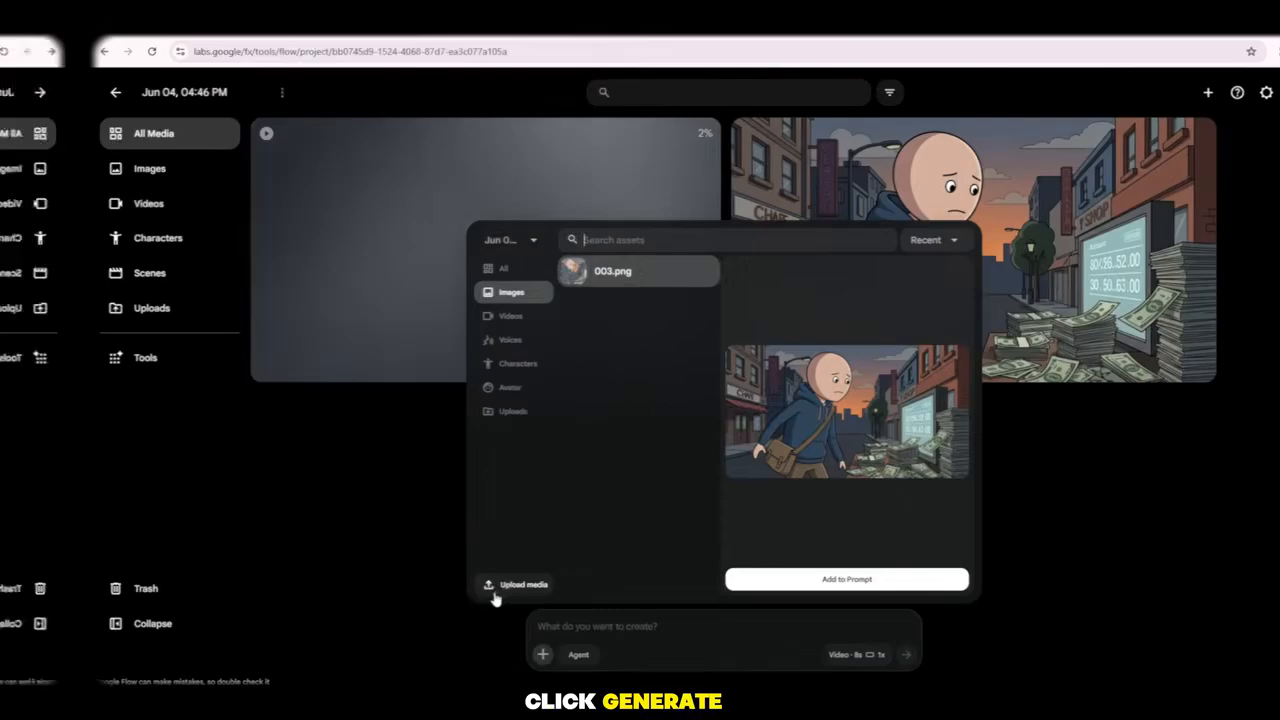
Upload image 004 to the Flow project and copy the "CRYPTO PRODIGY walks" motion prompt from ChatGPT into its prompt
{"action": "left_click", "coordinate": [491, 663]}
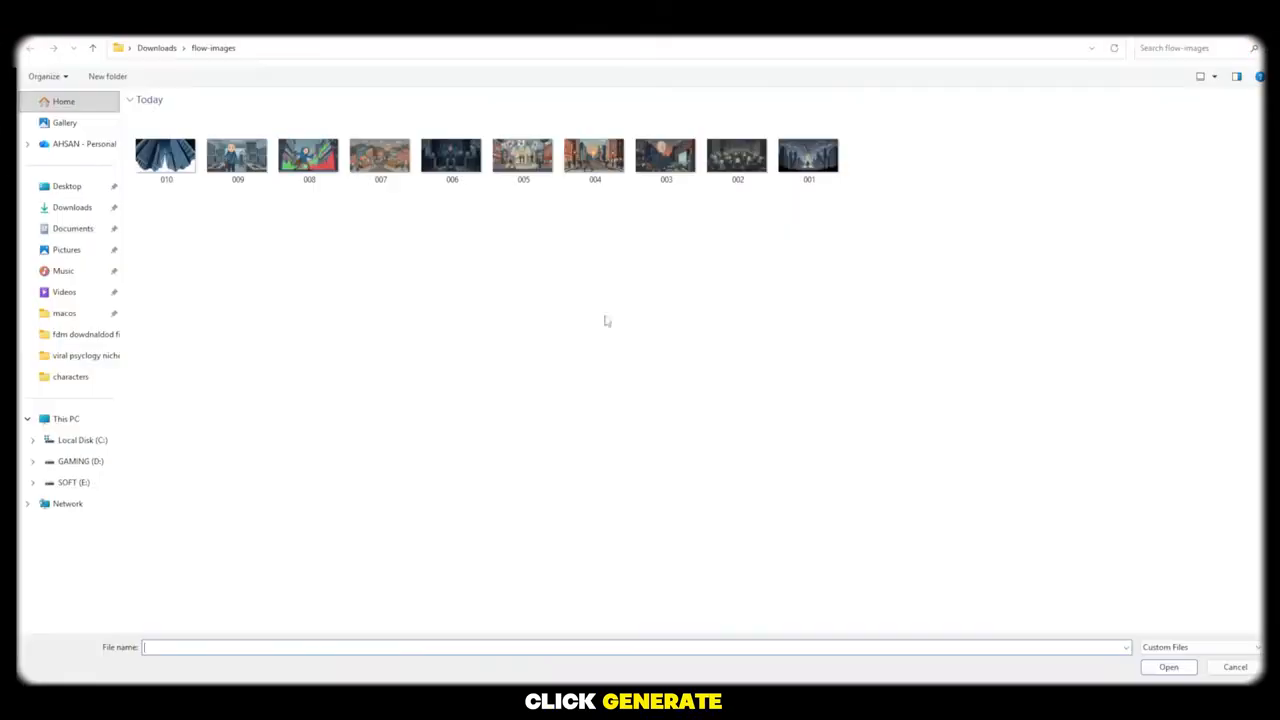
{"action": "double_click", "coordinate": [580, 163]}
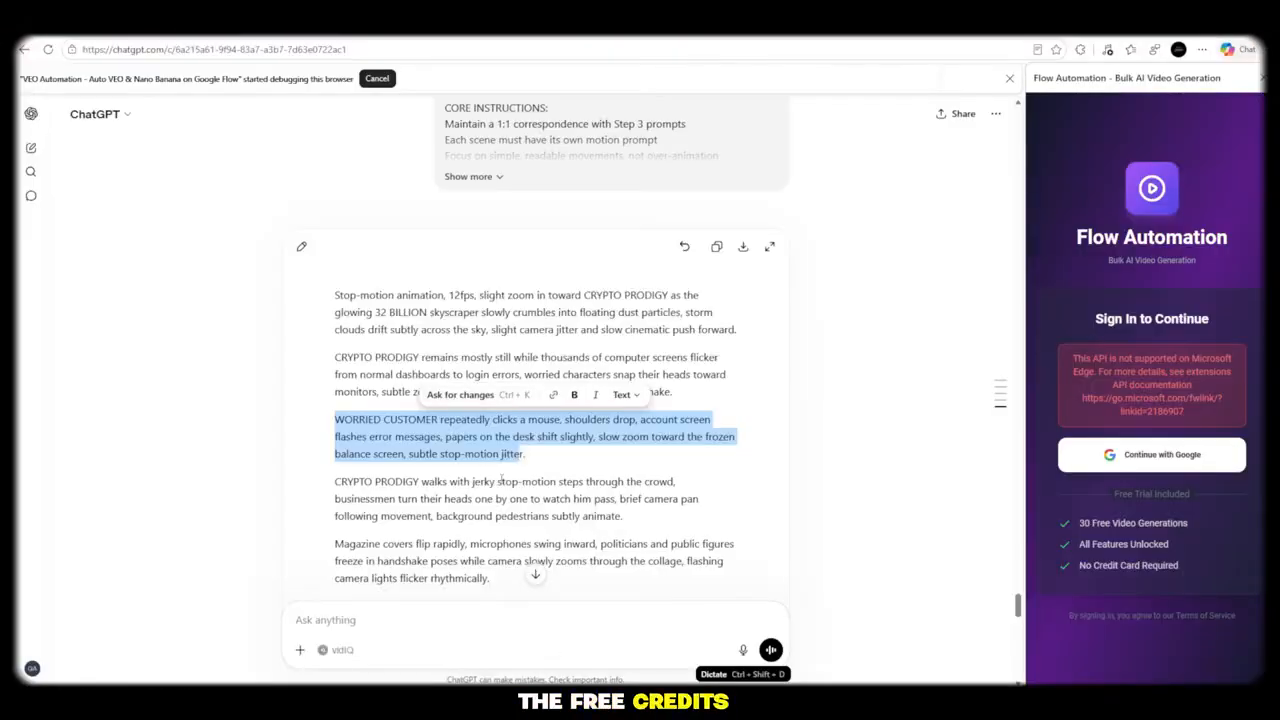
{"action": "left_click_drag", "start_coordinate": [421, 481], "coordinate": [294, 486]}
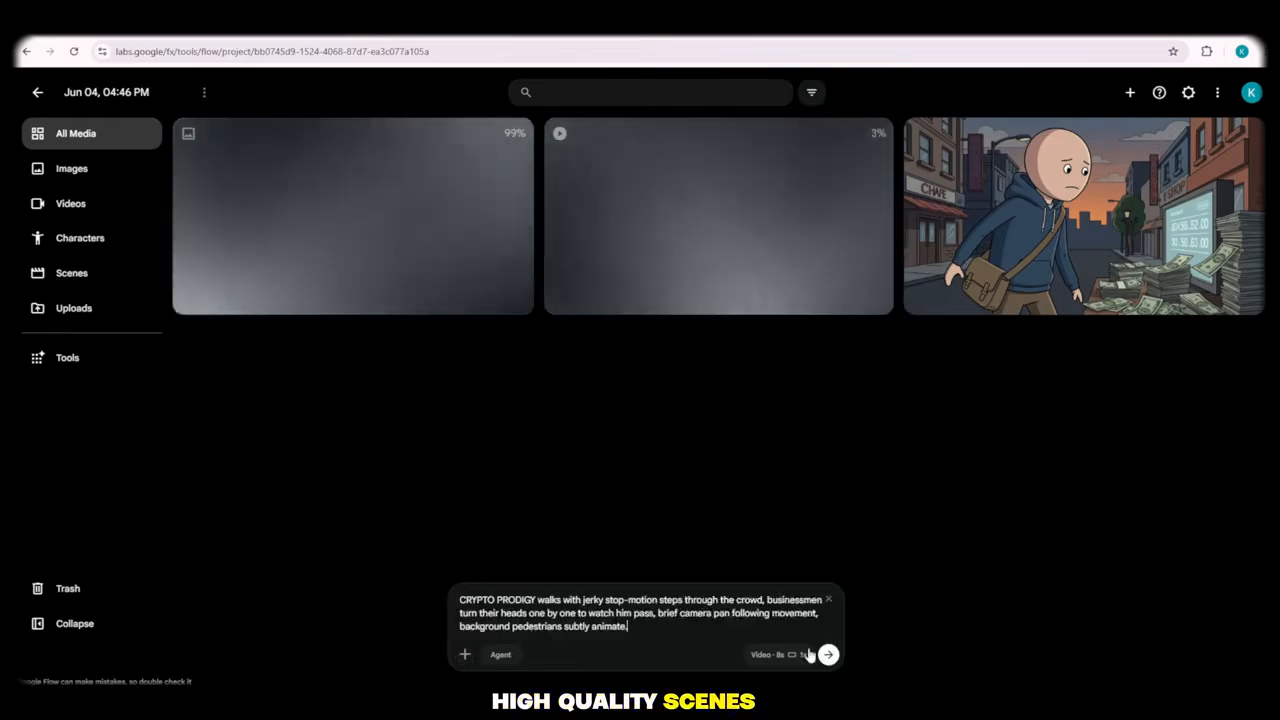
{"action": "left_click", "coordinate": [778, 654]}
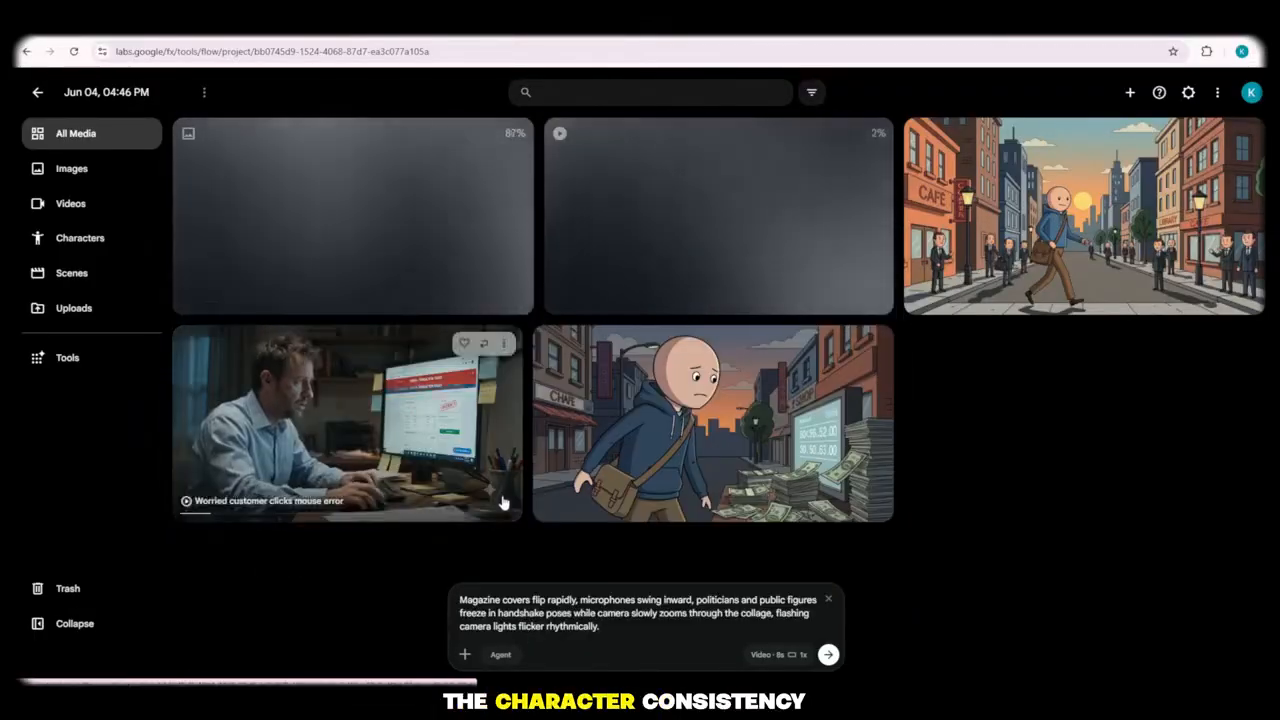
Delete the "Worried customer clicks mouse error" video and play the "Crypto prodigy walks through crowd" video
{"action": "left_click", "coordinate": [503, 343]}
{"action": "left_click", "coordinate": [500, 606]}
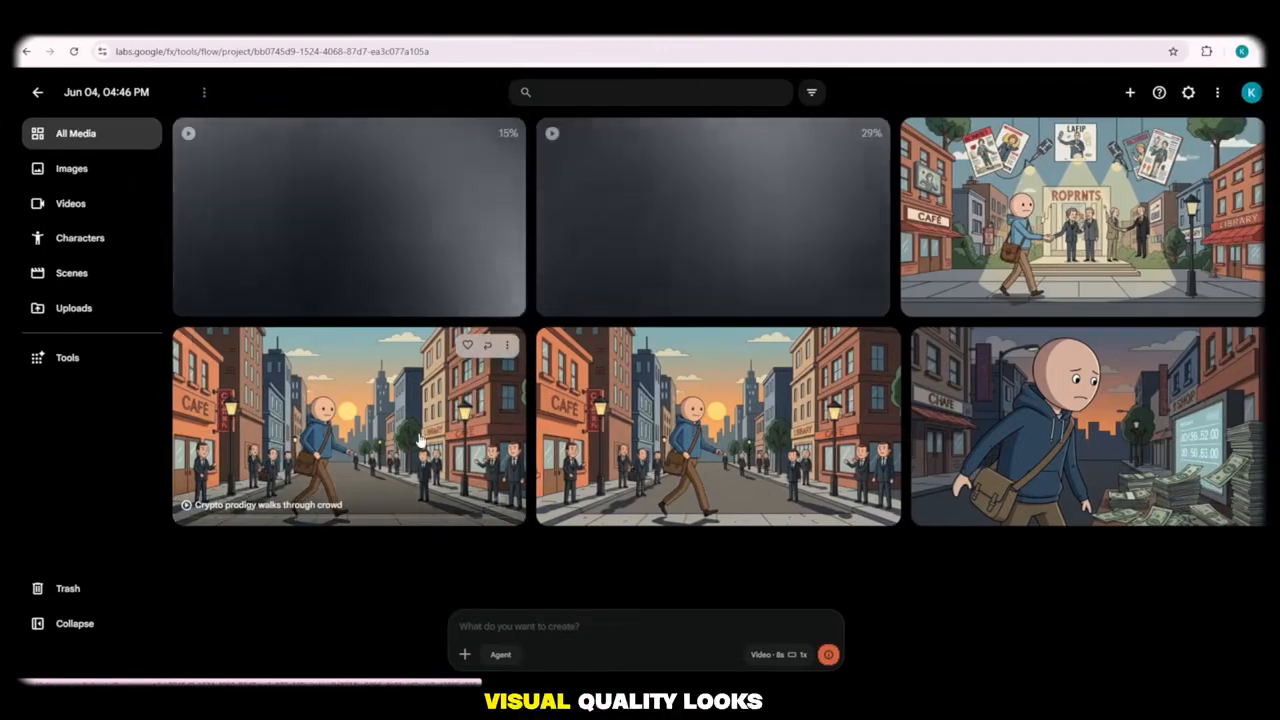
{"action": "left_click", "coordinate": [440, 422]}
{"action": "left_click", "coordinate": [566, 475]}
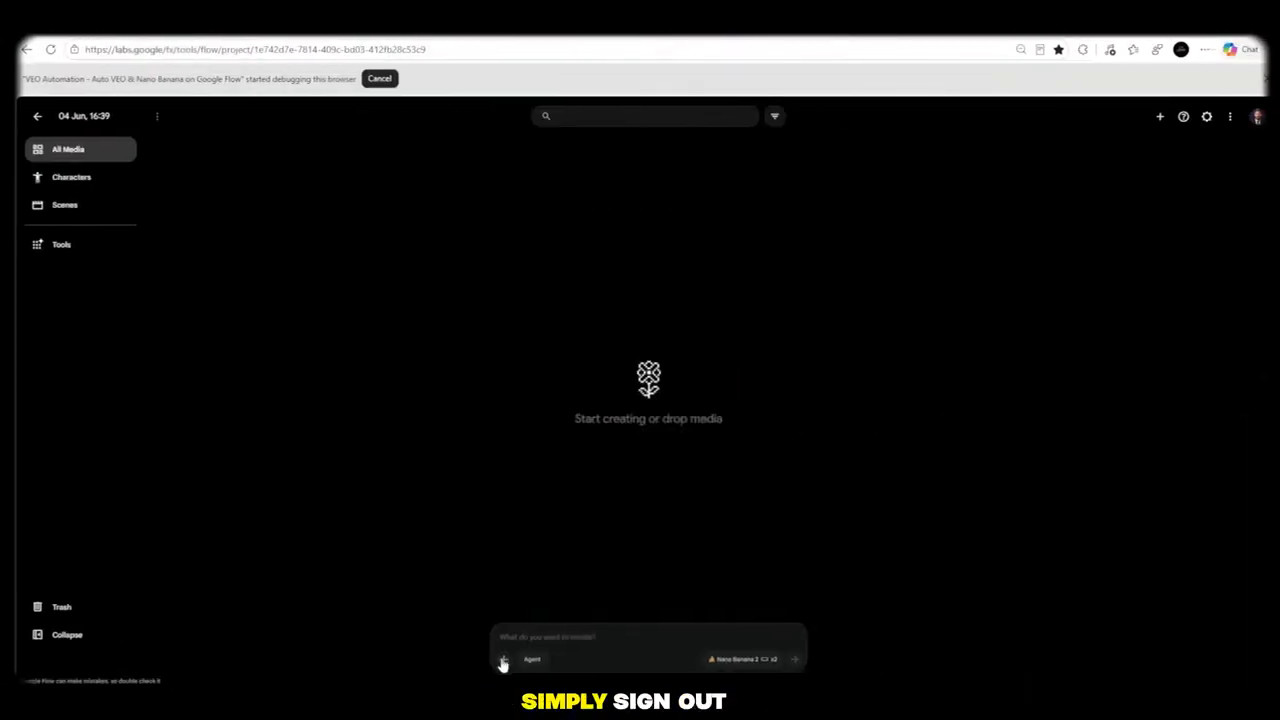
In the other account's Flow project, upload the next scene image from the flow-images folder
{"action": "left_click", "coordinate": [503, 660]}
{"action": "left_click", "coordinate": [480, 603]}
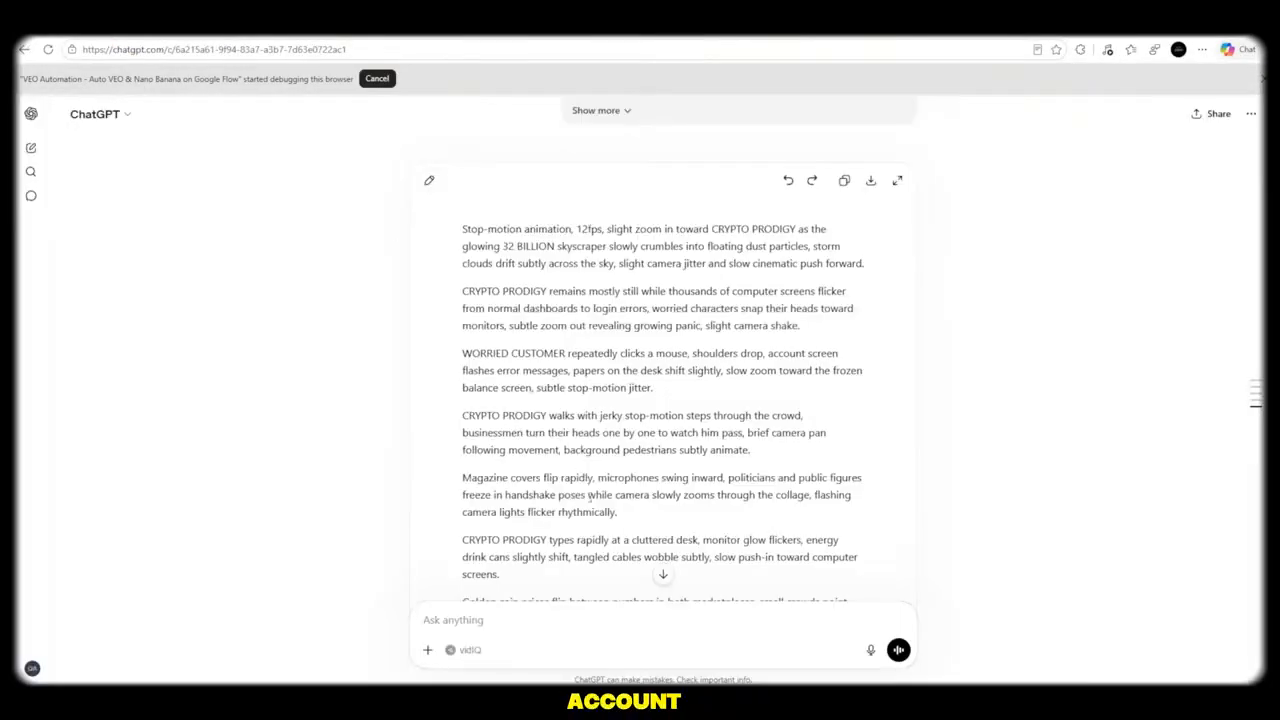
{"action": "scroll", "coordinate": [519, 377], "scroll_direction": "down", "scroll_amount": 1}
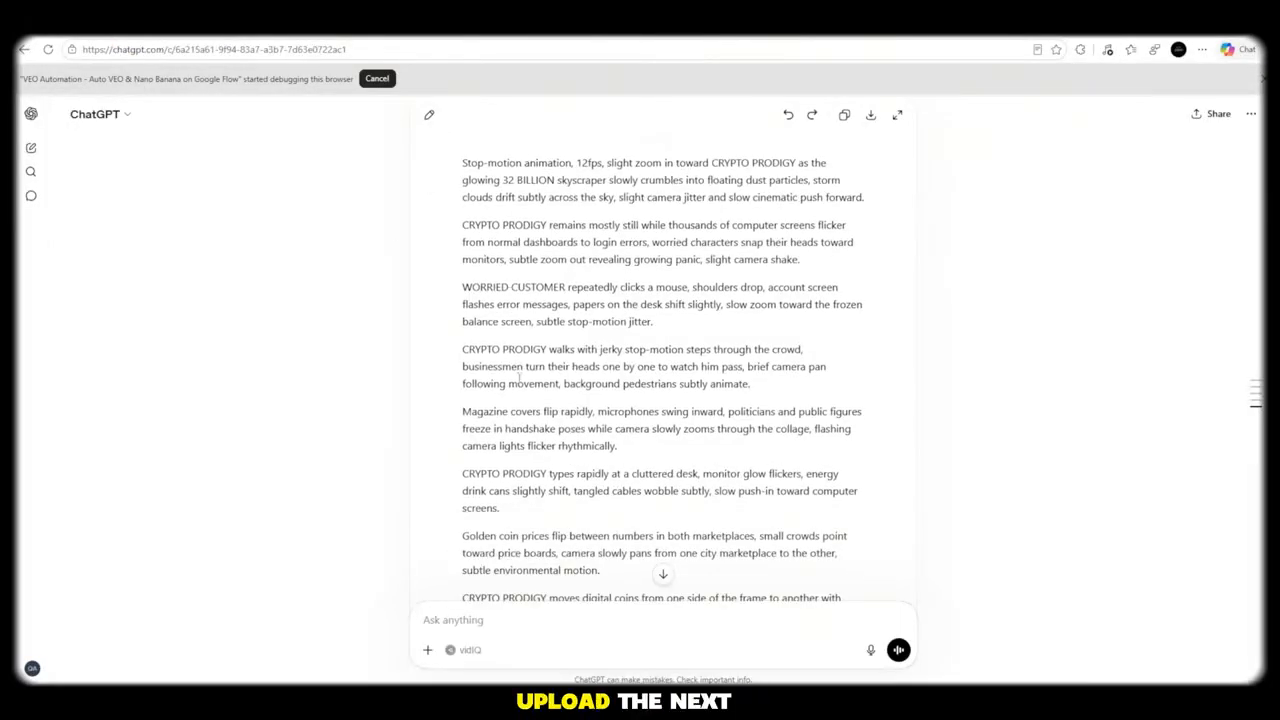
Copy the "CRYPTO PRODIGY types rapidly" motion prompt from ChatGPT into the Flow prompt and set it to an 8s video with 1x output
{"action": "triple_click", "coordinate": [545, 482]}
{"action": "scroll", "coordinate": [545, 482], "scroll_direction": "down", "scroll_amount": 1}
{"action": "key", "text": "ctrl+c"}
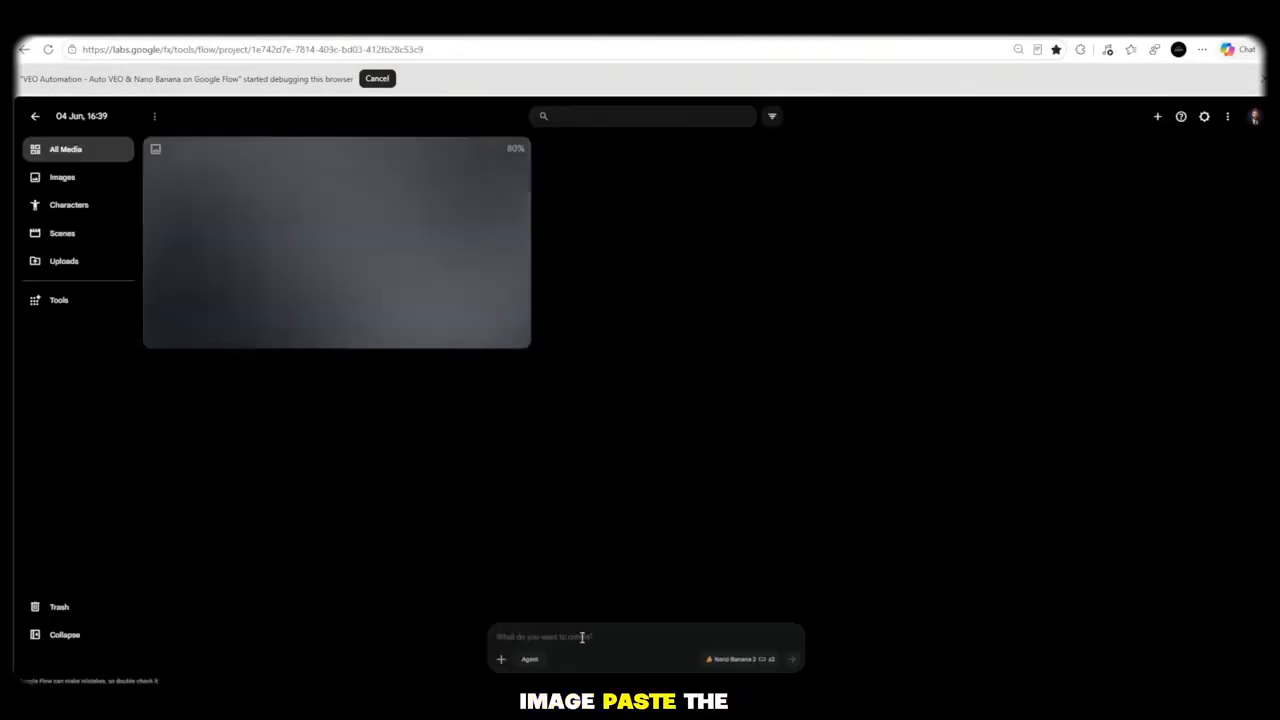
{"action": "left_click", "coordinate": [583, 634]}
{"action": "key", "text": "ctrl+v"}
{"action": "left_click", "coordinate": [752, 659]}
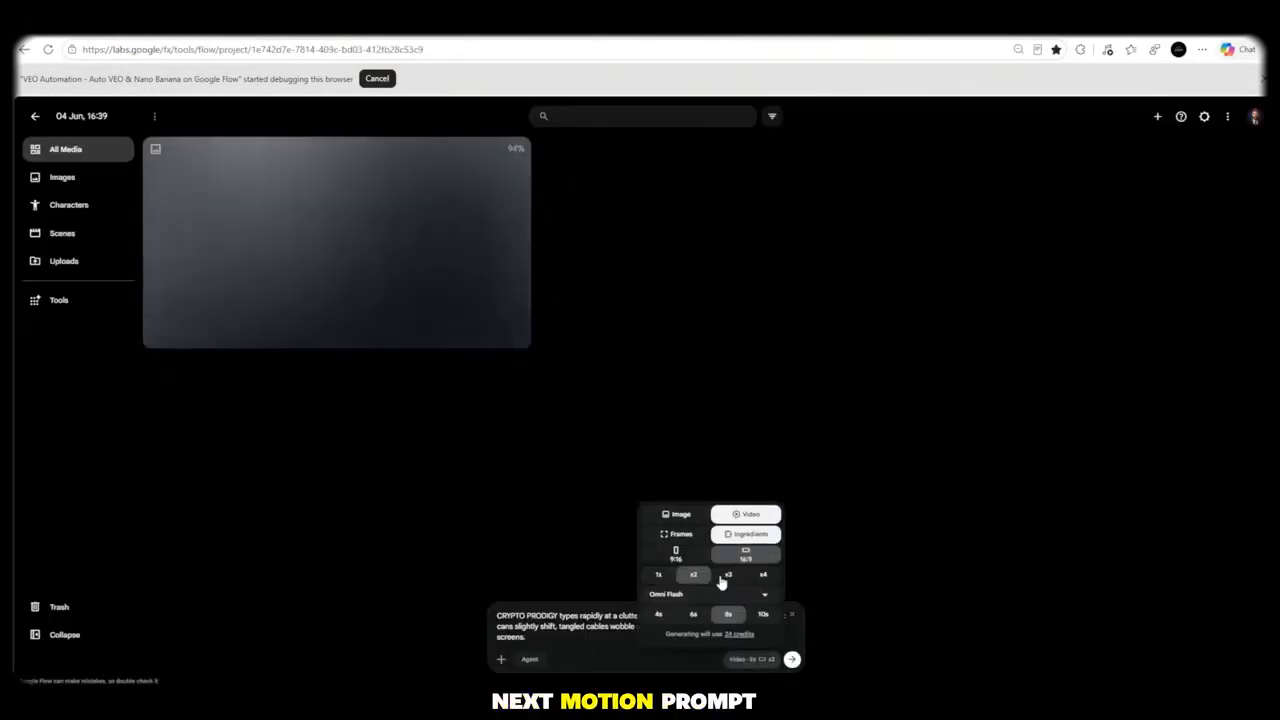
{"action": "left_click", "coordinate": [650, 648]}
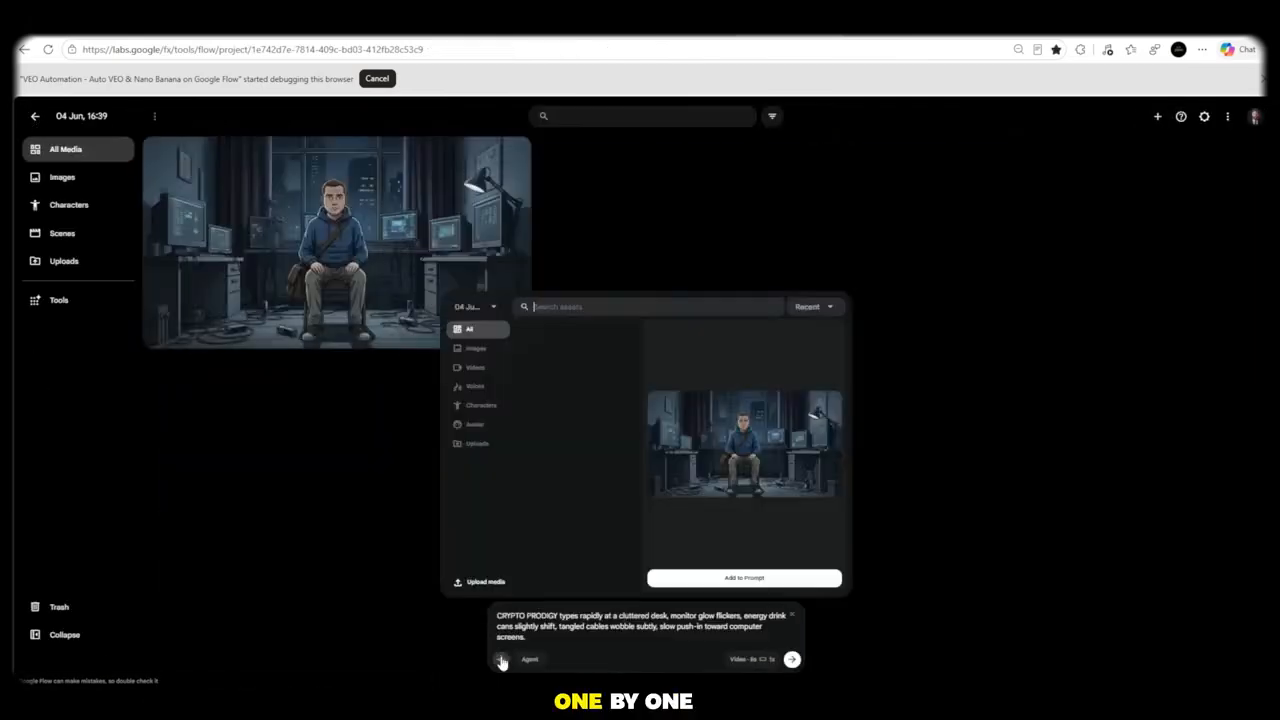
Generate the "CRYPTO PRODIGY types rapidly" video and add the next scene image, 007.png, to the project
{"action": "left_click", "coordinate": [791, 659]}
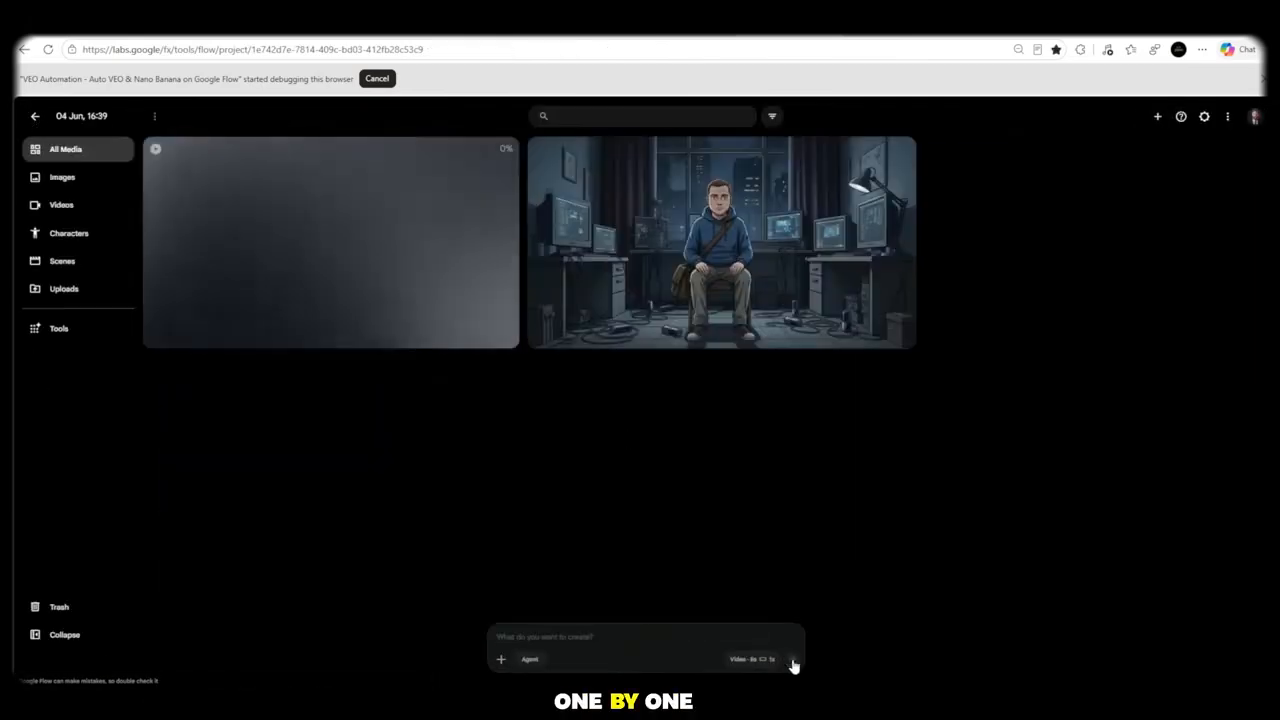
{"action": "left_click", "coordinate": [501, 659]}
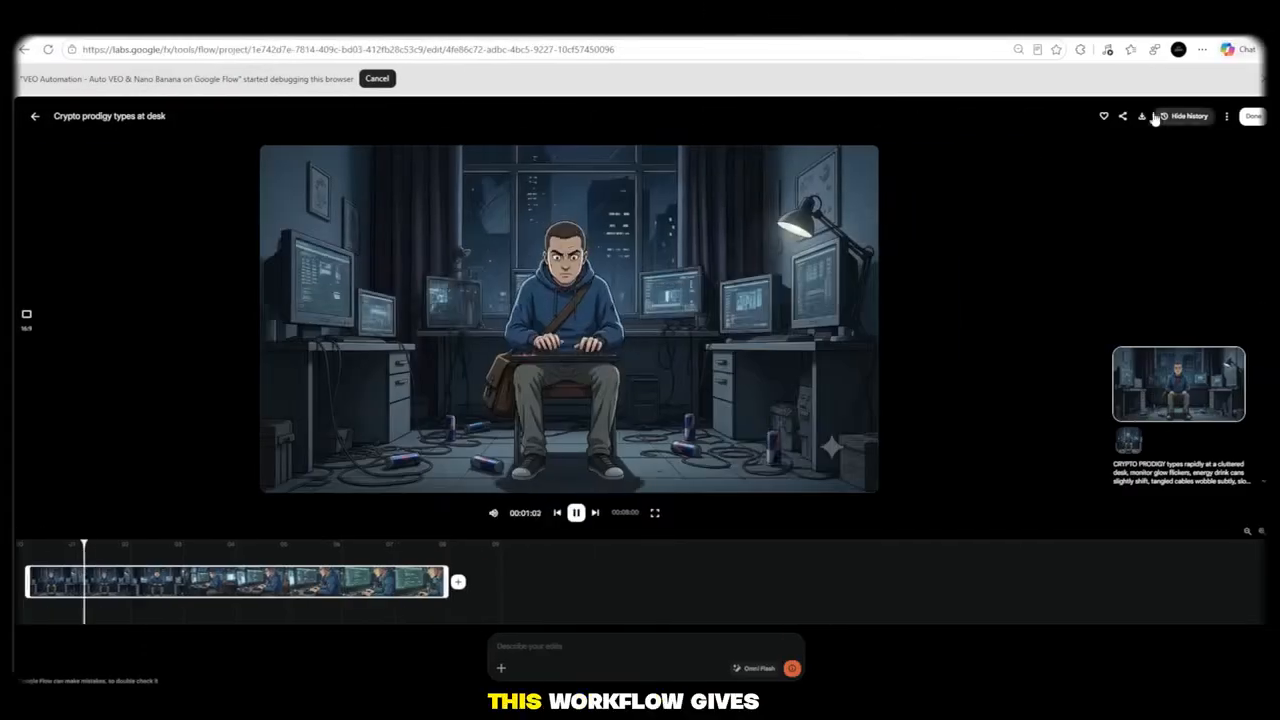
{"action": "left_click", "coordinate": [1141, 116]}
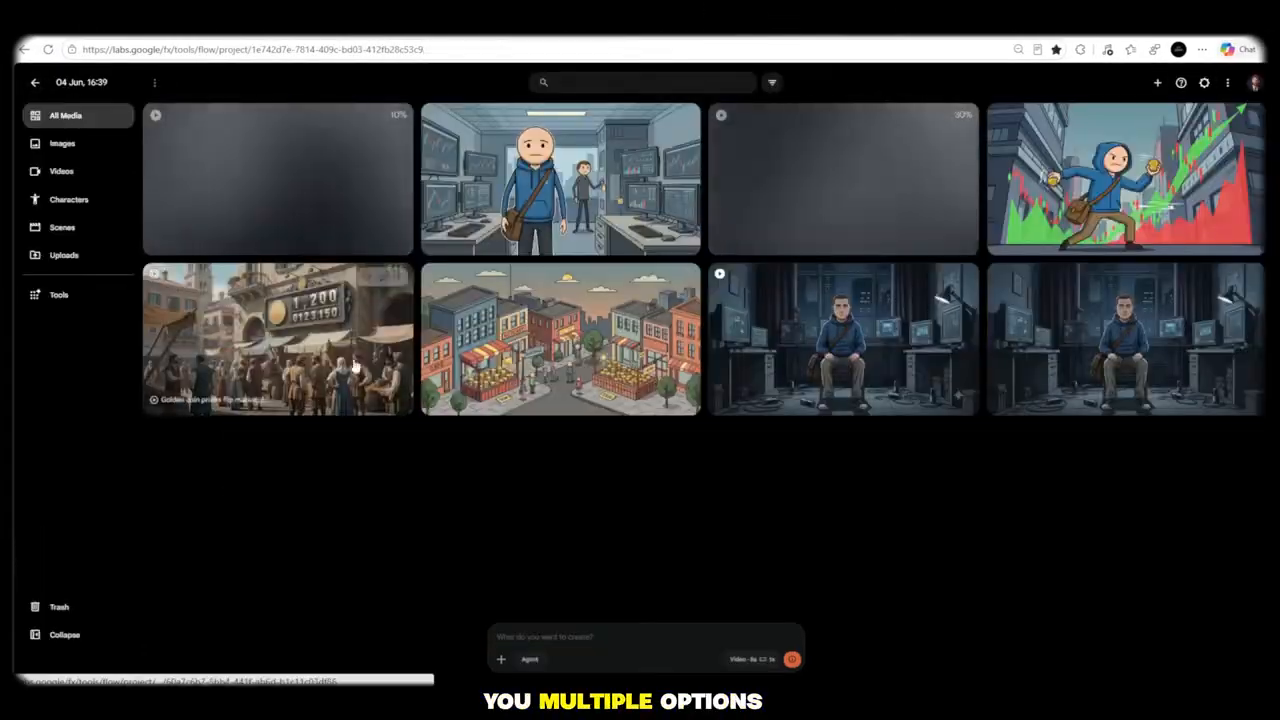
{"action": "left_click", "coordinate": [338, 360]}
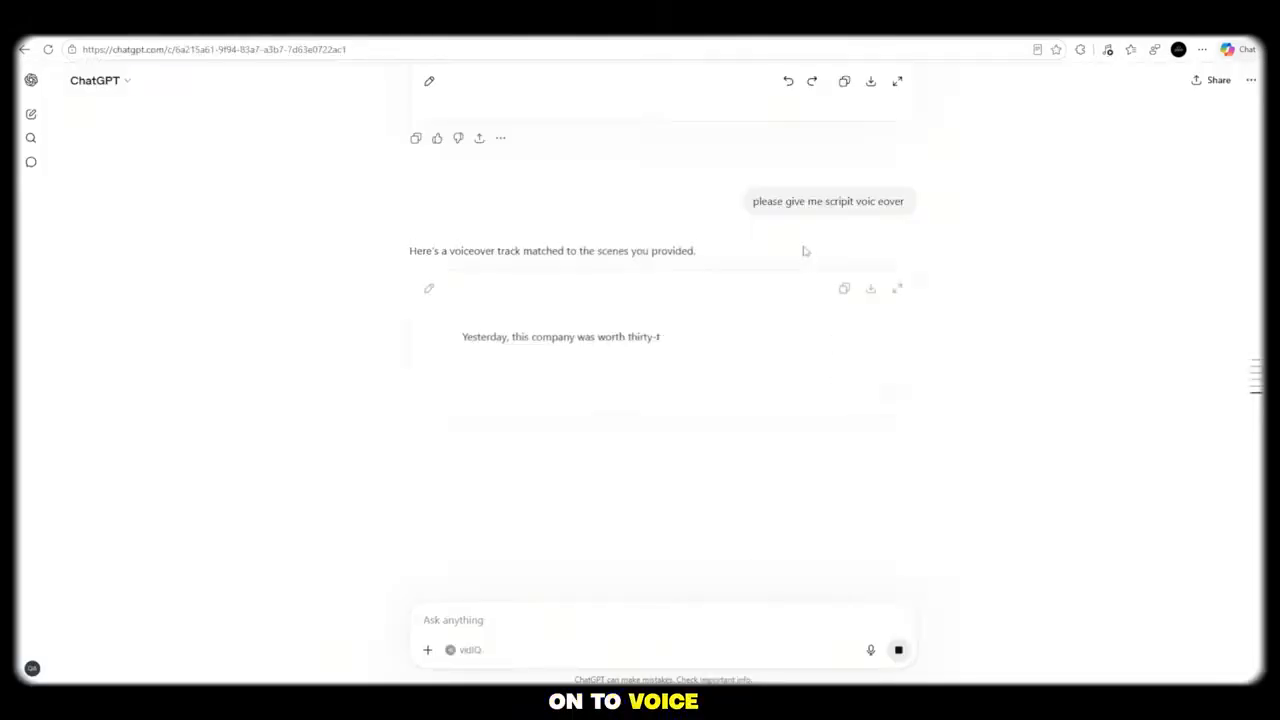
In ChatGPT, ask for the voiceover script to be rewritten in paragraph form
{"action": "left_click", "coordinate": [664, 575]}
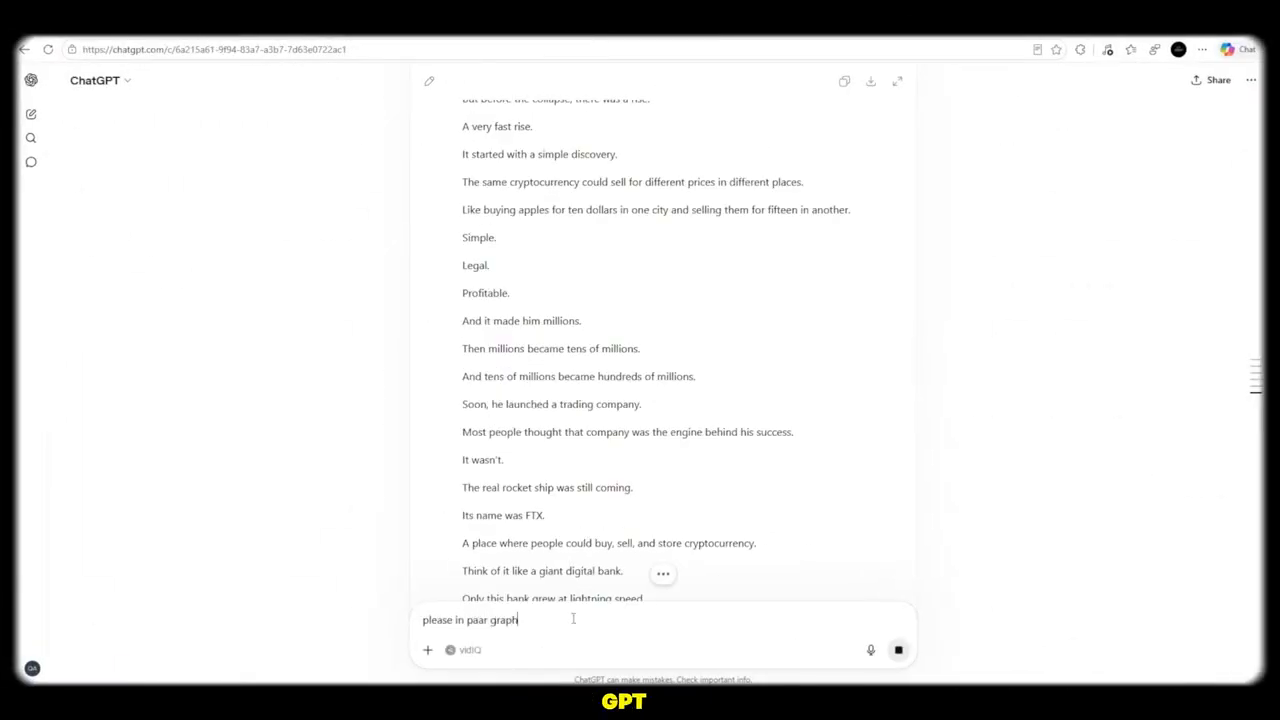
{"action": "scroll", "coordinate": [638, 527], "scroll_direction": "down", "scroll_amount": 15}
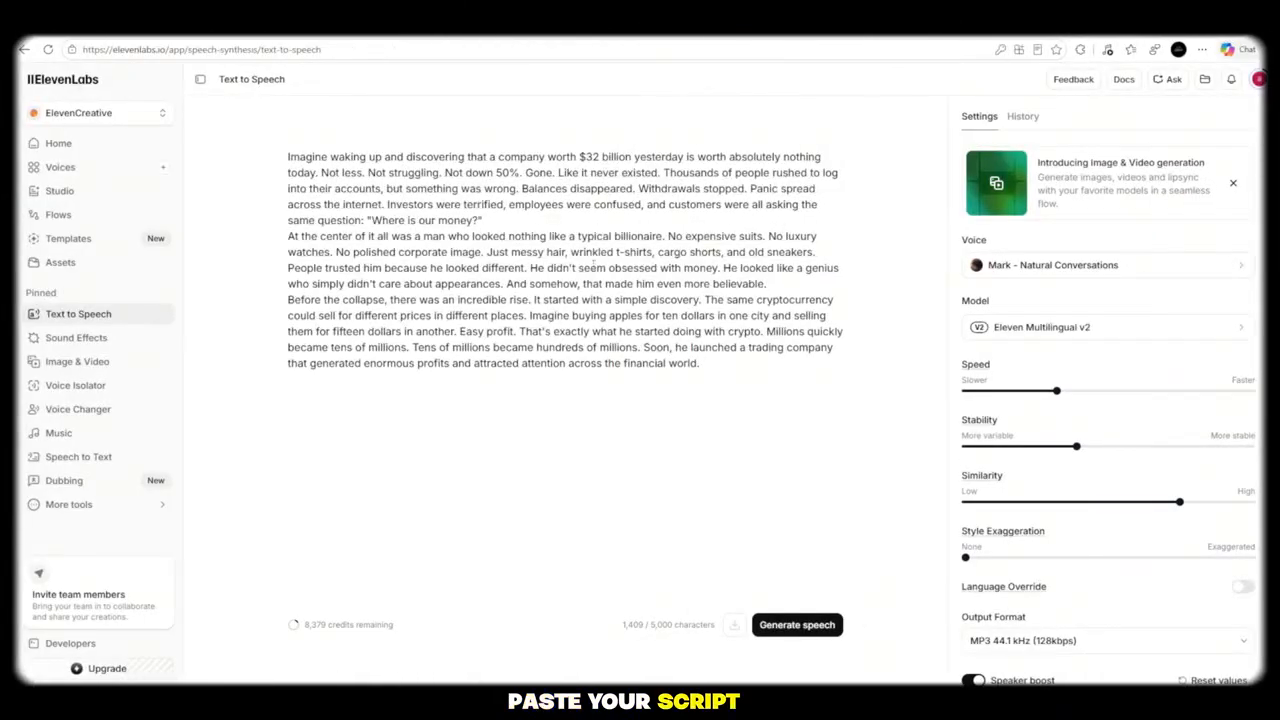
In ElevenLabs, select the "Mark - Natural Conversations" voice for the pasted script and generate the speech
{"action": "left_click", "coordinate": [1040, 270]}
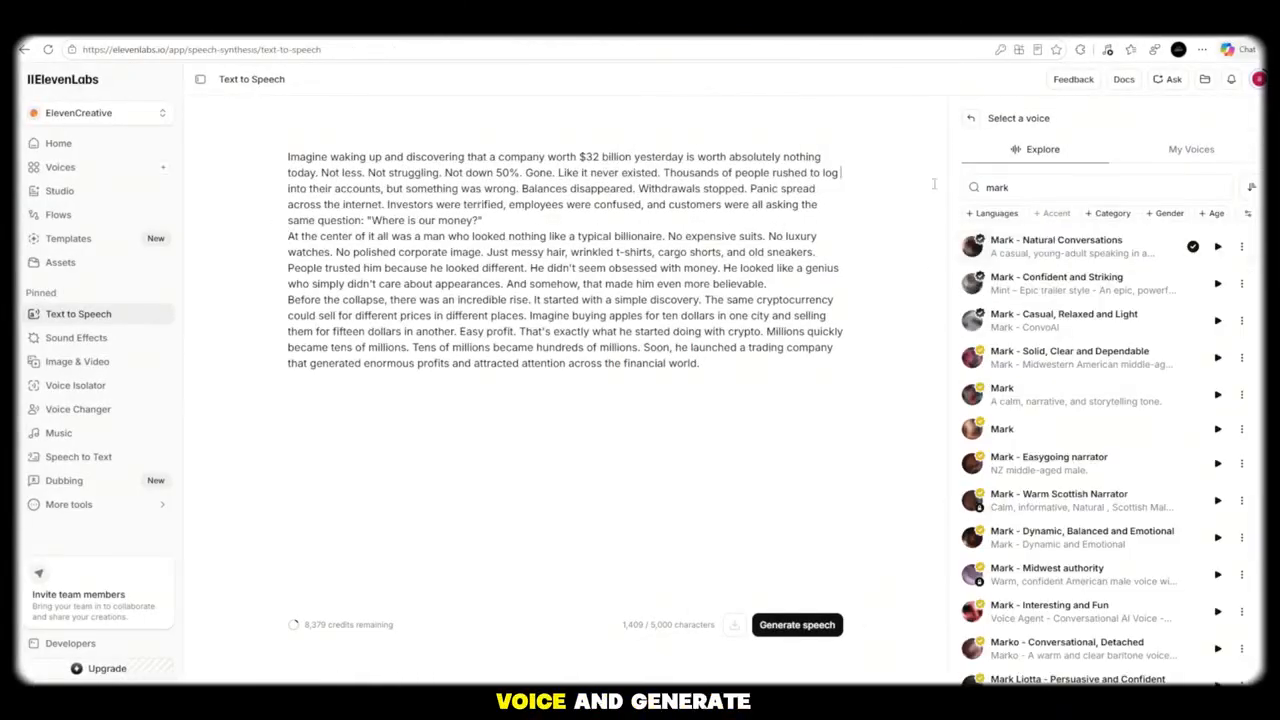
{"action": "left_click", "coordinate": [1075, 248]}
{"action": "left_click", "coordinate": [825, 629]}
{"action": "scroll", "coordinate": [1093, 519], "scroll_direction": "down", "scroll_amount": 1}
{"action": "scroll", "coordinate": [1093, 519], "scroll_direction": "up", "scroll_amount": 1}
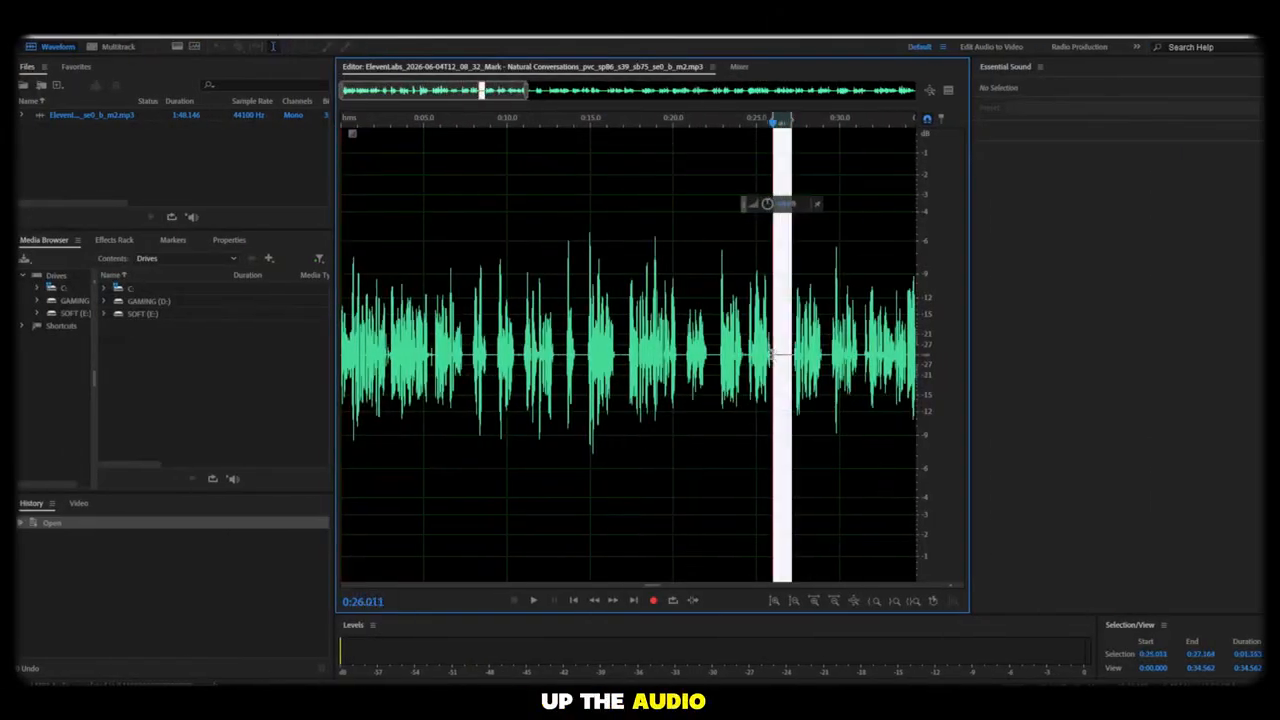
In Adobe Audition, delete the silent gaps between phrases in about the first 34 seconds of the voiceover
{"action": "key", "text": "Delete"}
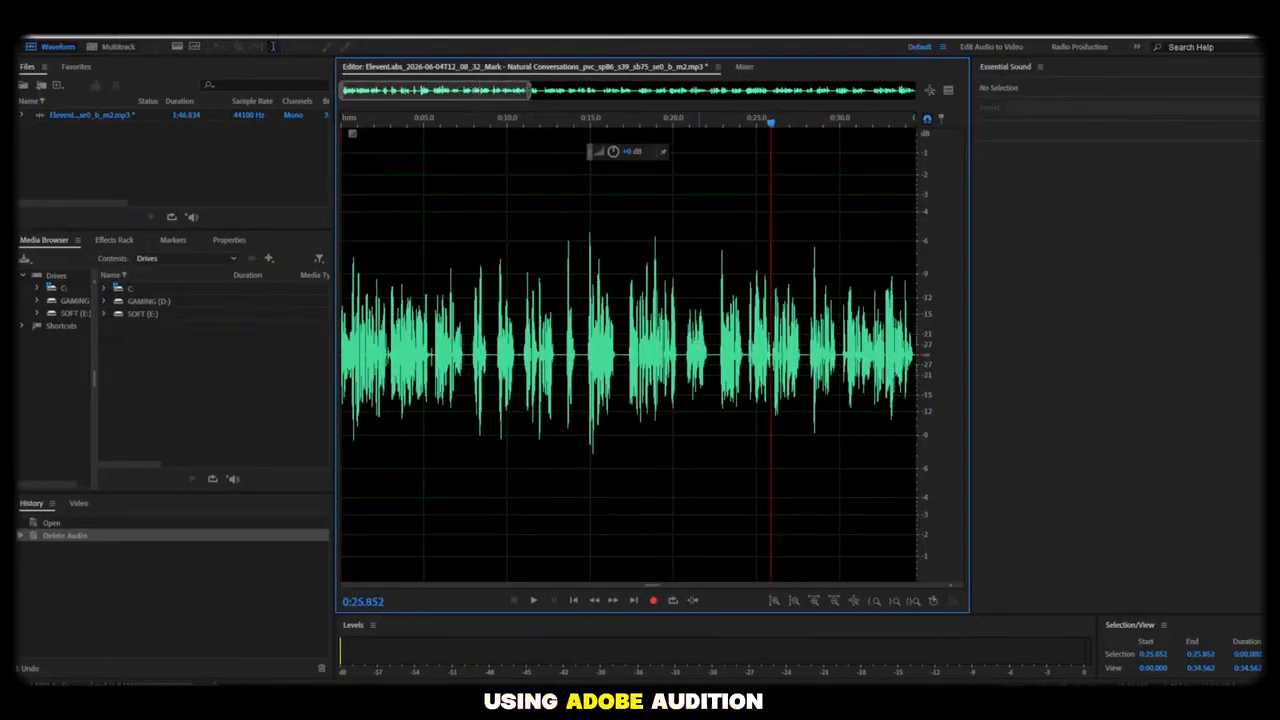
{"action": "key", "text": "Delete"}
{"action": "left_click_drag", "start_coordinate": [684, 354], "coordinate": [463, 353]}
{"action": "key", "text": "Delete"}
{"action": "key", "text": "Delete"}
{"action": "key", "text": "Delete"}
{"action": "key", "text": "Delete"}
{"action": "key", "text": "Delete"}
{"action": "key", "text": "Delete"}
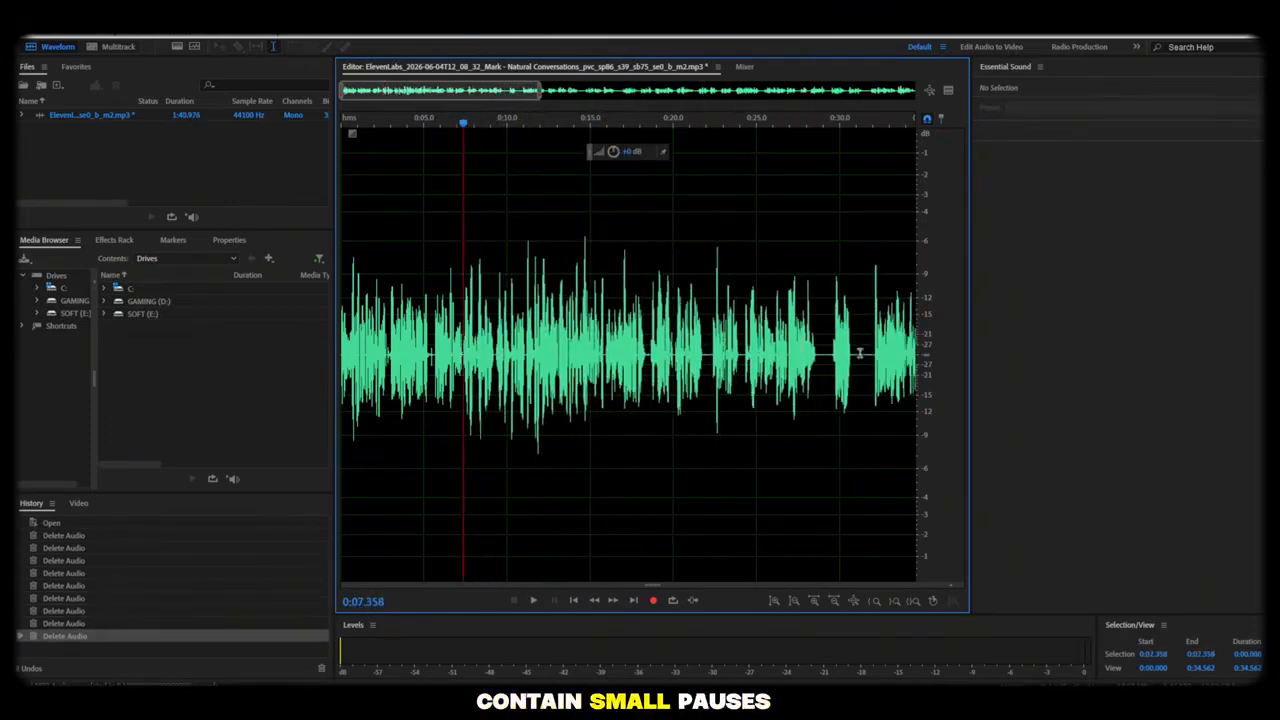
{"action": "left_click_drag", "start_coordinate": [874, 353], "coordinate": [850, 352]}
{"action": "key", "text": "Delete"}
{"action": "key", "text": "Delete"}
{"action": "left_click_drag", "start_coordinate": [754, 353], "coordinate": [703, 353]}
{"action": "key", "text": "Delete"}
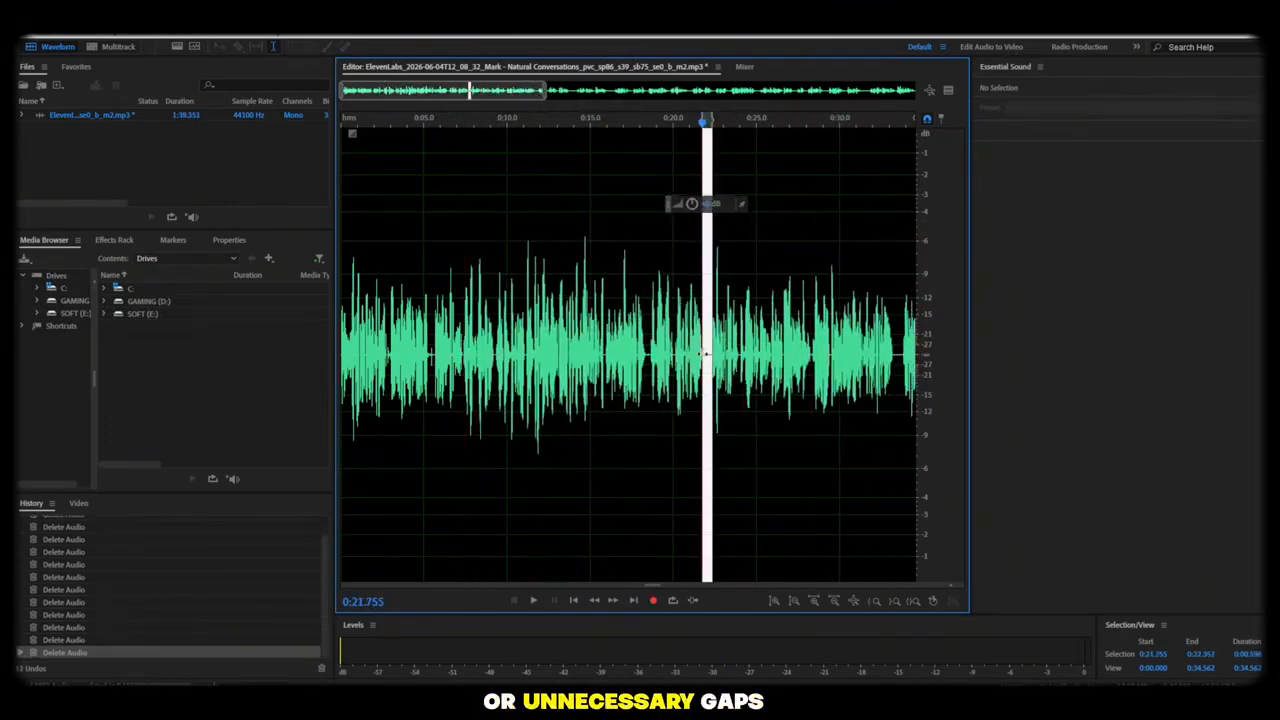
{"action": "key", "text": "Delete"}
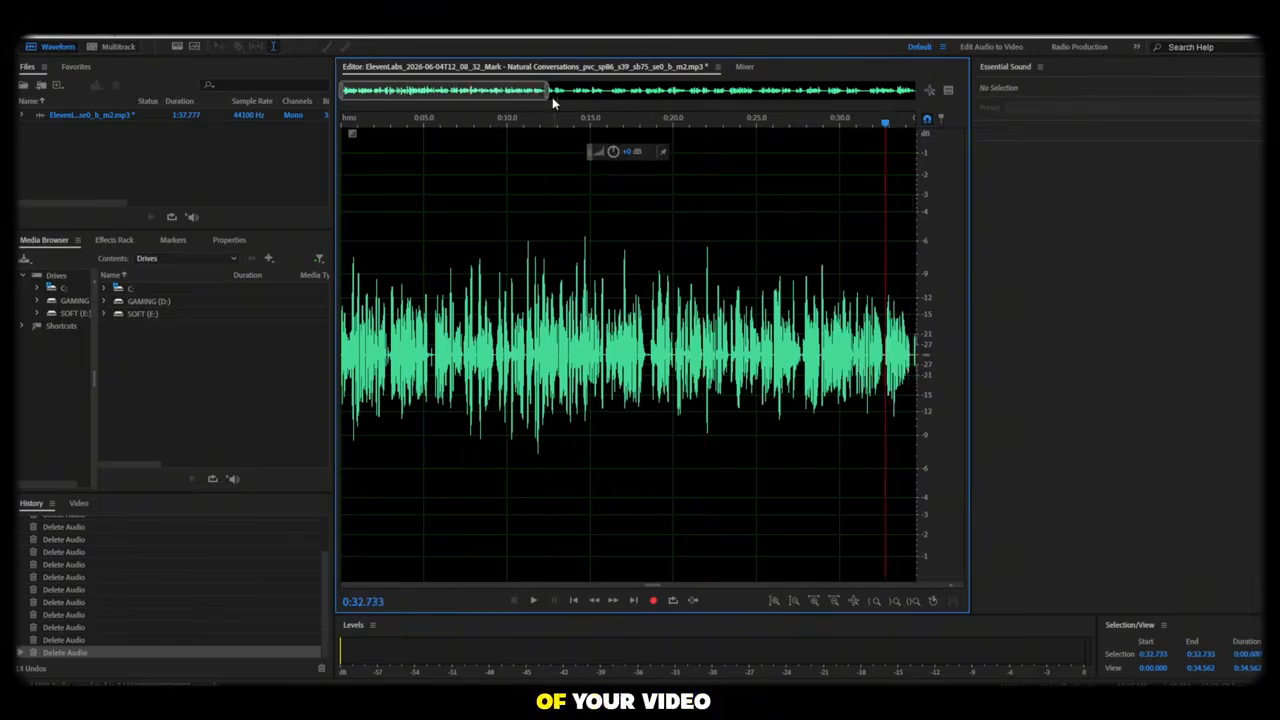
Delete the silent gaps in the voiceover's middle section, from about 0:32 to 1:07
{"action": "left_click", "coordinate": [553, 102]}
{"action": "key", "text": "Delete"}
{"action": "left_click_drag", "start_coordinate": [850, 355], "coordinate": [715, 353]}
{"action": "key", "text": "Delete"}
{"action": "key", "text": "Delete"}
{"action": "left_click_drag", "start_coordinate": [660, 352], "coordinate": [649, 352]}
{"action": "key", "text": "Delete"}
{"action": "key", "text": "Delete"}
{"action": "left_click_drag", "start_coordinate": [565, 352], "coordinate": [541, 352]}
{"action": "key", "text": "Delete"}
{"action": "key", "text": "Delete"}
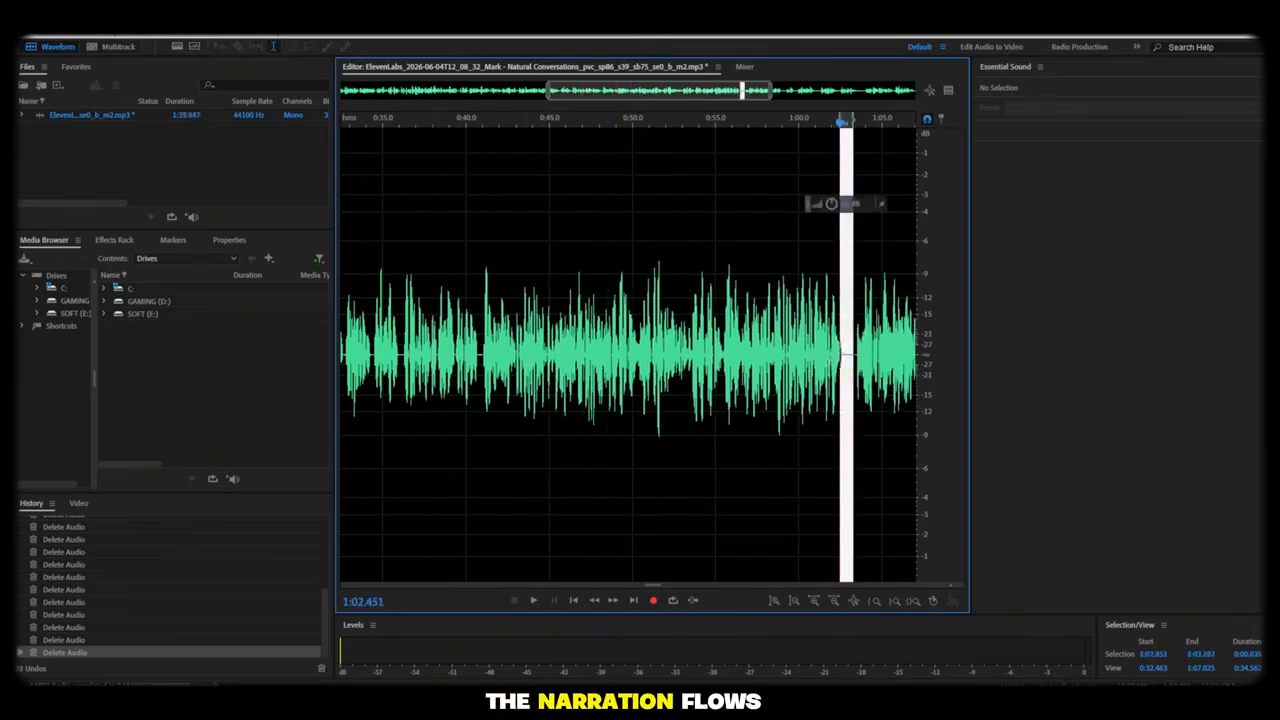
Delete the remaining silent gaps in the final section of the voiceover, up to its end
{"action": "key", "text": "Delete"}
{"action": "left_click_drag", "start_coordinate": [748, 91], "coordinate": [930, 112]}
{"action": "key", "text": "Delete"}
{"action": "left_click_drag", "start_coordinate": [784, 355], "coordinate": [735, 355]}
{"action": "key", "text": "Delete"}
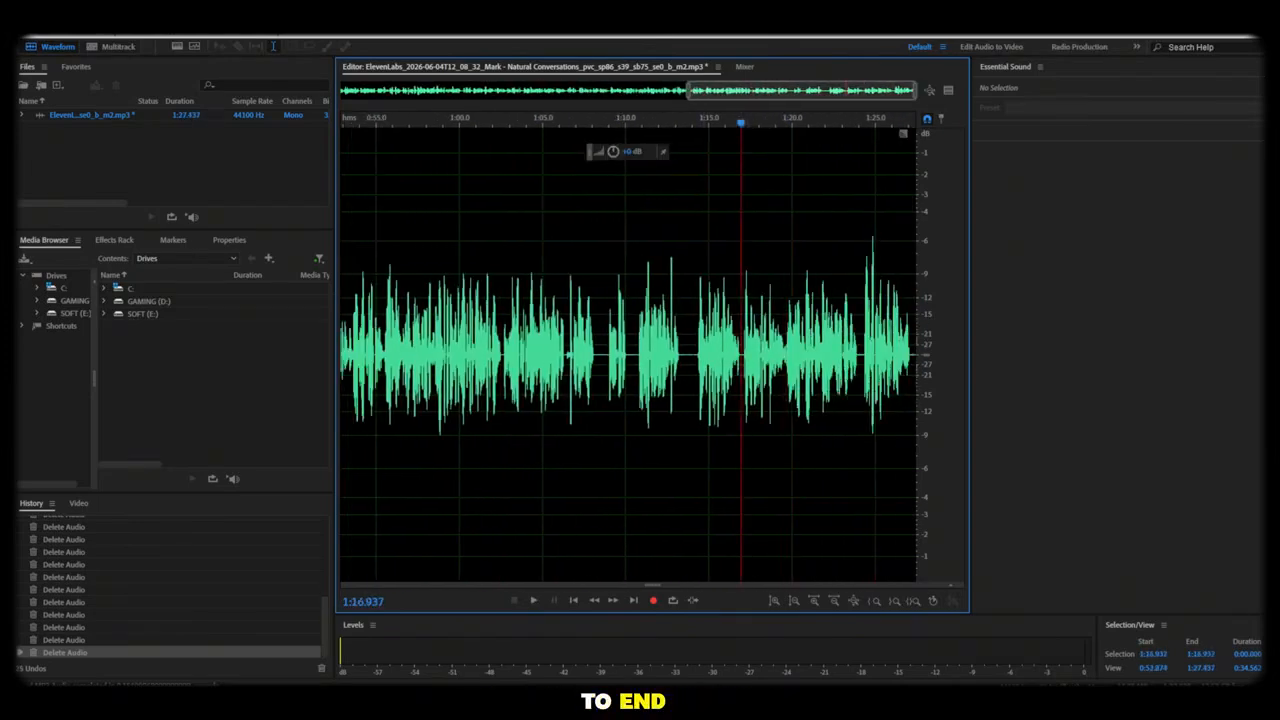
{"action": "key", "text": "Delete"}
{"action": "left_click", "coordinate": [633, 357]}
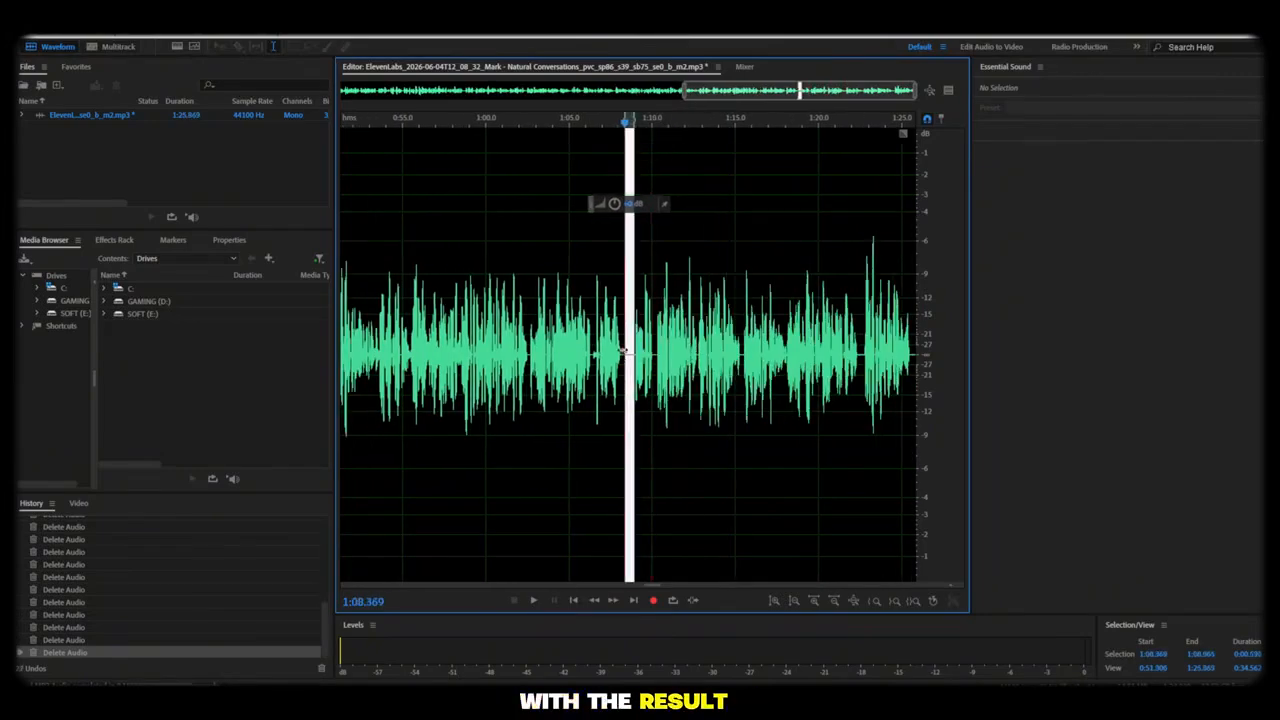
{"action": "key", "text": "Delete"}
{"action": "left_click_drag", "start_coordinate": [864, 353], "coordinate": [856, 353]}
{"action": "key", "text": "Delete"}
Return to the start of the waveform and save the cleaned voiceover as a new audio file
{"action": "left_click_drag", "start_coordinate": [715, 91], "coordinate": [31, 146]}
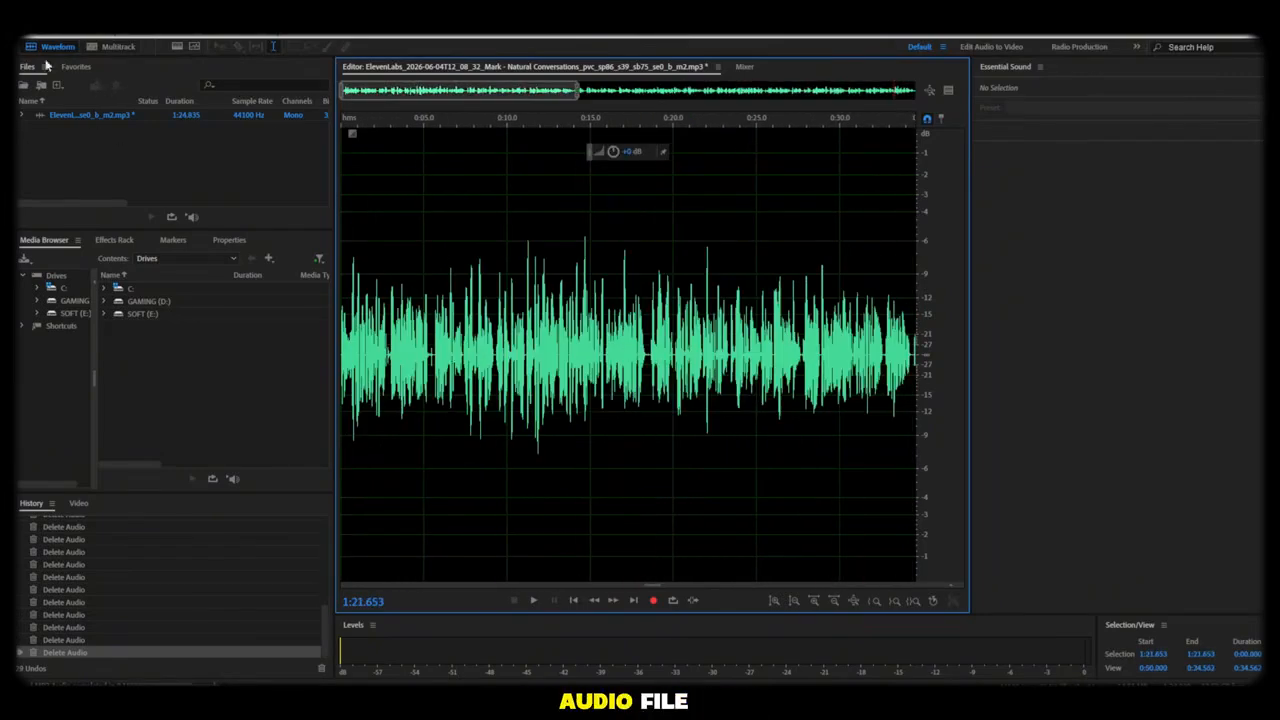
{"action": "left_click", "coordinate": [22, 28]}
{"action": "left_click", "coordinate": [286, 291]}
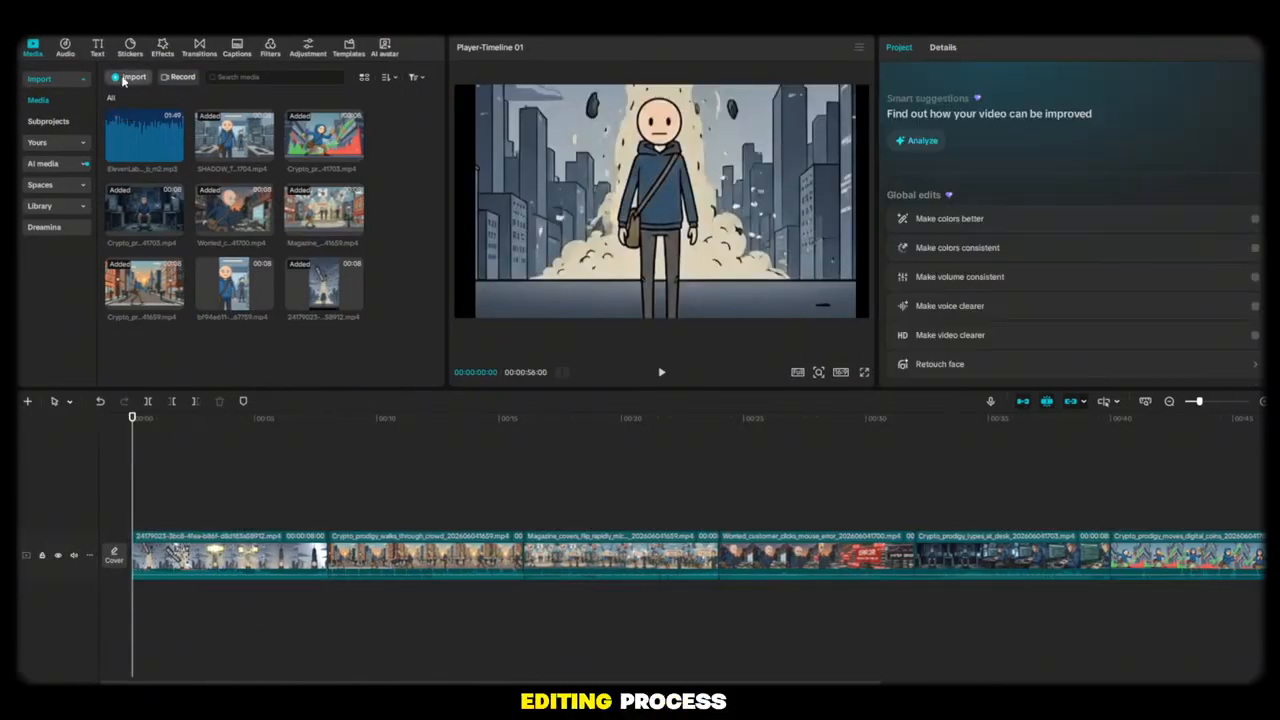
In CapCut, import the cleaned voiceover MP3, place it beneath the video clips on the timeline and set its volume to 9.3 dB
{"action": "left_click", "coordinate": [122, 80]}
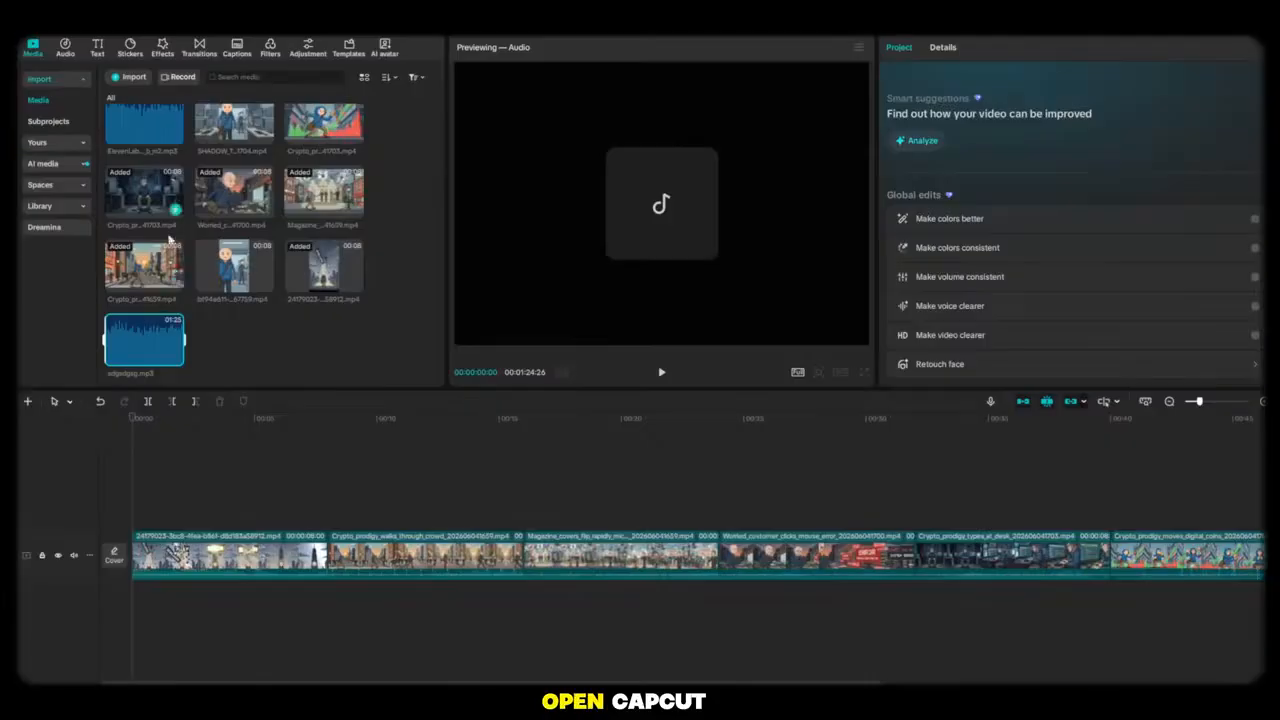
{"action": "left_click_drag", "start_coordinate": [144, 342], "coordinate": [145, 632]}
{"action": "left_click_drag", "start_coordinate": [1109, 113], "coordinate": [1141, 113]}
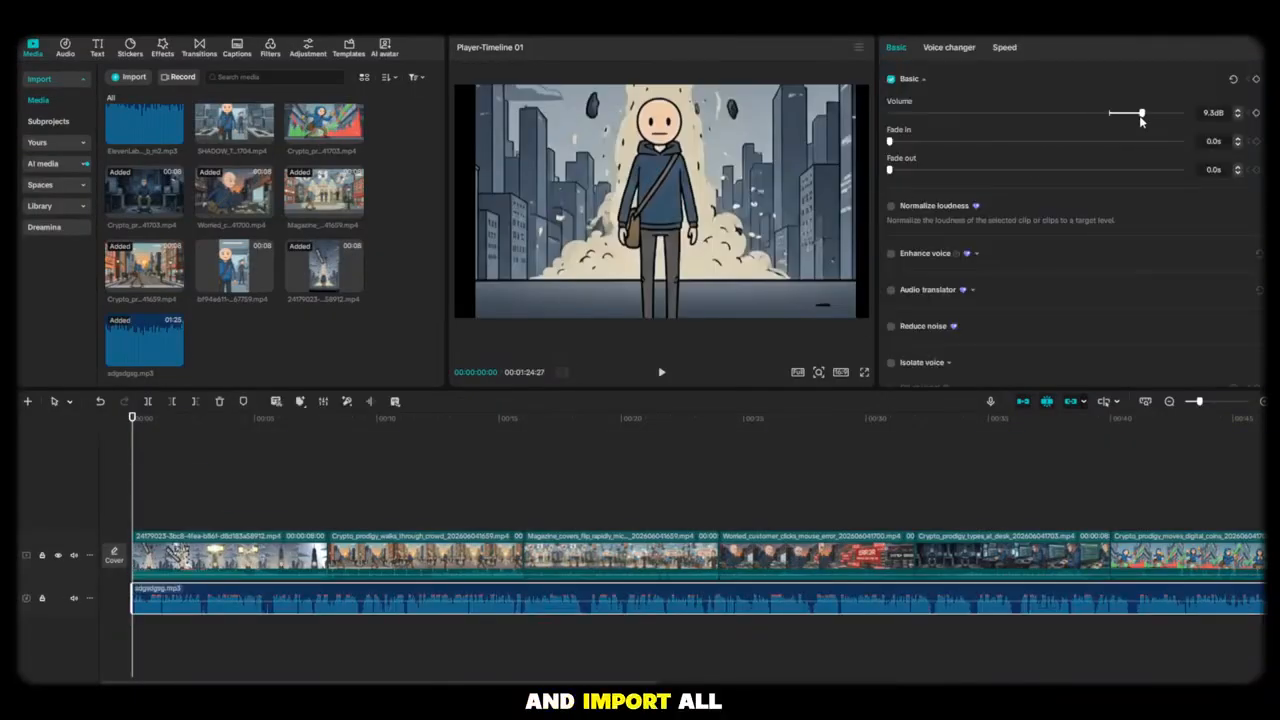
Play the timeline and sample later clips to check how the visuals match the voiceover
{"action": "key", "text": "space"}
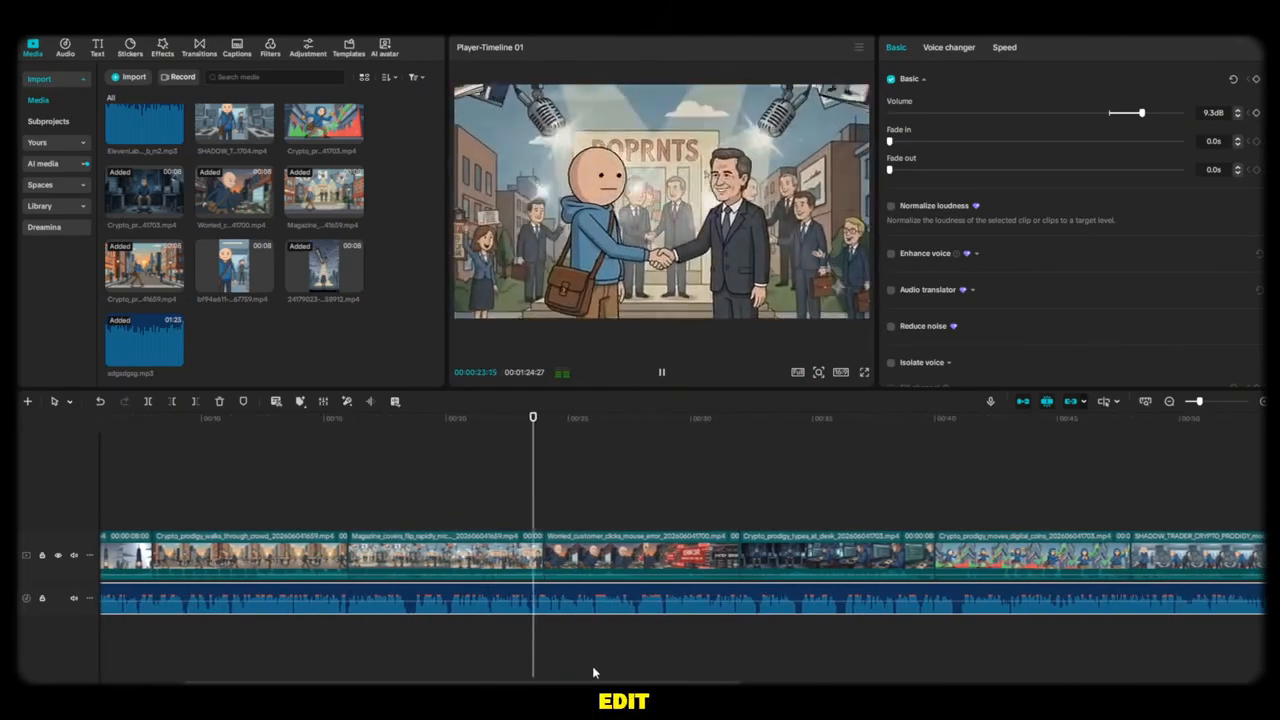
{"action": "left_click_drag", "start_coordinate": [617, 661], "coordinate": [754, 652]}
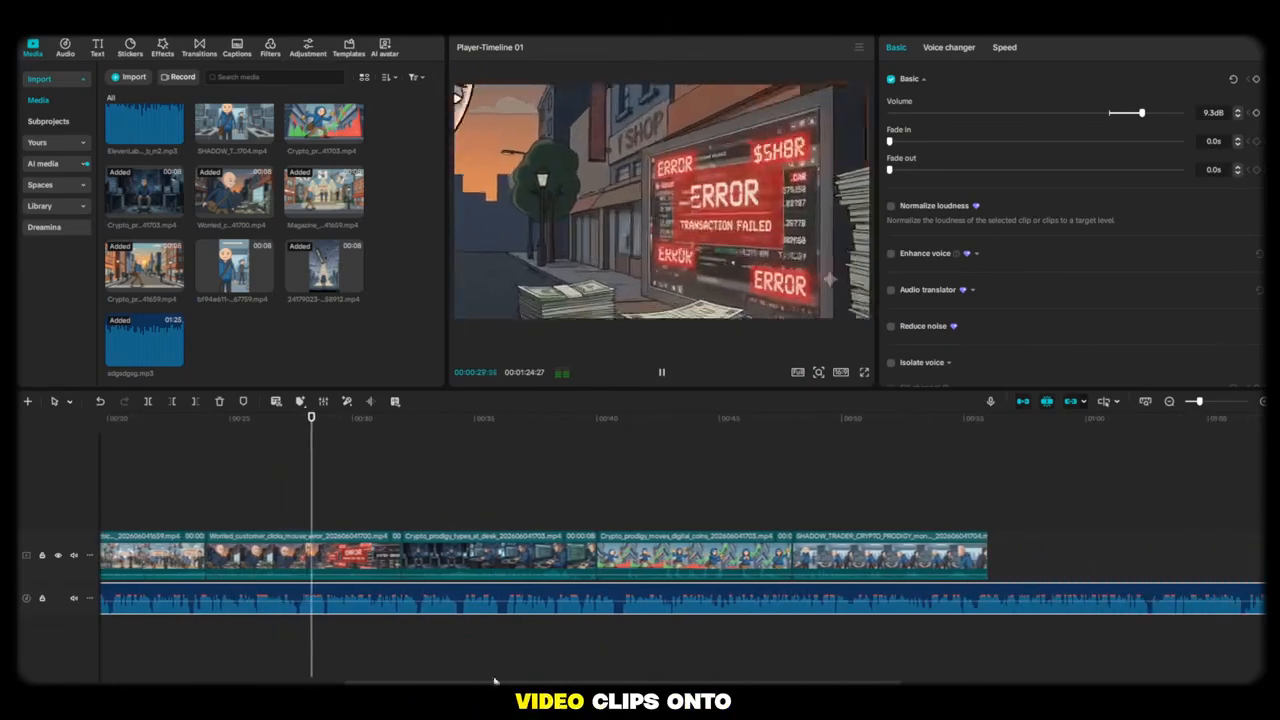
{"action": "left_click_drag", "start_coordinate": [506, 682], "coordinate": [588, 654]}
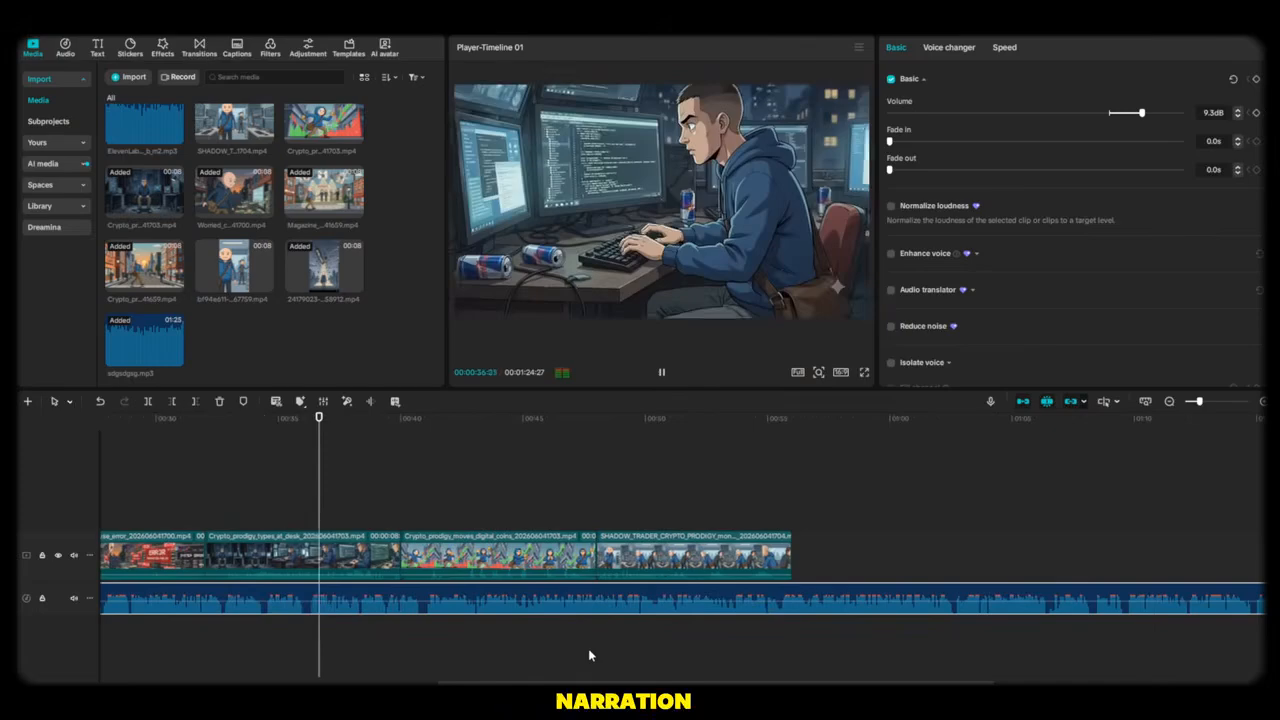
{"action": "left_click", "coordinate": [744, 505]}
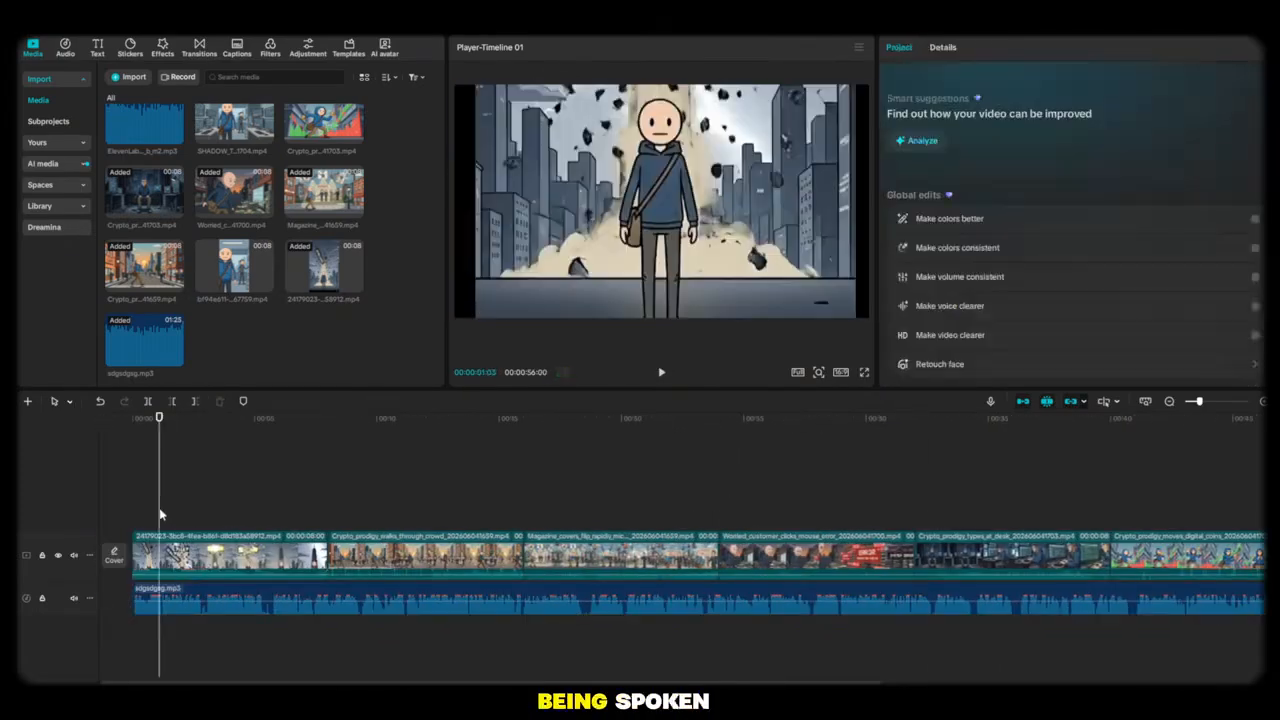
Open the first video clip on the timeline for cropping
{"action": "left_click", "coordinate": [165, 550]}
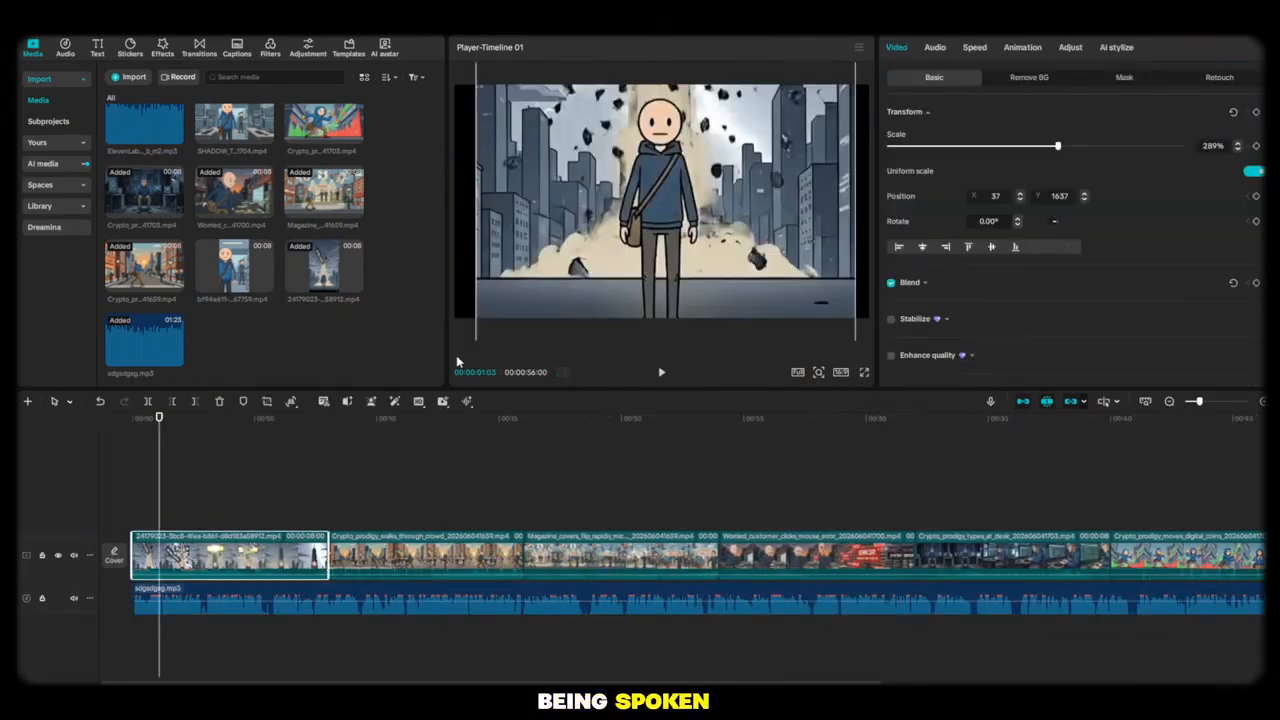
{"action": "left_click", "coordinate": [267, 401]}
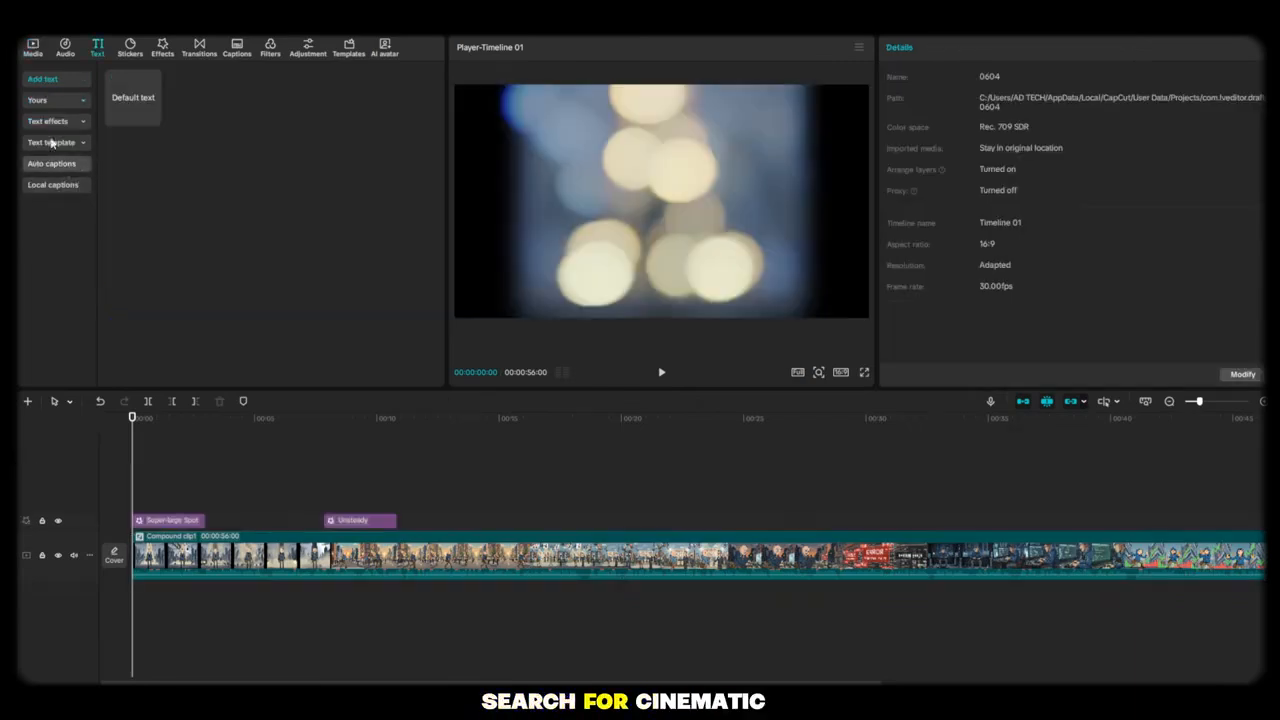
Search the music library for "loss", add "Loss (piano solo, sad, despair, drama accompaniment)" to the timeline and set its volume to -26.3 dB
{"action": "left_click", "coordinate": [64, 47]}
{"action": "left_click", "coordinate": [192, 77]}
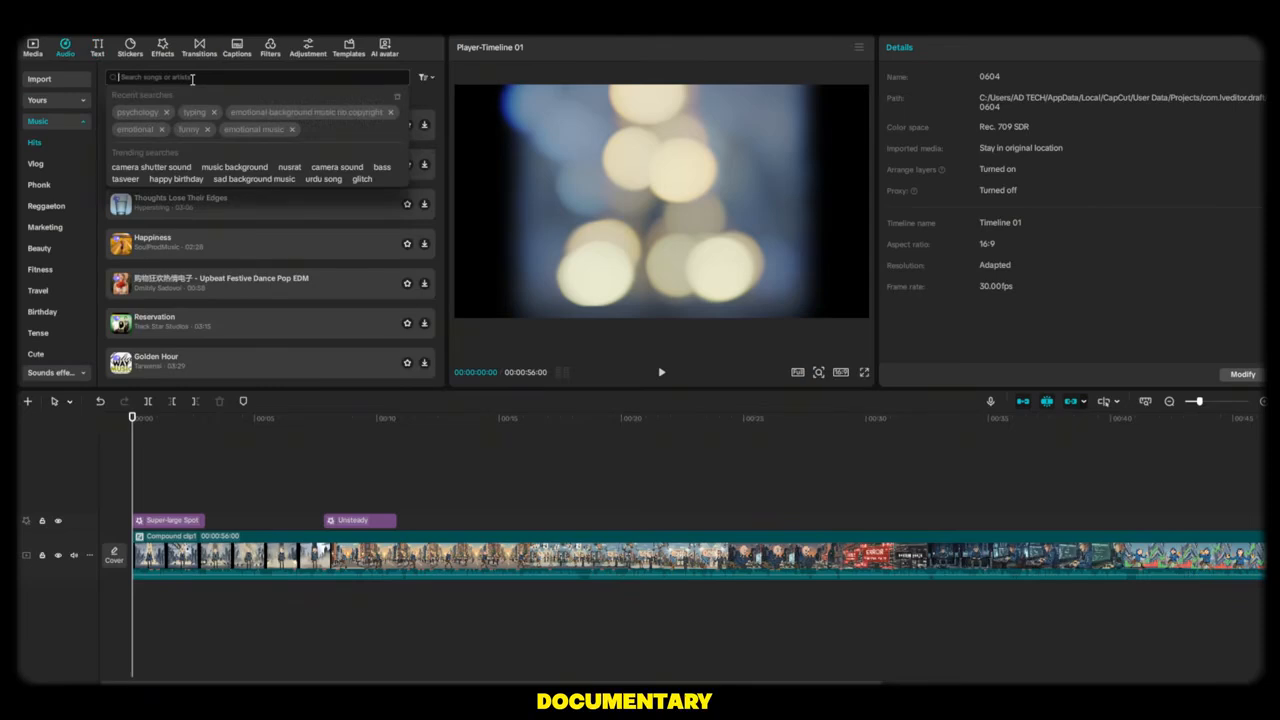
{"action": "type", "text": "finace"}
{"action": "key", "text": "Return"}
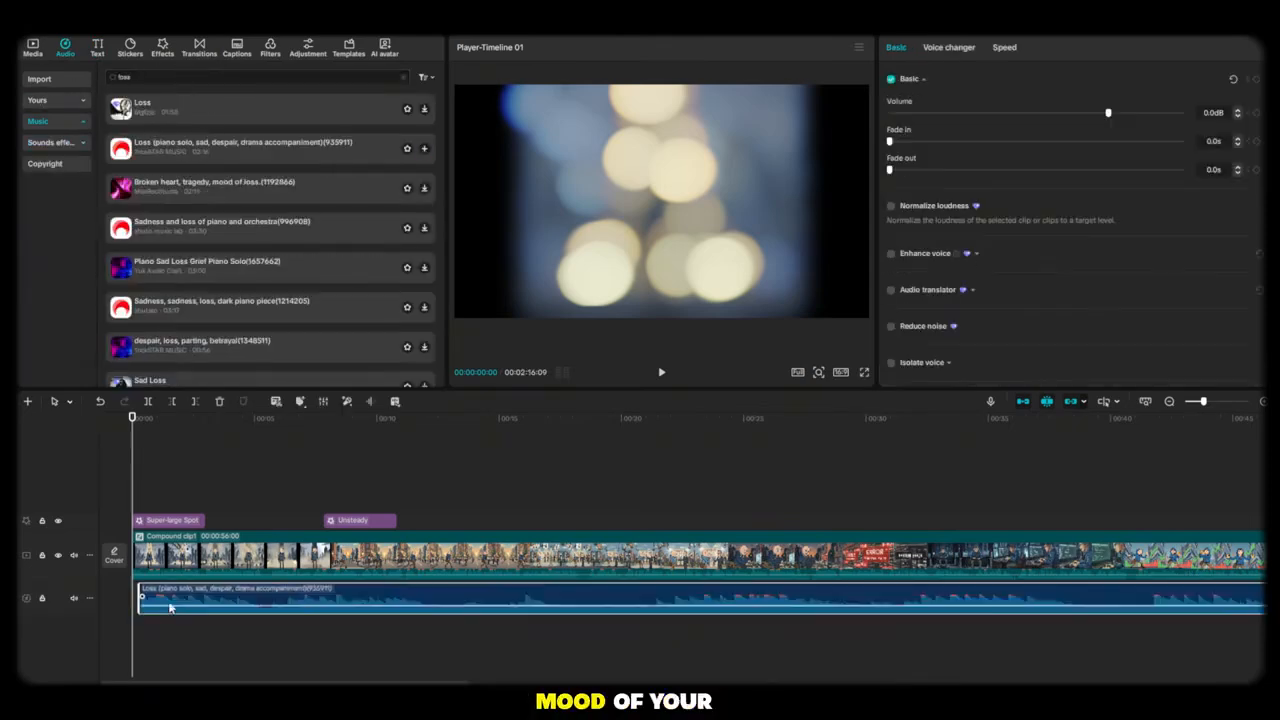
{"action": "left_click_drag", "start_coordinate": [1108, 112], "coordinate": [1010, 125]}
Split the background music at the end of the compound clip and remove the excess
{"action": "key", "text": "space"}
{"action": "scroll", "coordinate": [756, 497], "scroll_direction": "right", "scroll_amount": 8}
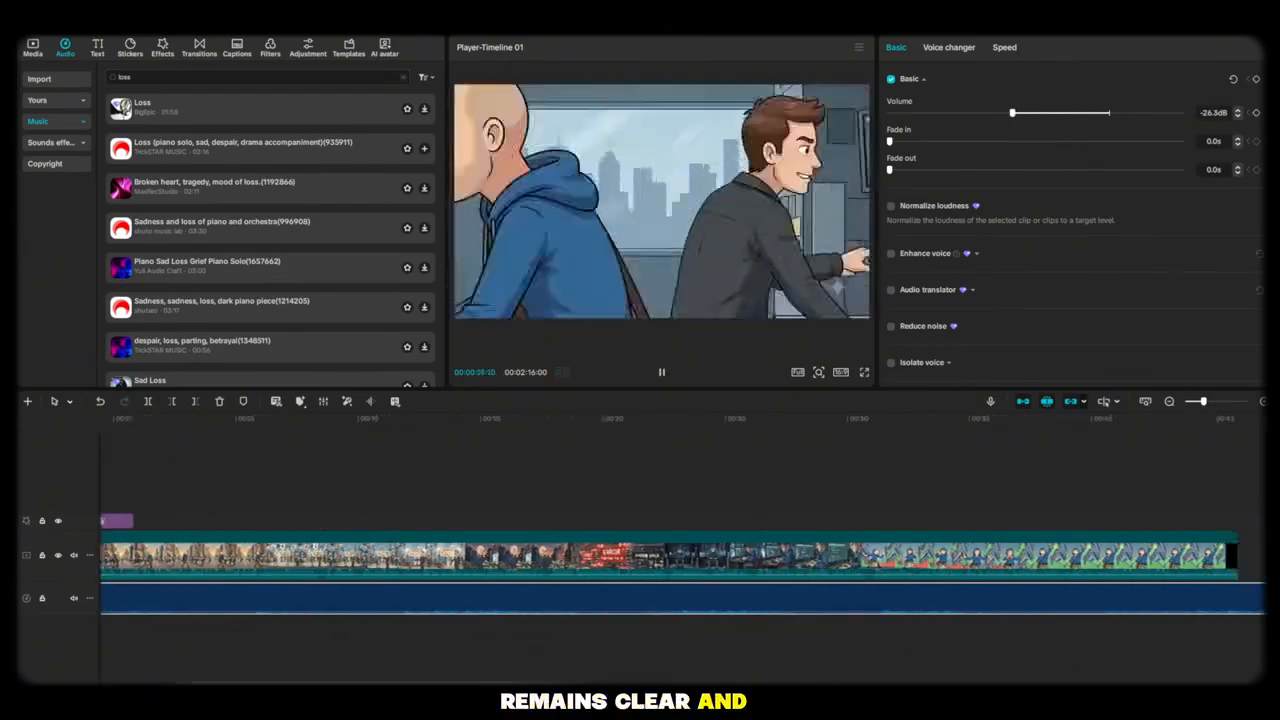
{"action": "left_click", "coordinate": [756, 497]}
{"action": "left_click", "coordinate": [148, 401]}
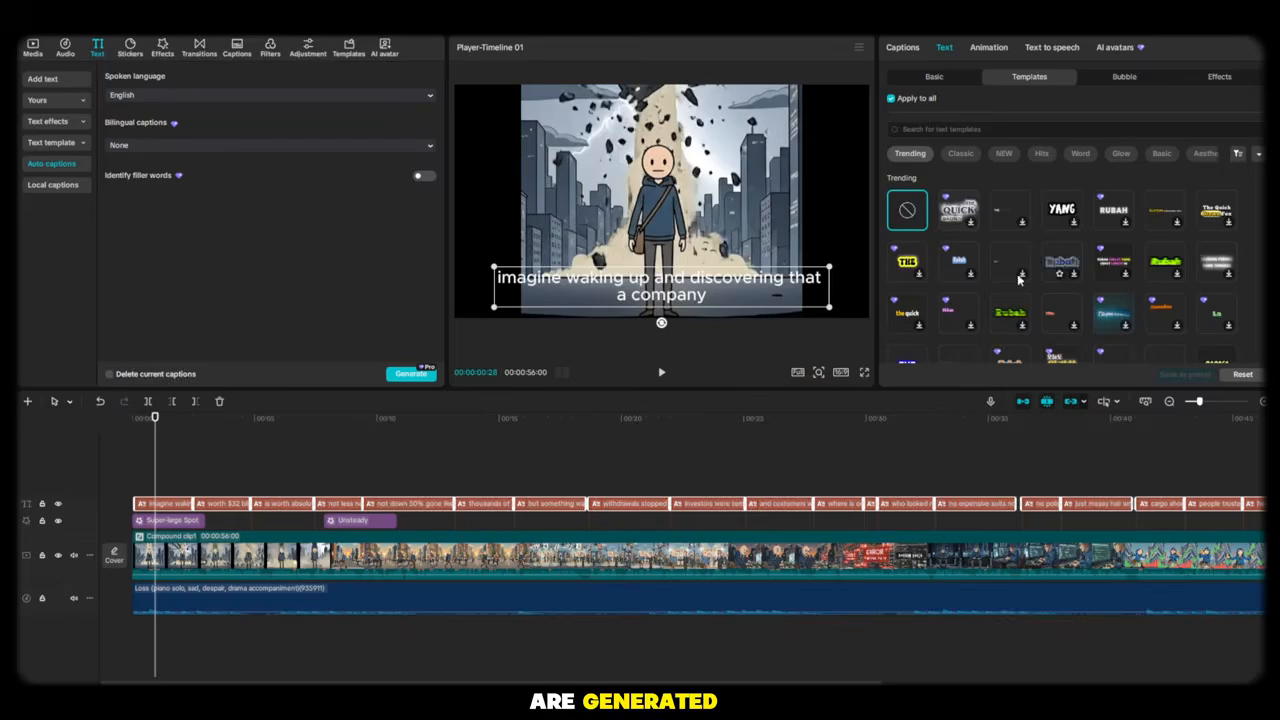
Apply the yellow "QUICK" text template from the Classic category to all auto-generated captions
{"action": "scroll", "coordinate": [929, 283], "scroll_direction": "down", "scroll_amount": 1}
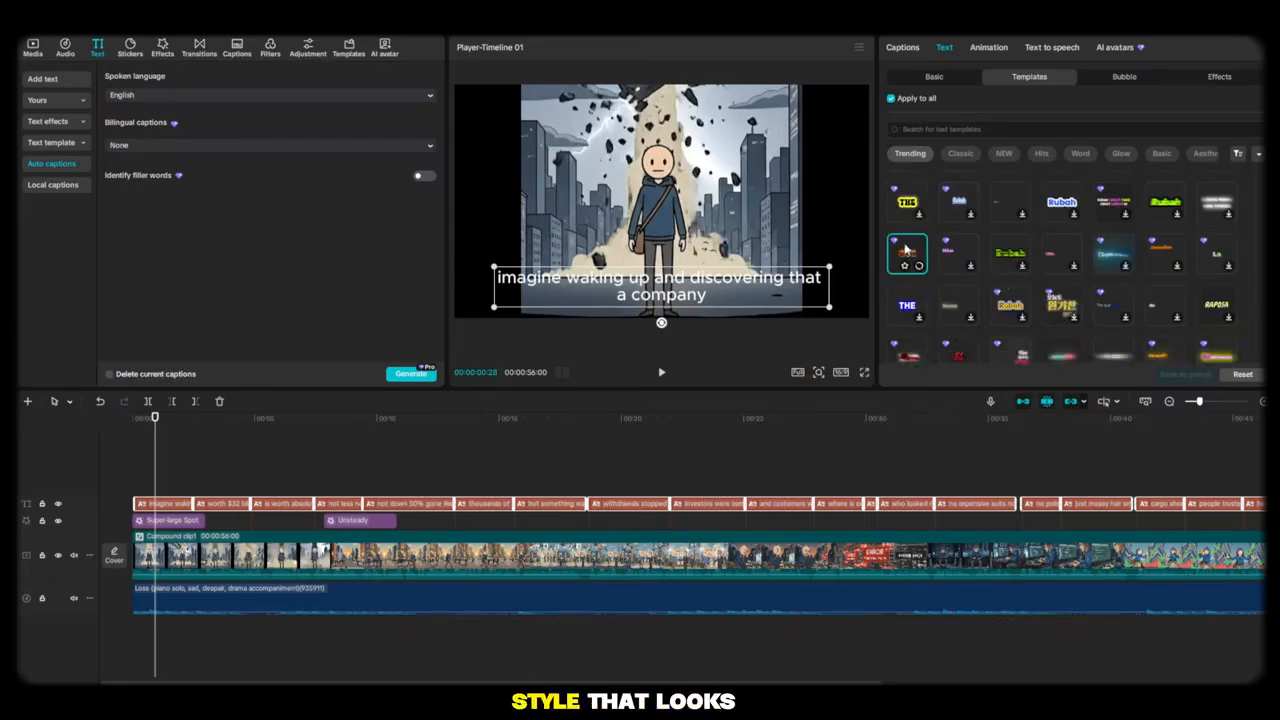
{"action": "left_click", "coordinate": [905, 249]}
{"action": "left_click", "coordinate": [946, 50]}
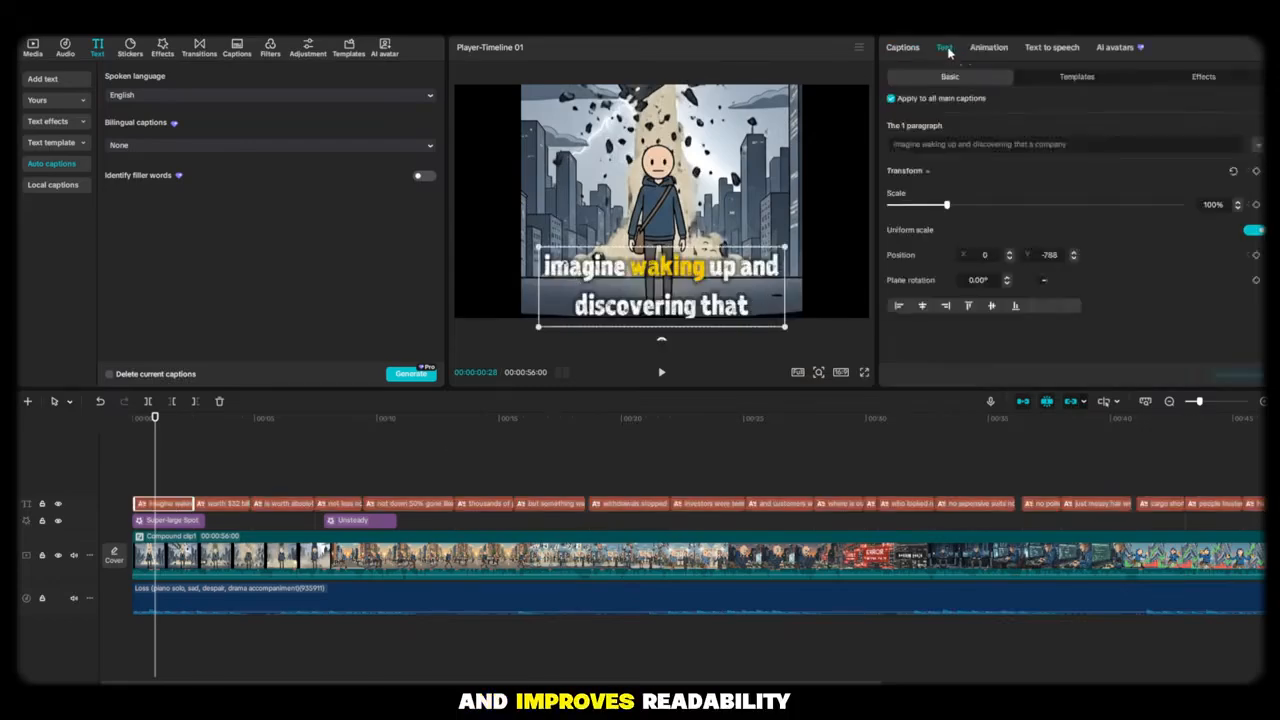
{"action": "left_click", "coordinate": [988, 47]}
{"action": "left_click", "coordinate": [944, 47]}
{"action": "left_click", "coordinate": [1077, 76]}
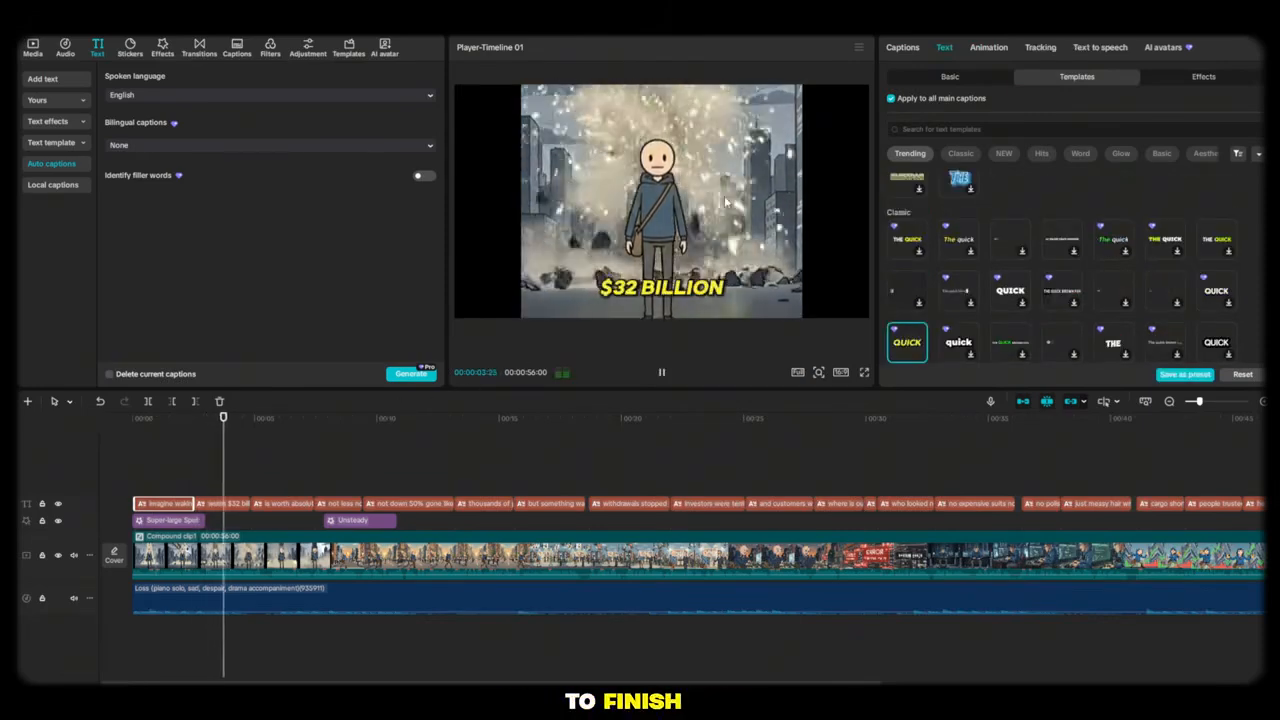
Play the captioned video through the start of the street scene and pause it
{"action": "left_click", "coordinate": [320, 463]}
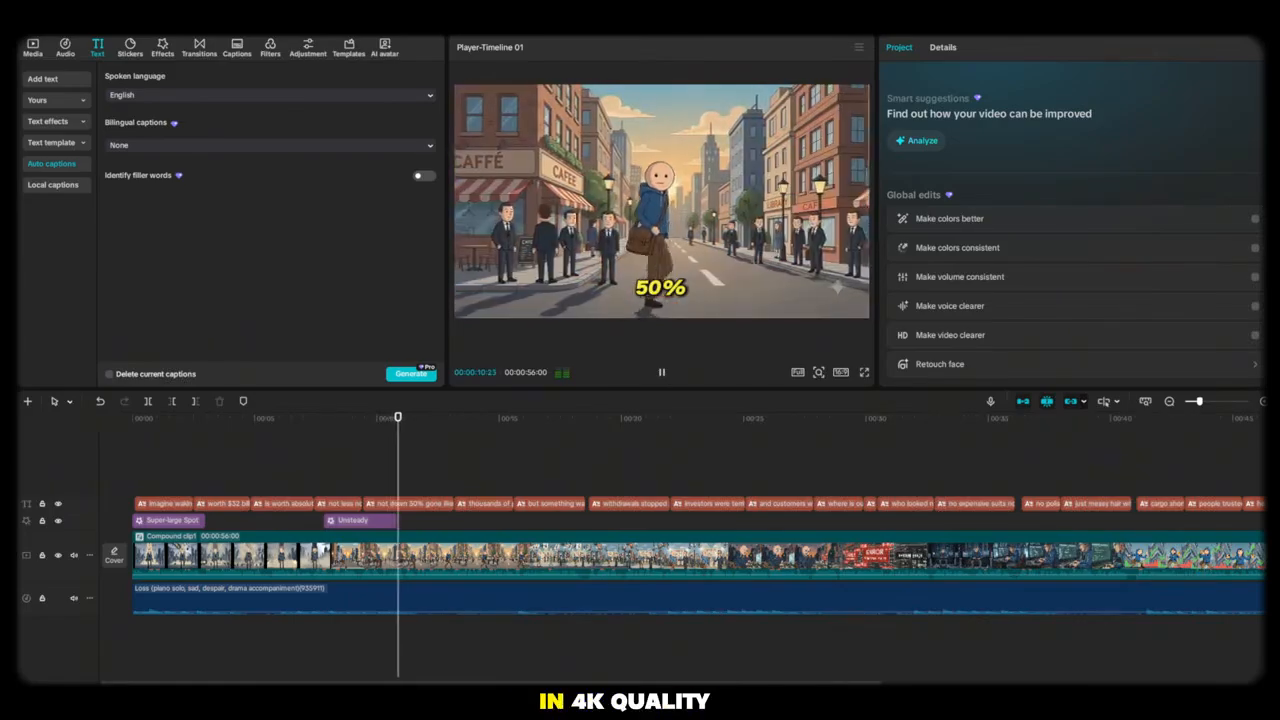
{"action": "key", "text": "space"}
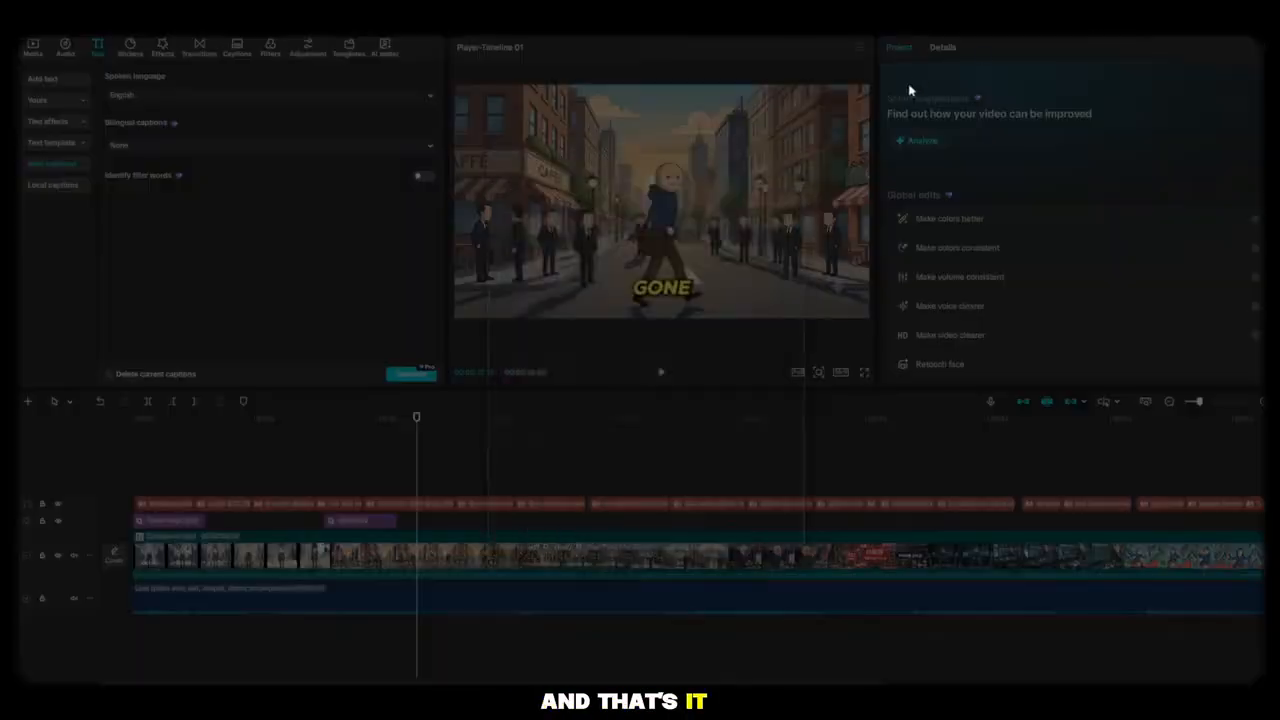